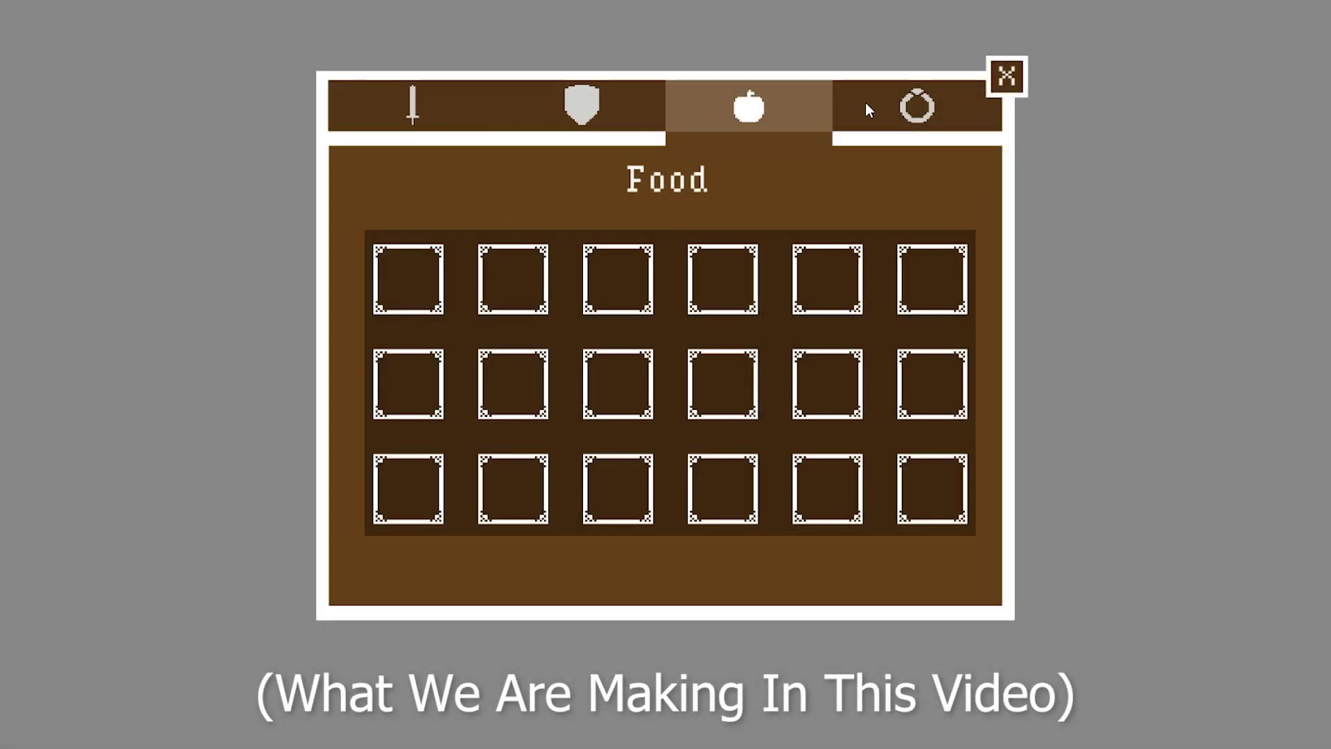
click(865, 101)
click(725, 102)
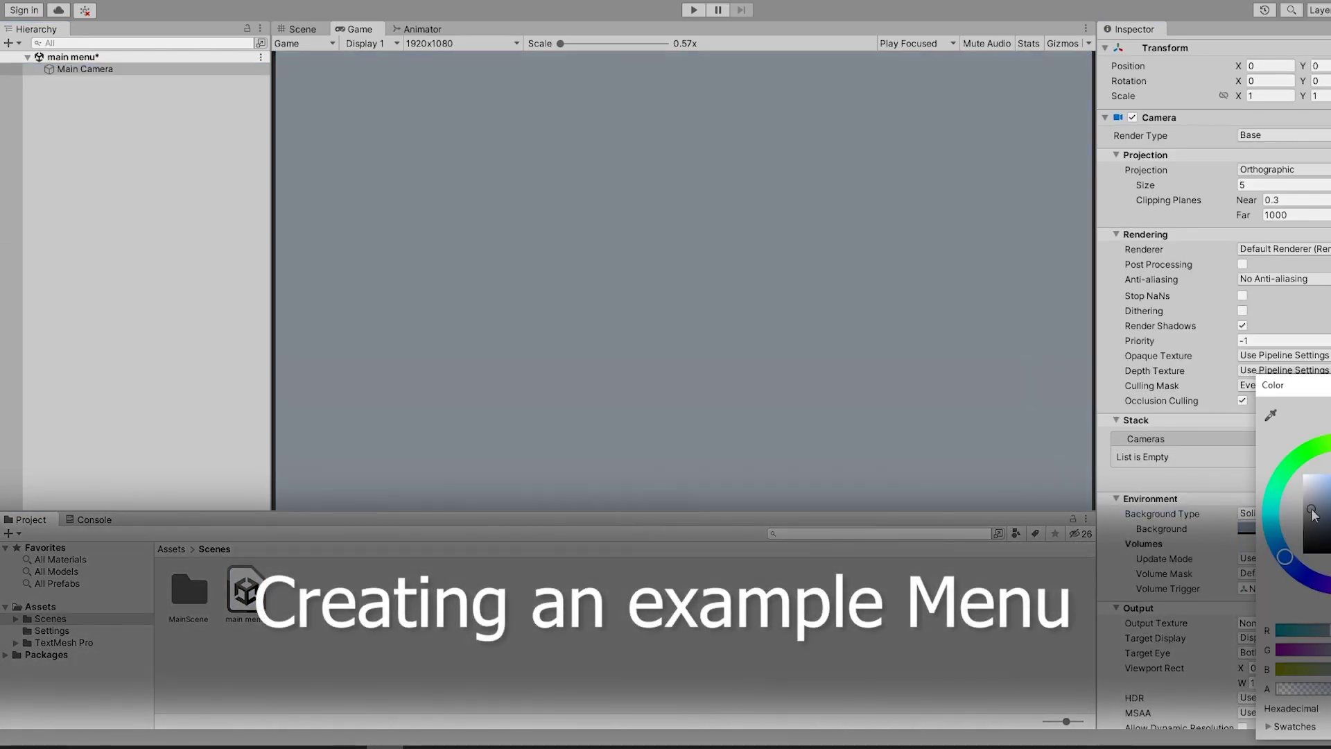
Give the main camera a grey-blue background and add a canvas image that uses the Full-Background sprite.
drag(1311, 513, 1309, 510)
right_click(25, 233)
mouse_move(68, 529)
click(259, 544)
click(1209, 381)
key(ctrl+a)
key(BackSpace)
click(118, 105)
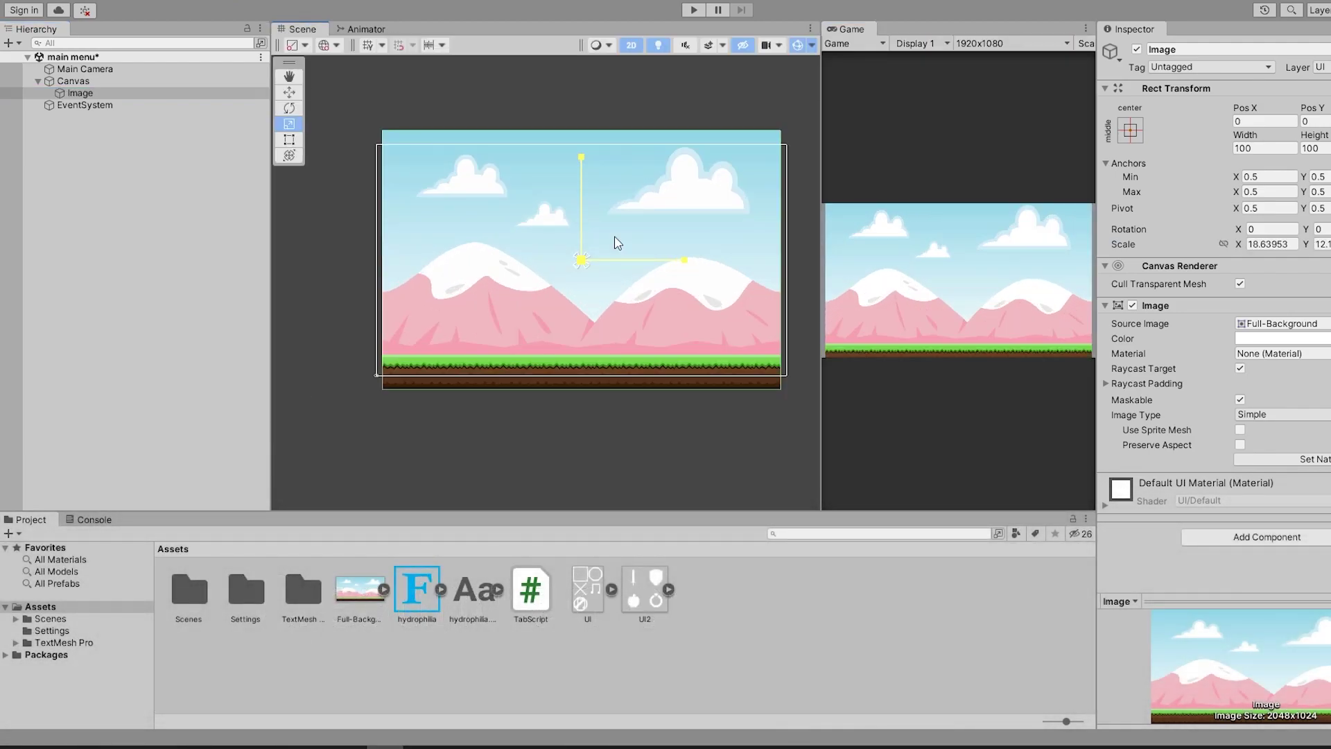
Build a brown Button with a white border image and add a TextMeshPro label reading PLAY in the hydrophilia font.
drag(581, 206, 580, 194)
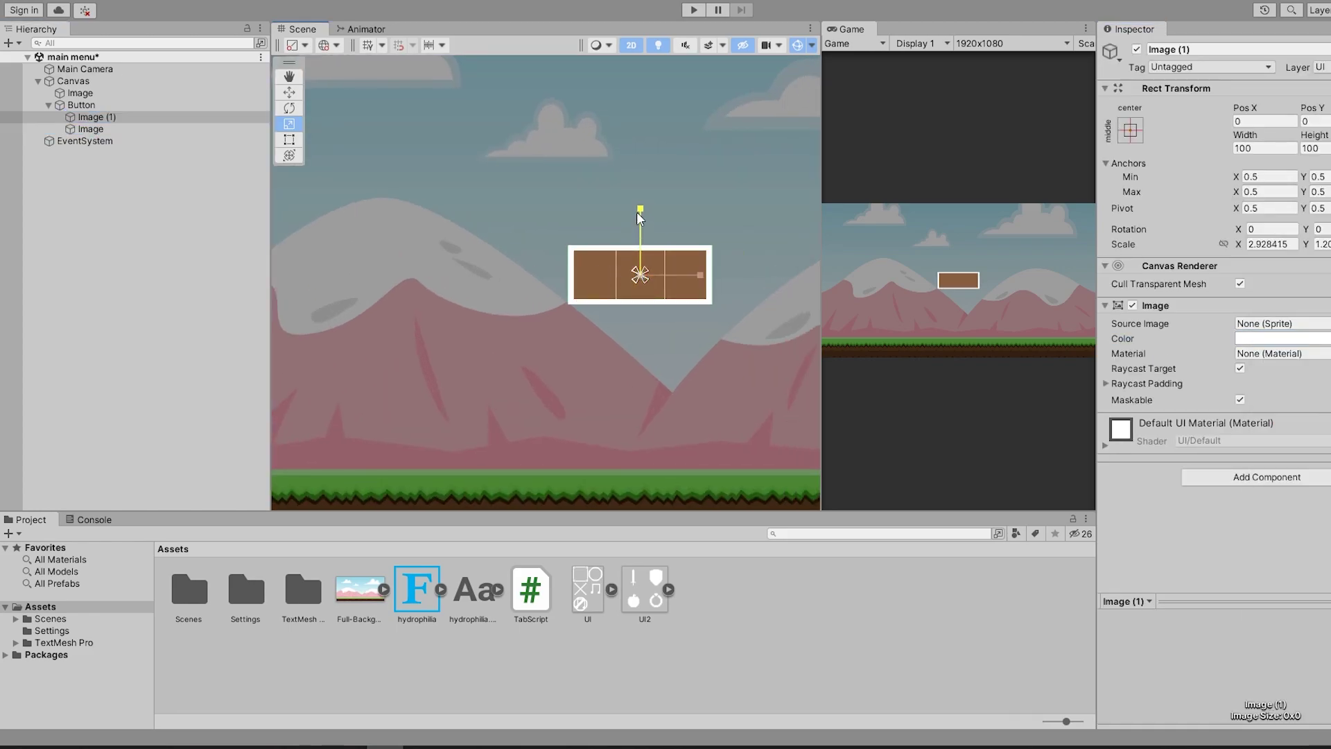
click(81, 105)
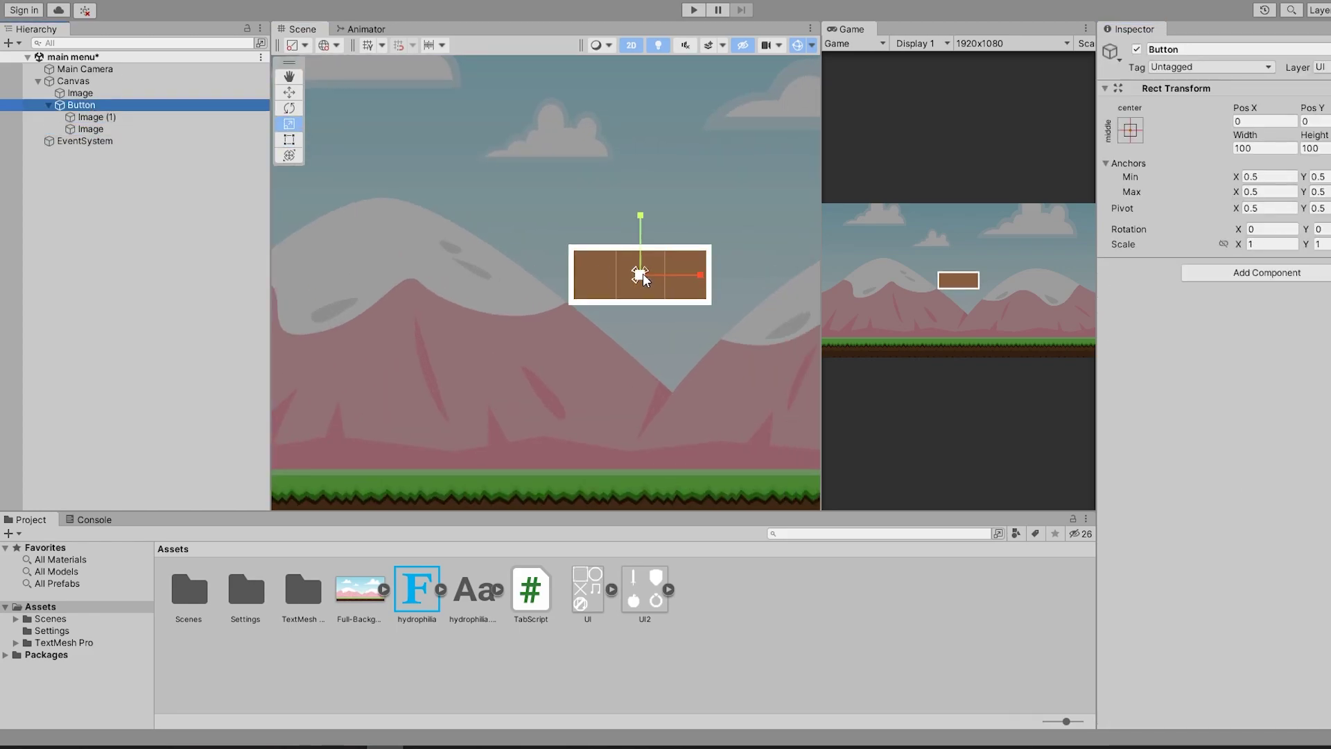
right_click(73, 105)
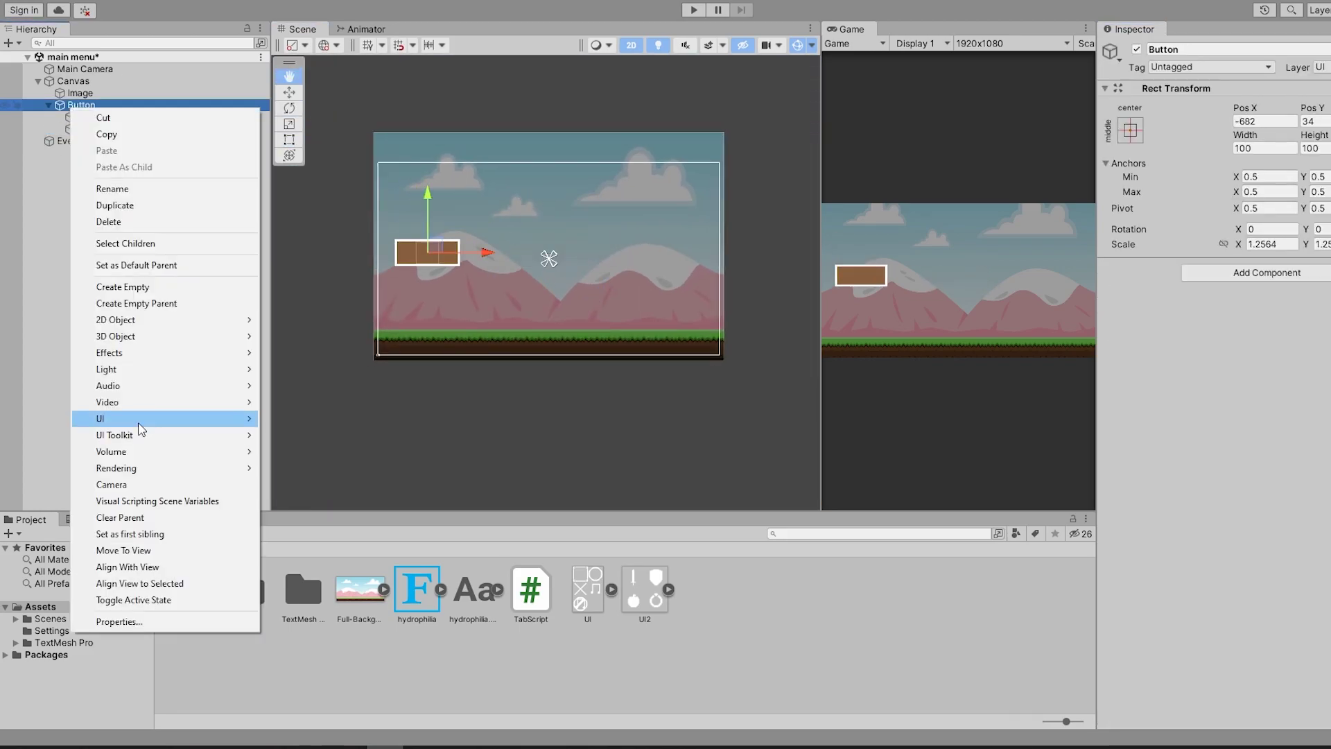
mouse_move(141, 429)
click(385, 417)
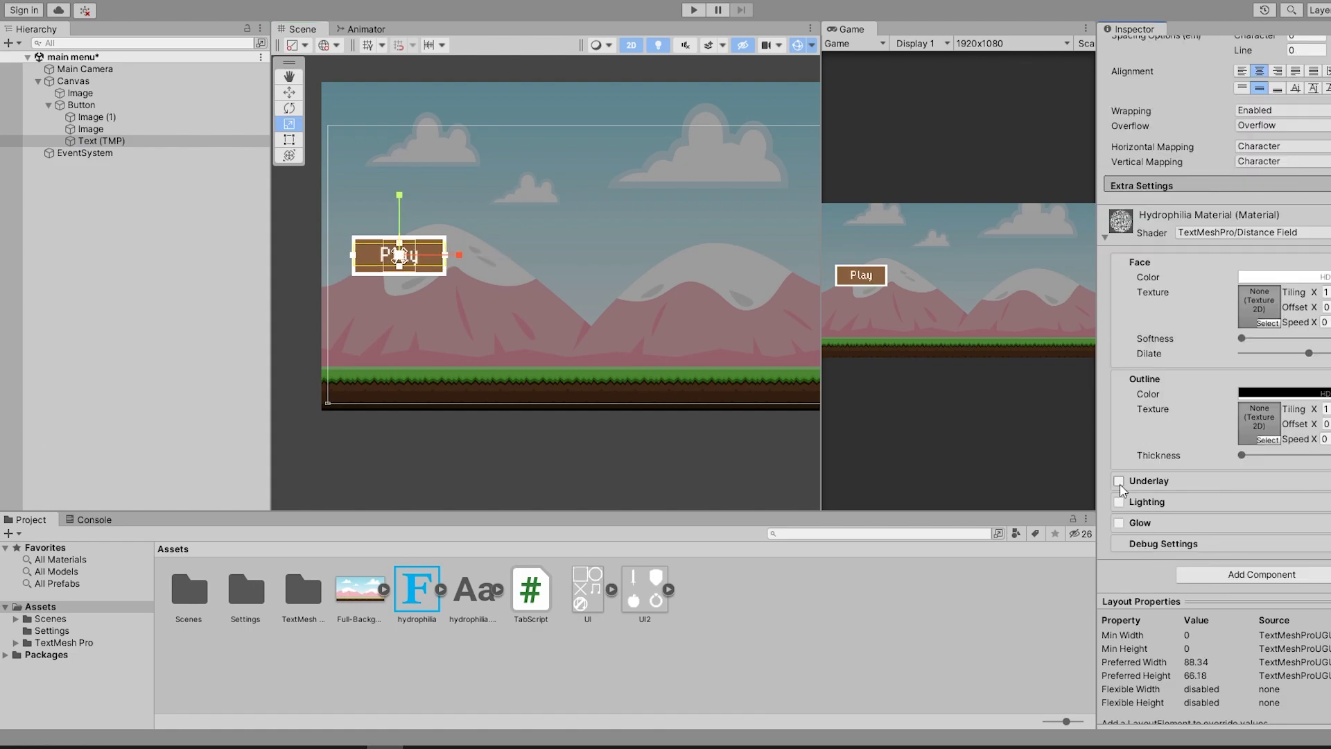
scroll(363, 261, up, 5)
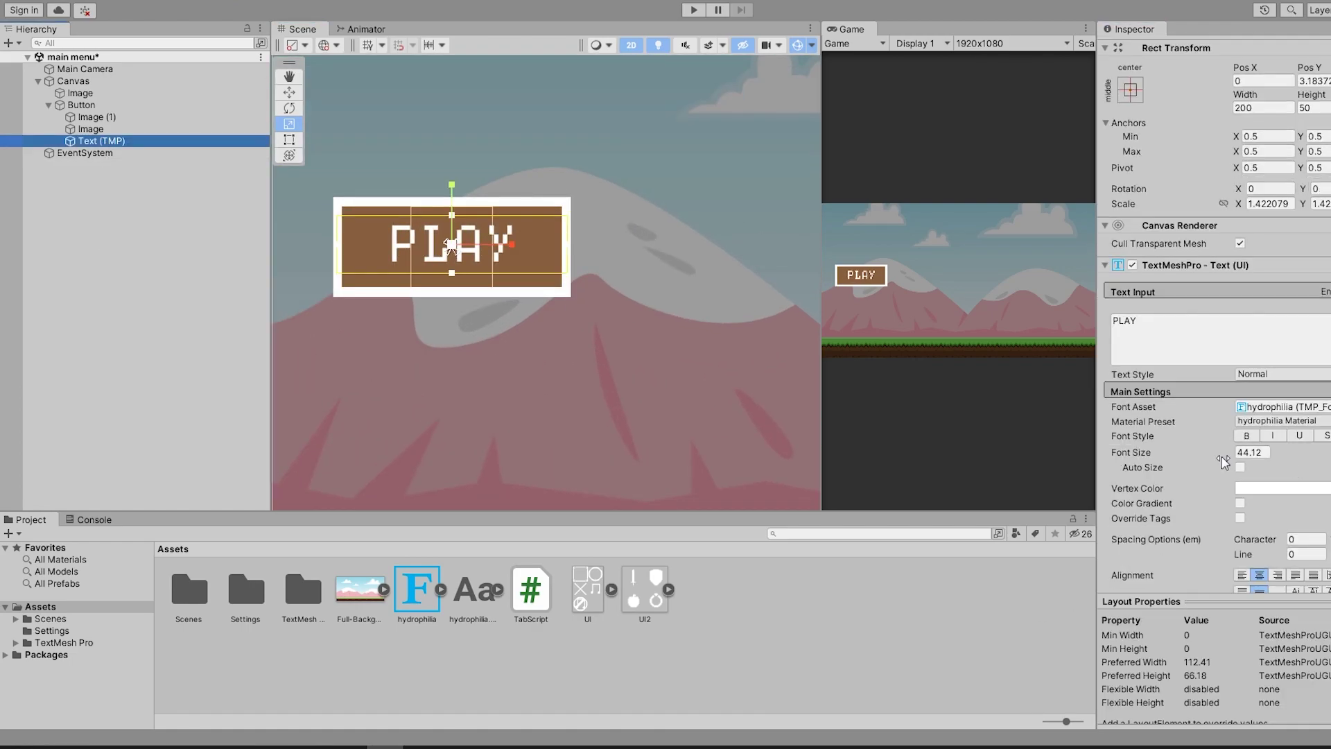
Duplicate the PLAY button twice below it, labelling the copies OPTIONS and QUIT, and adjust the spacing.
click(81, 105)
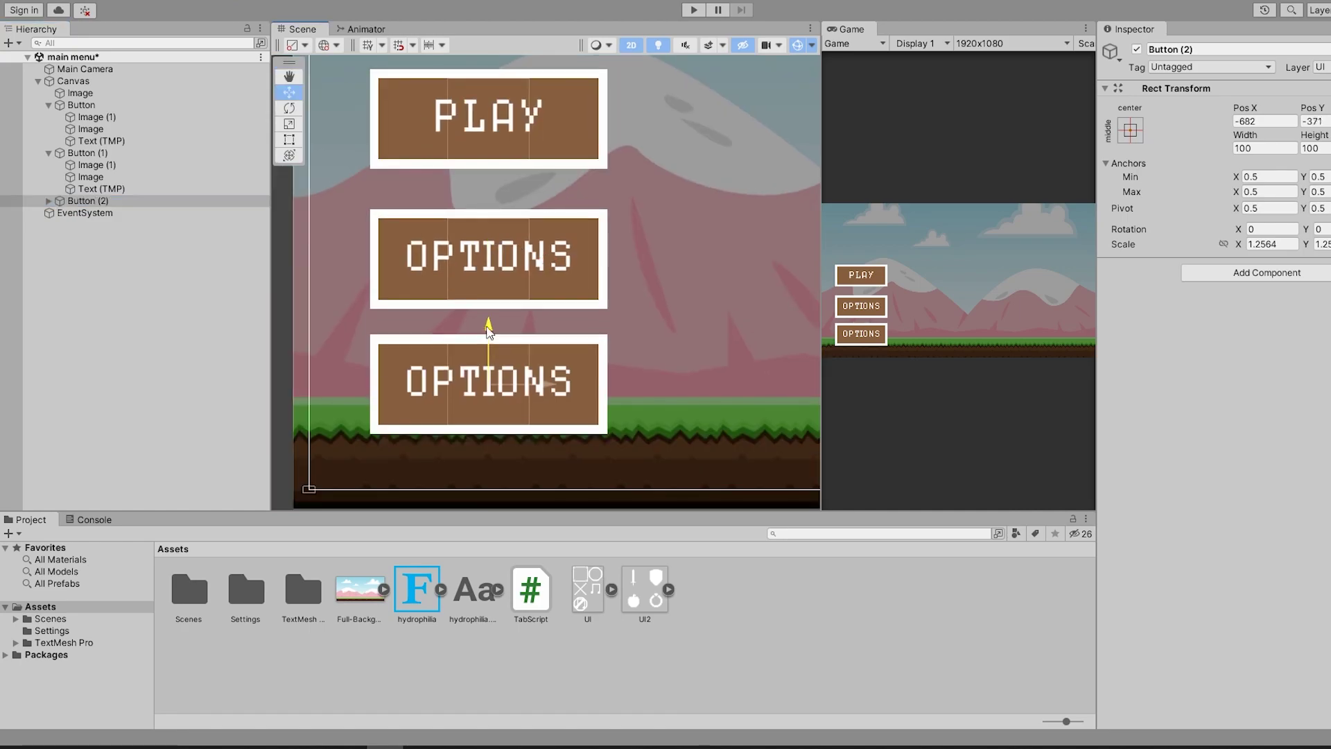
click(101, 236)
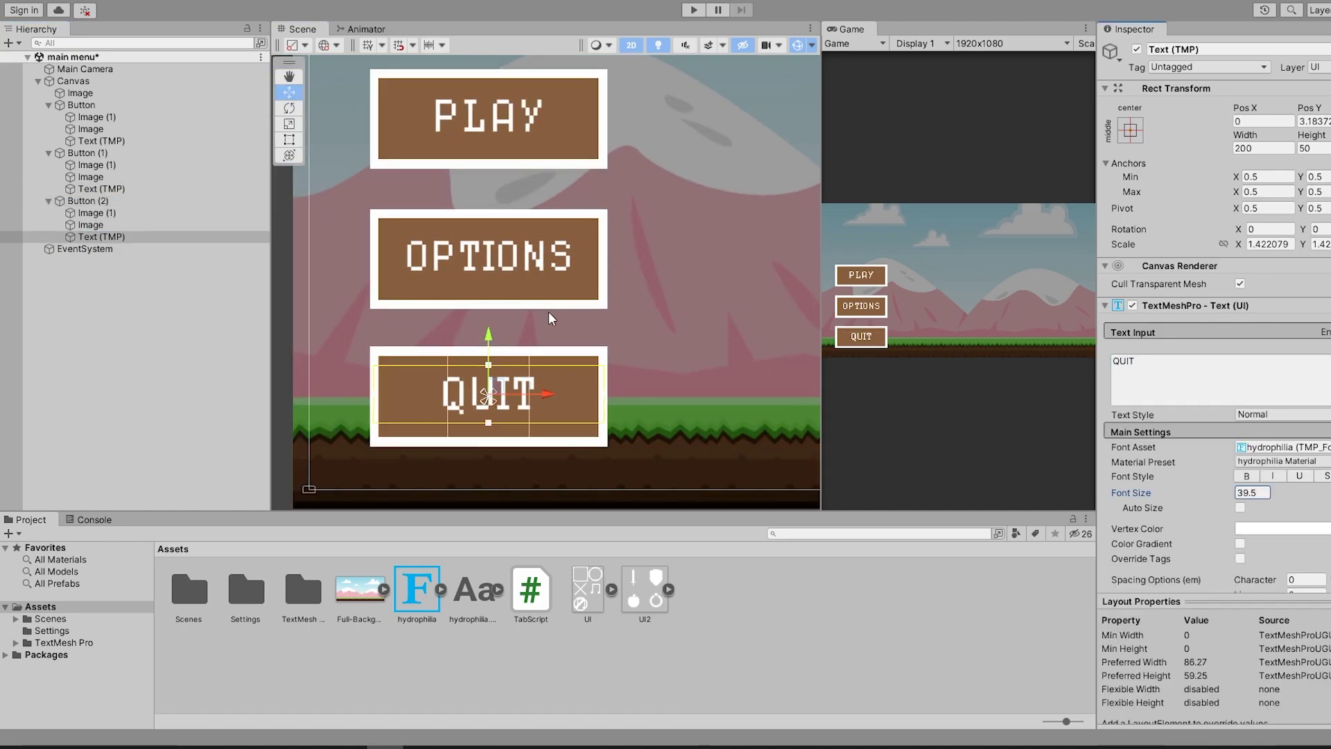
click(488, 352)
drag(488, 341, 488, 361)
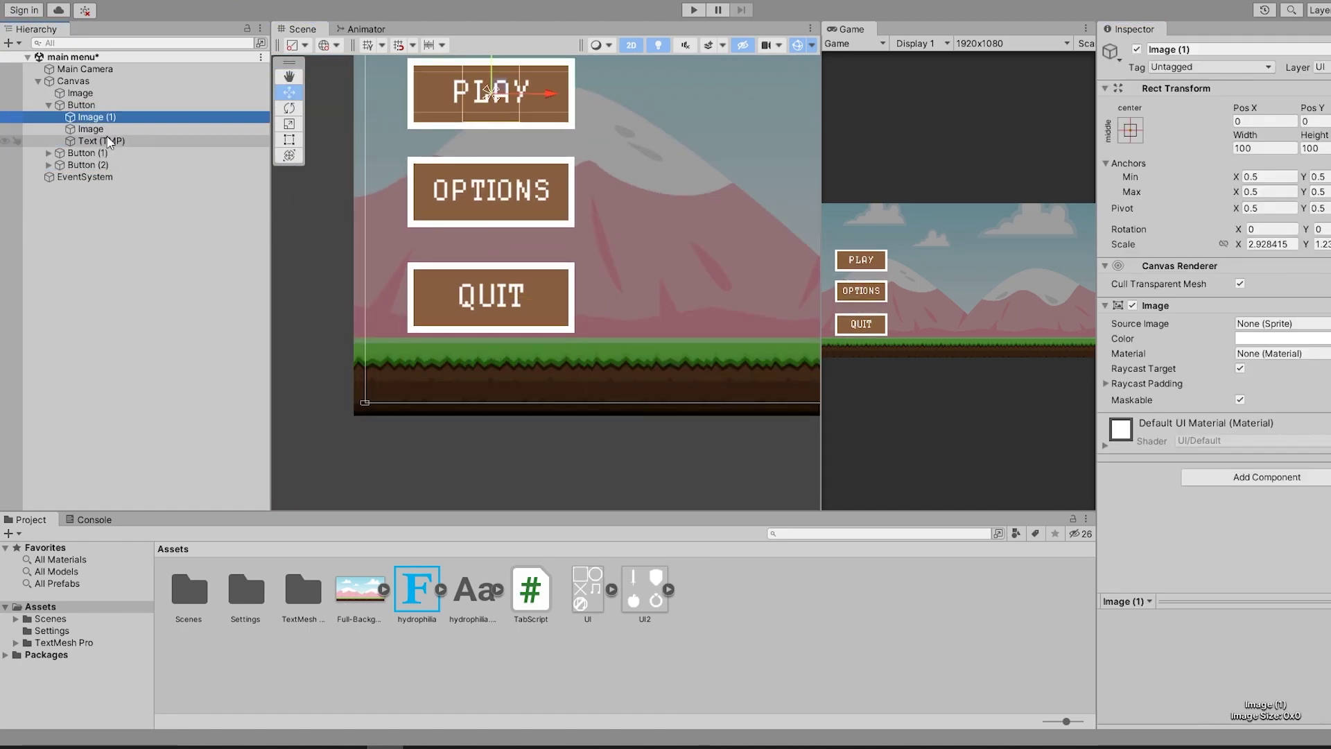
Add a translucent black shadow image behind the PLAY button, scaled to its outline and offset slightly downward.
drag(522, 120, 522, 129)
drag(581, 179, 577, 180)
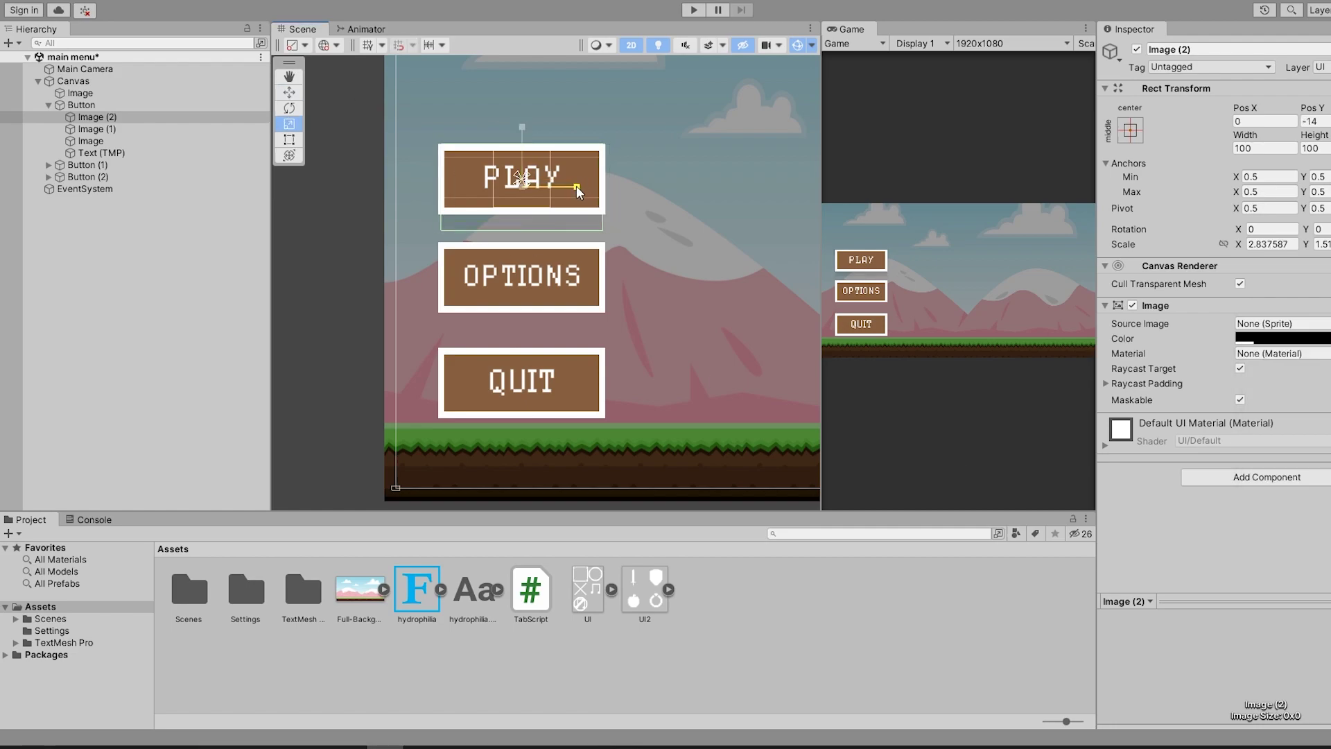
key(w)
click(351, 138)
click(104, 117)
drag(522, 121, 522, 128)
click(352, 138)
click(104, 117)
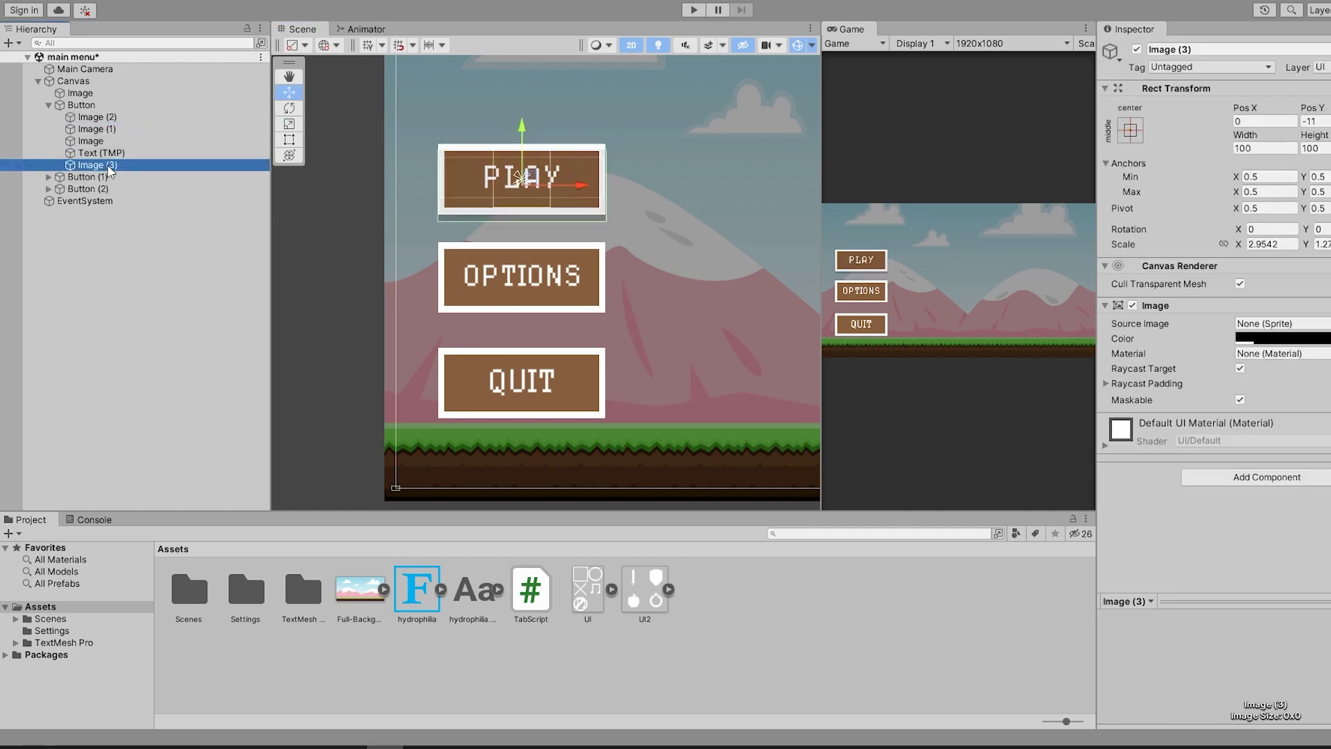
Set the shadow image's Pos Y to -11 and duplicate it into the other menu buttons.
click(1311, 121)
text(-11)
drag(108, 168, 104, 171)
key(ctrl+d)
drag(104, 224, 108, 238)
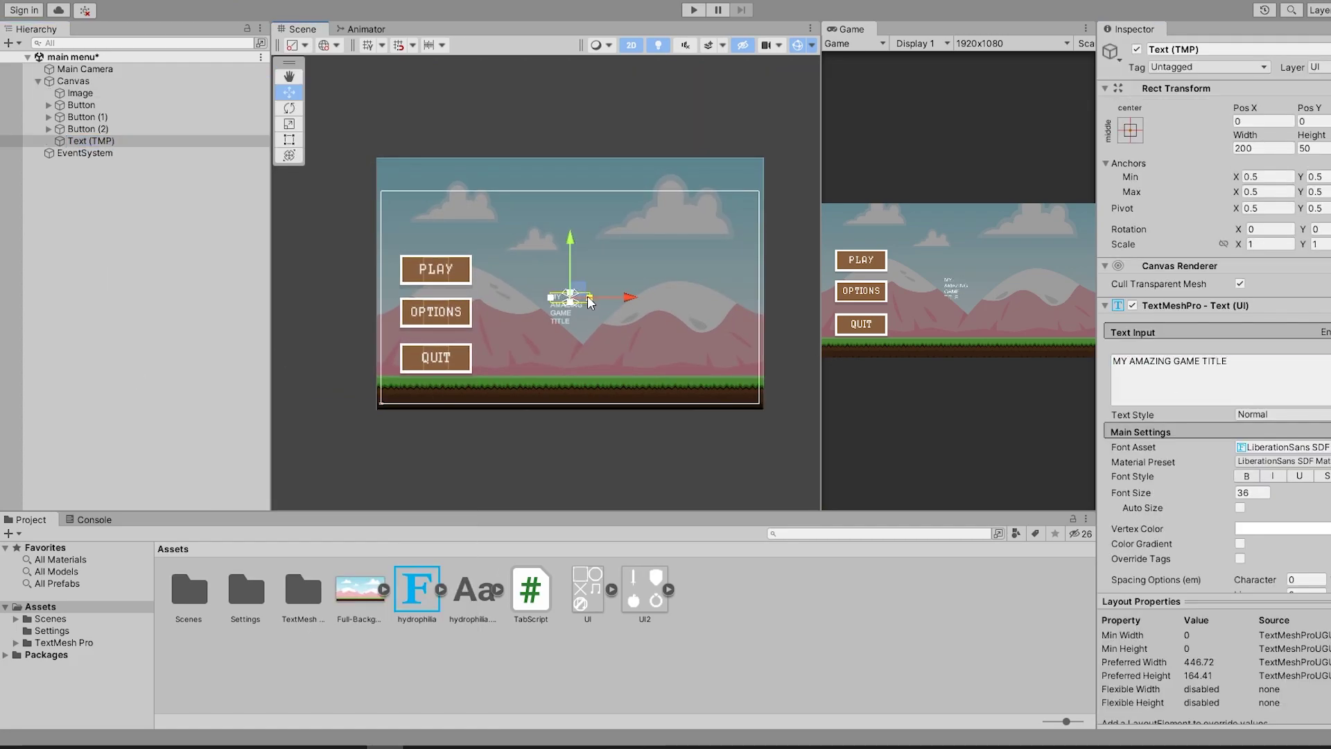
Place the title MY AMAZING GAME TITLE at the canvas's top centre, centred on two lines in hydrophilia at size 76.9.
drag(570, 303, 570, 321)
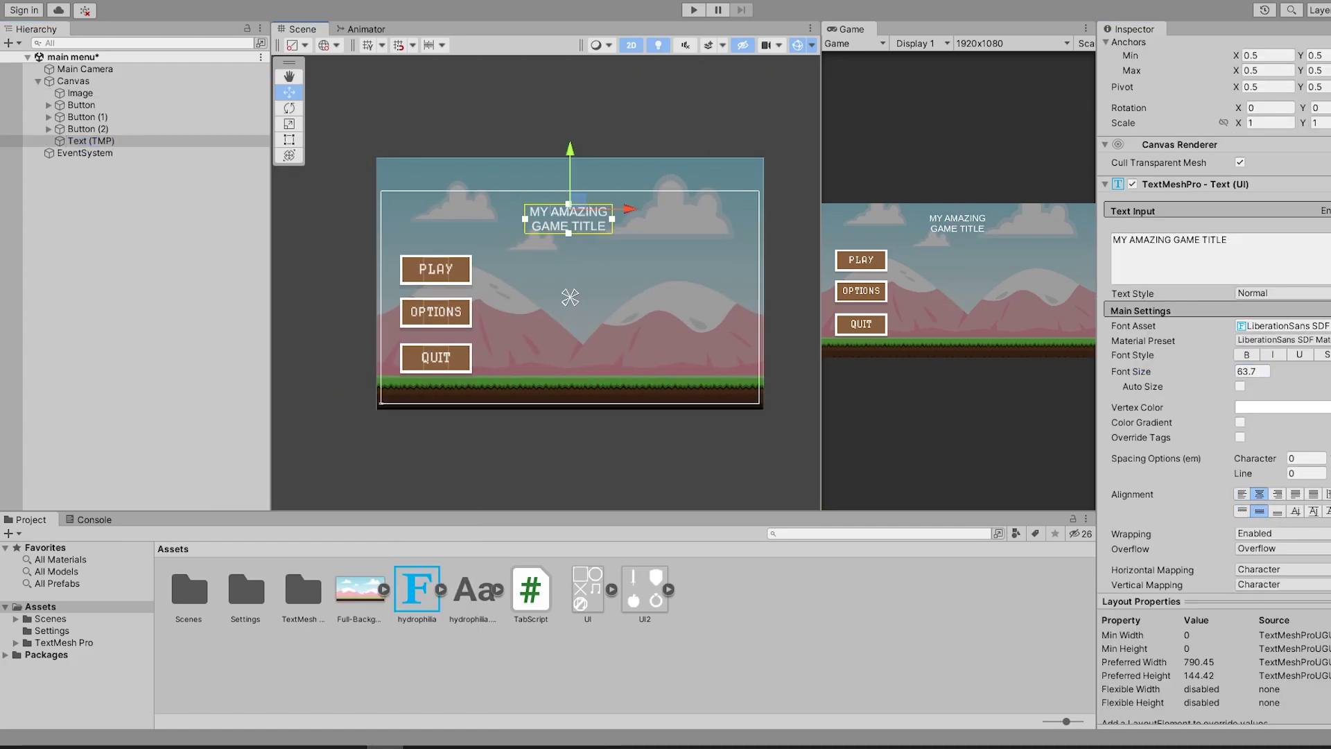
scroll(1213, 416, down, 5)
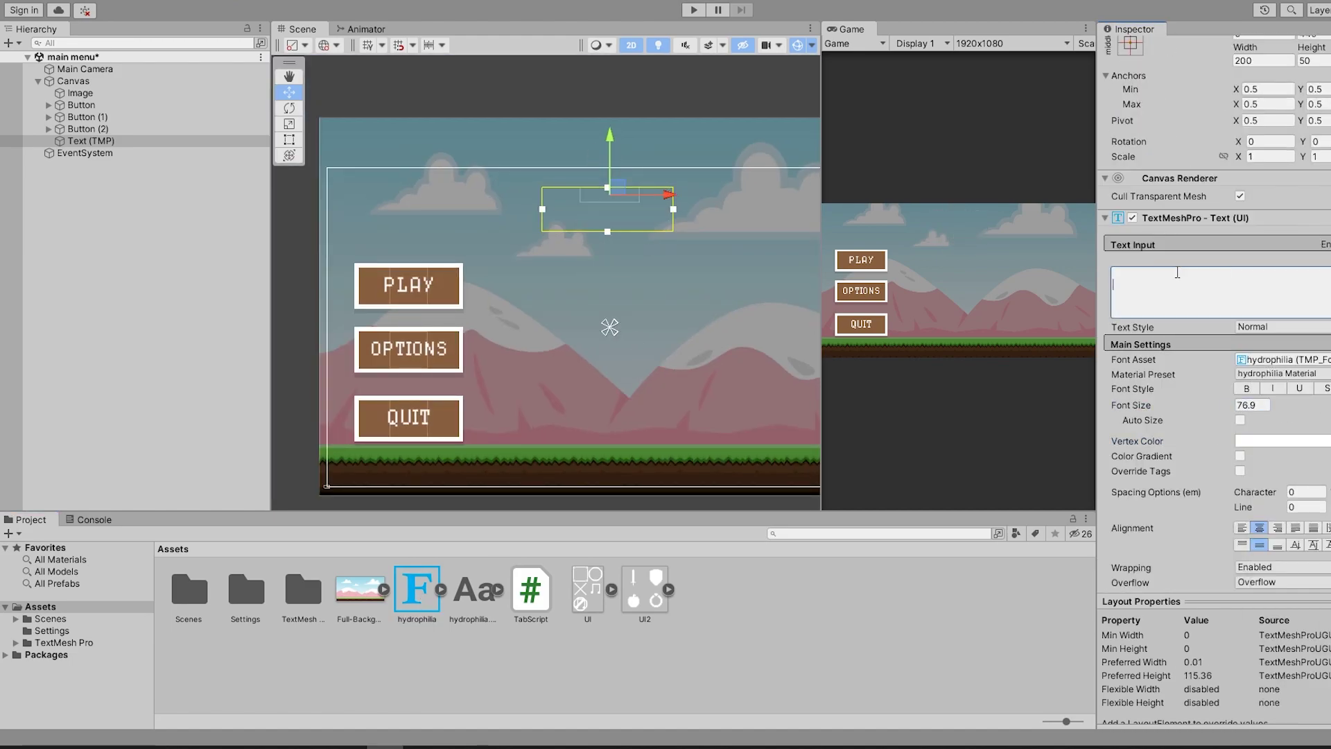
drag(673, 209, 759, 209)
scroll(588, 229, down, 3)
click(522, 410)
click(90, 141)
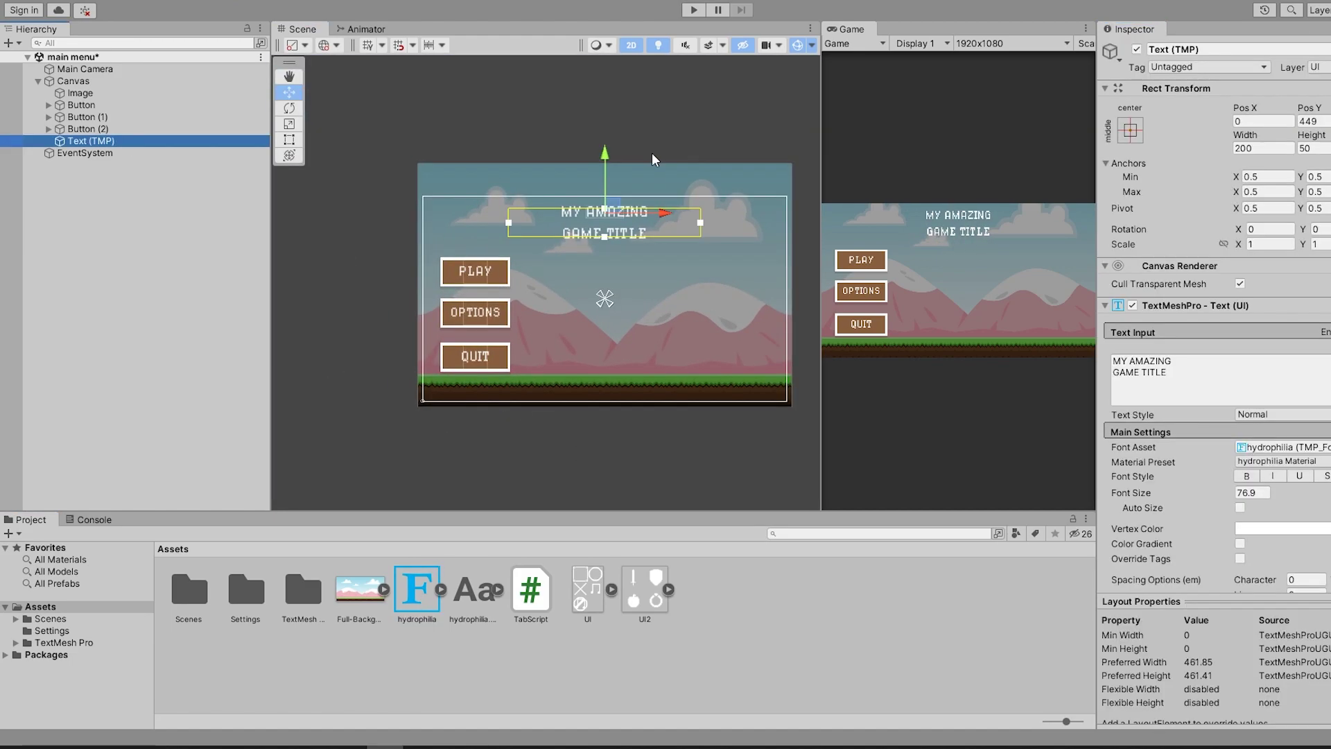
Add a UI image behind the title and turn it into a translucent black strip spanning the canvas width.
click(654, 158)
right_click(73, 78)
mouse_move(173, 386)
click(295, 386)
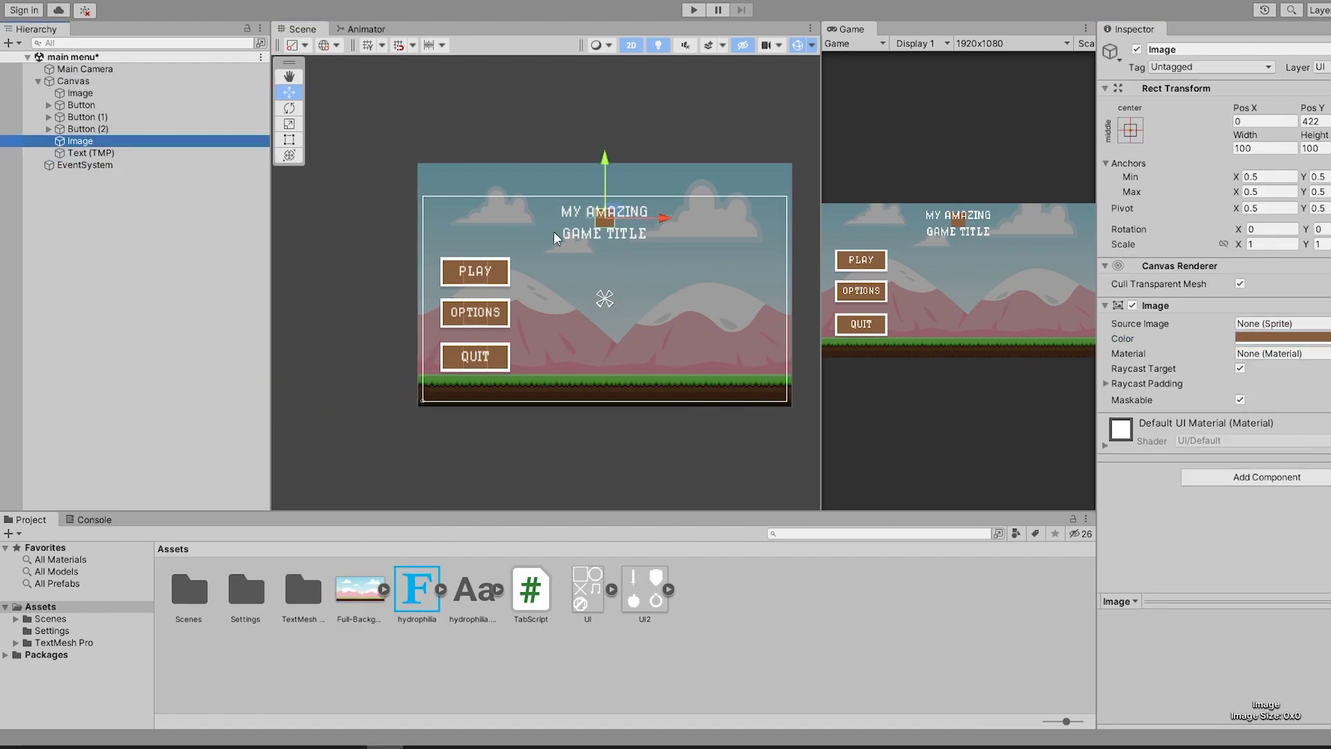
drag(1325, 628, 1300, 629)
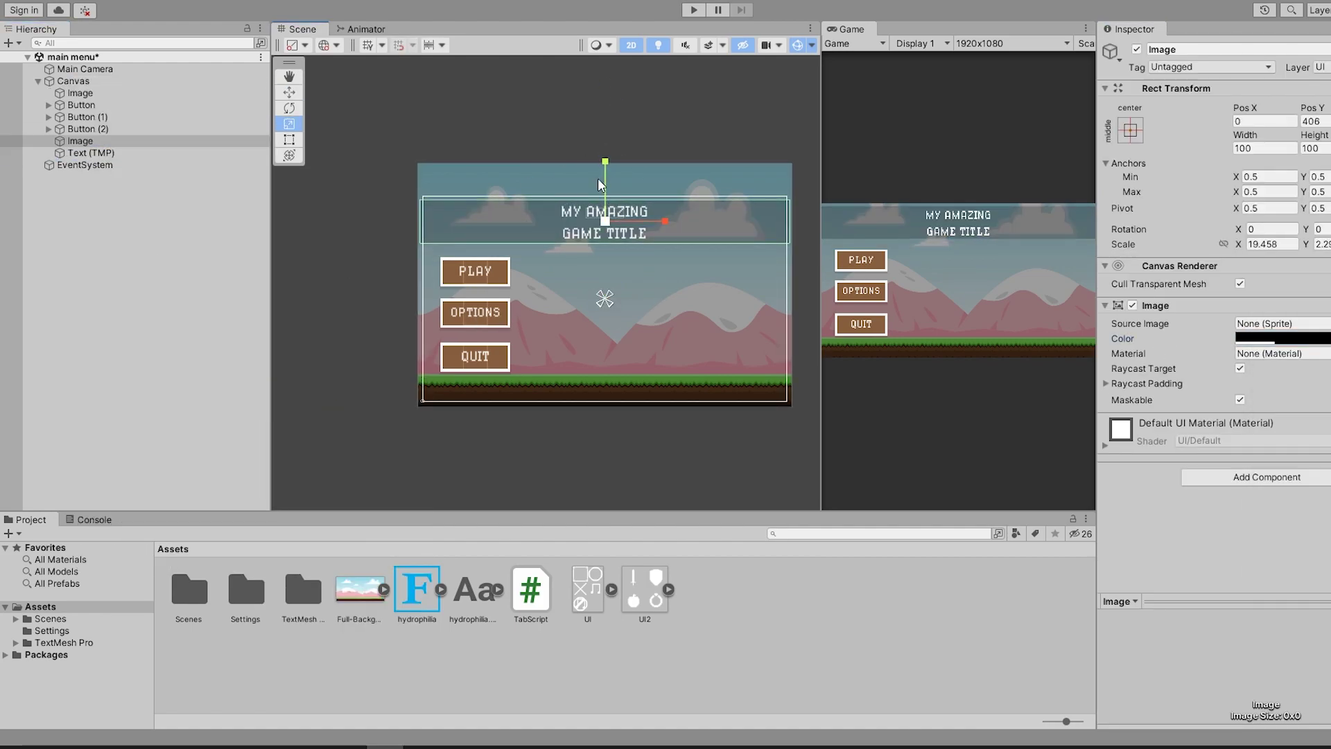
Duplicate the title text, change the copy to a "Created By:" credit at size 53.9, and move it to the canvas's lower right.
ctrl+click(91, 153)
key(w)
drag(604, 181, 600, 277)
click(368, 232)
click(91, 153)
key(ctrl+d)
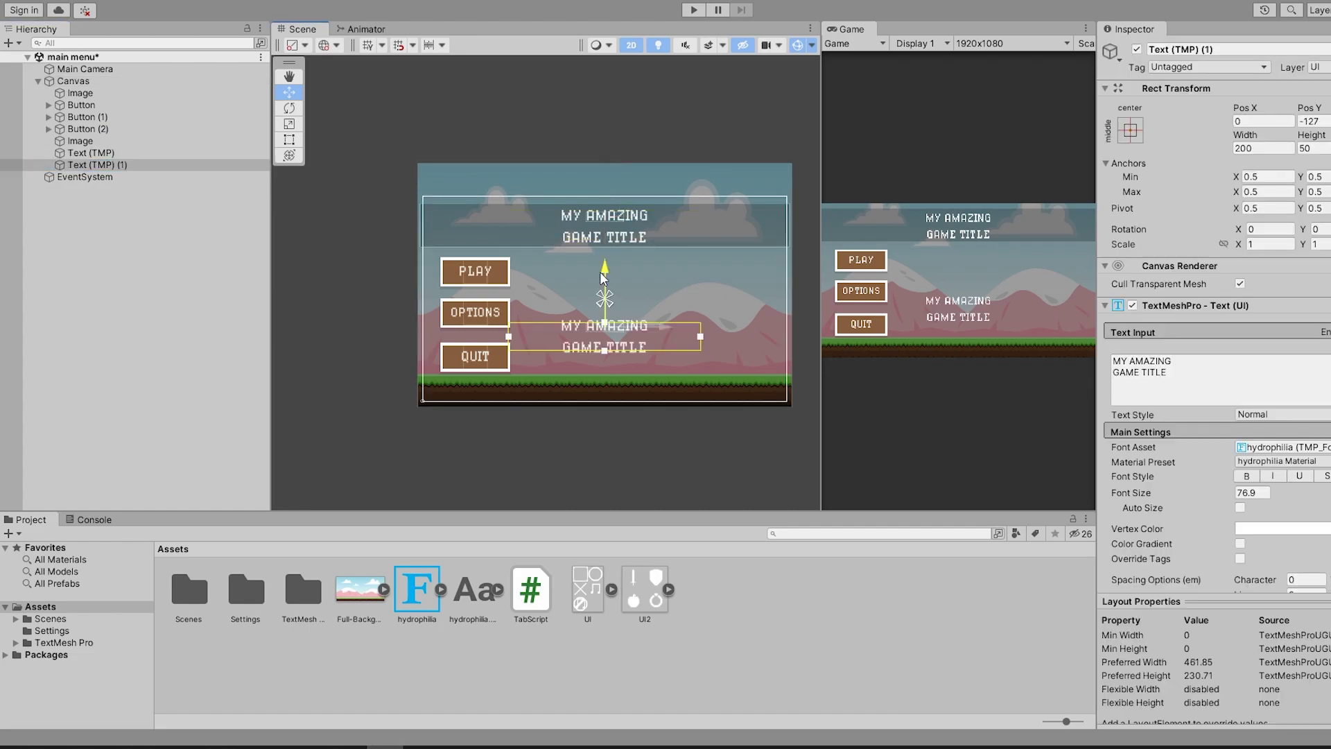
text(ityDev)
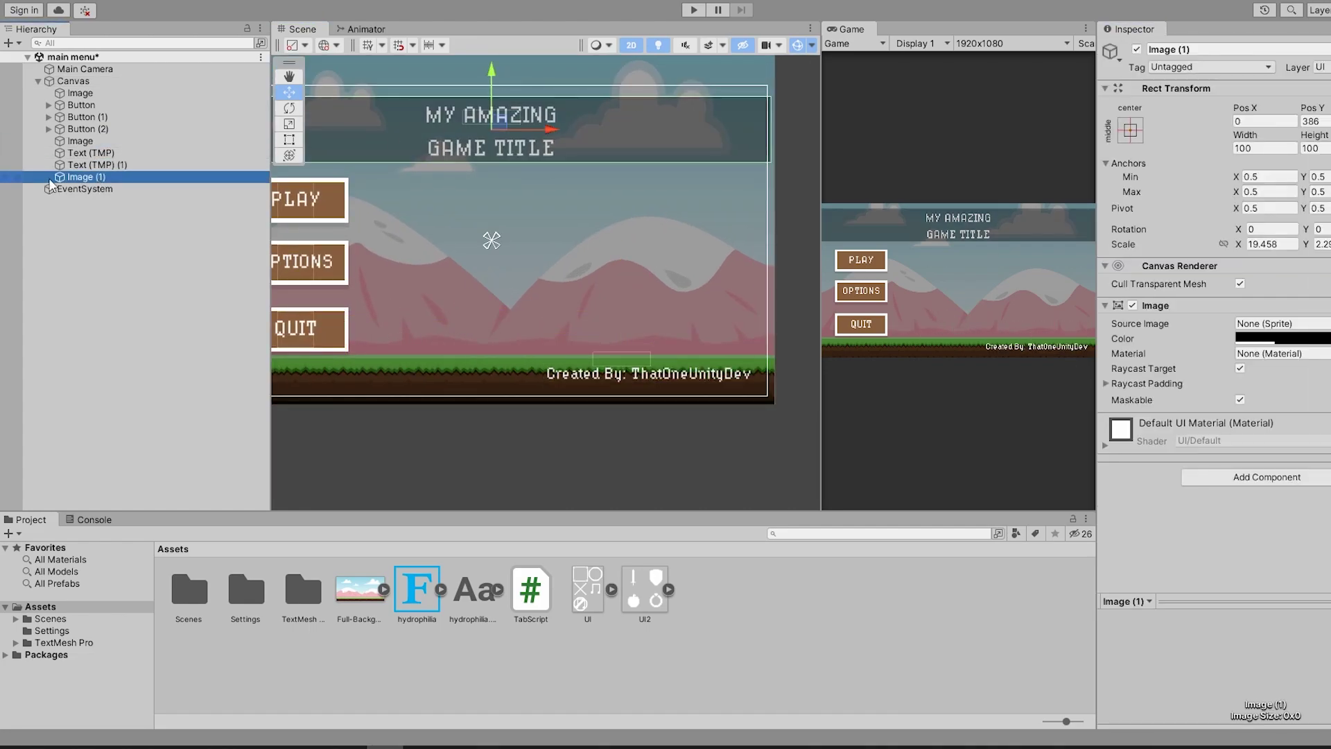
Position a copy of the dark strip behind the credit text and view the finished menu in a maximized Game view.
middle_drag(570, 387, 552, 340)
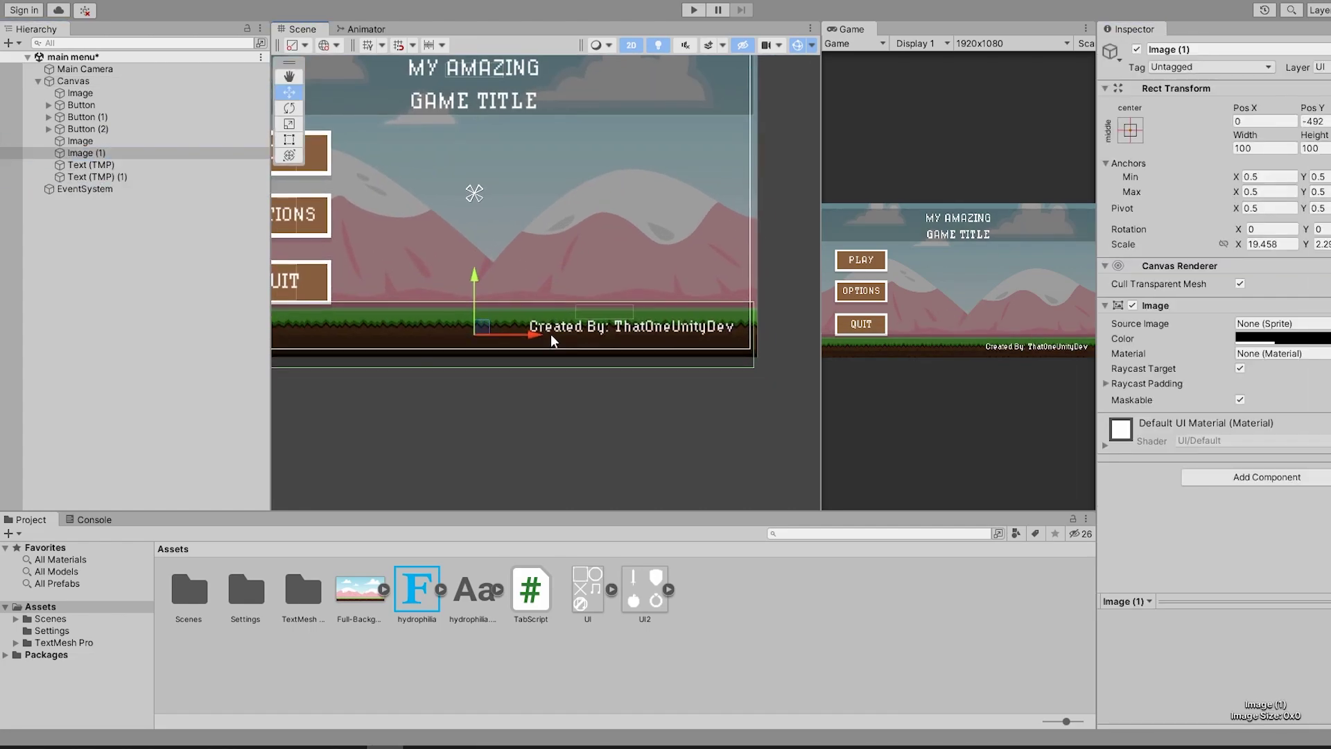
click(784, 257)
drag(851, 29, 361, 30)
double_click(361, 29)
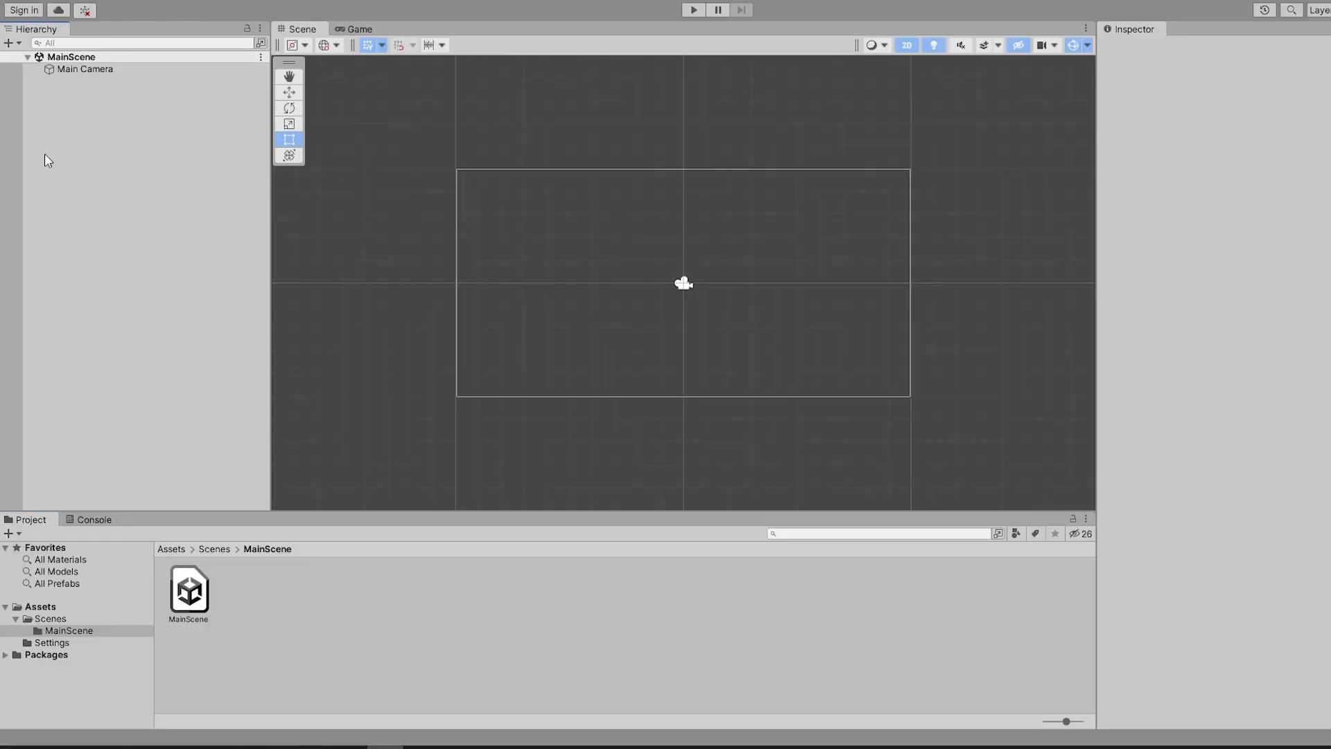
Add a UI canvas to MainScene in Screen Space - Camera mode using Main Camera, scaling with screen size at 1920 x 1080.
right_click(53, 156)
mouse_move(103, 449)
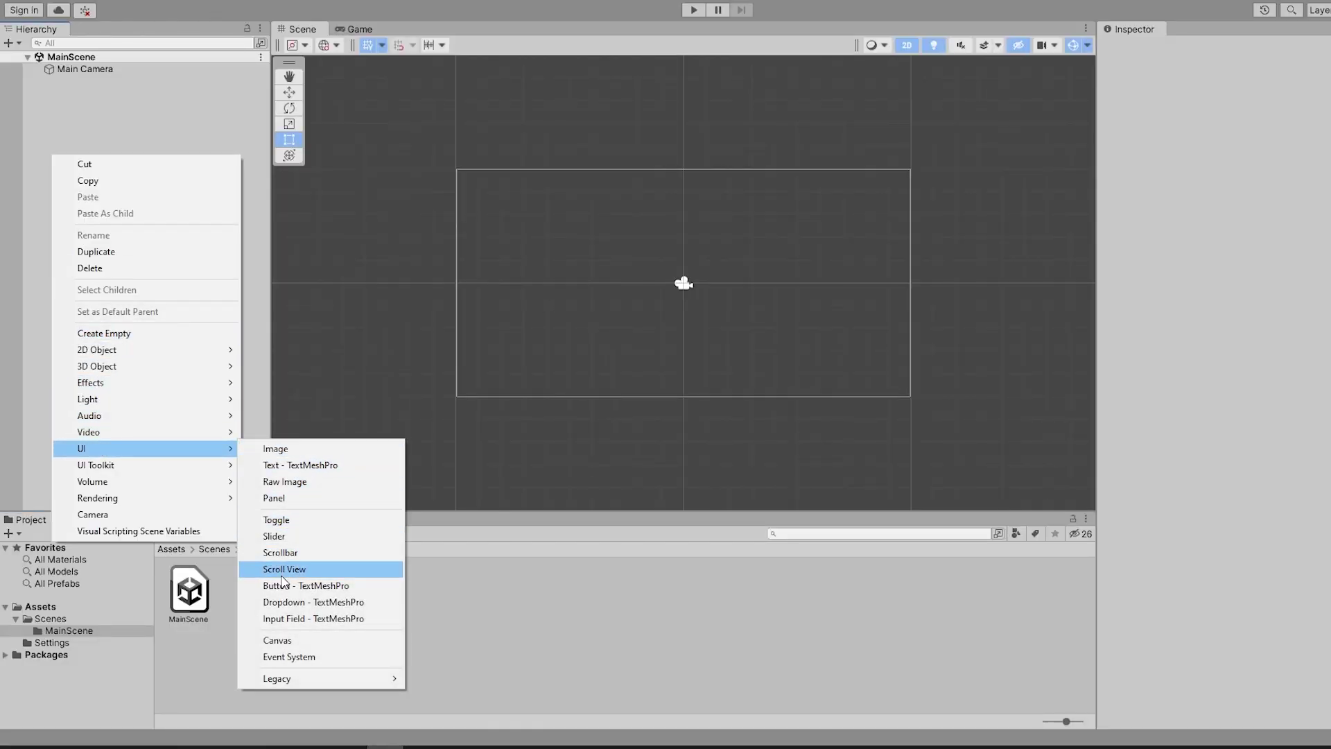
click(310, 643)
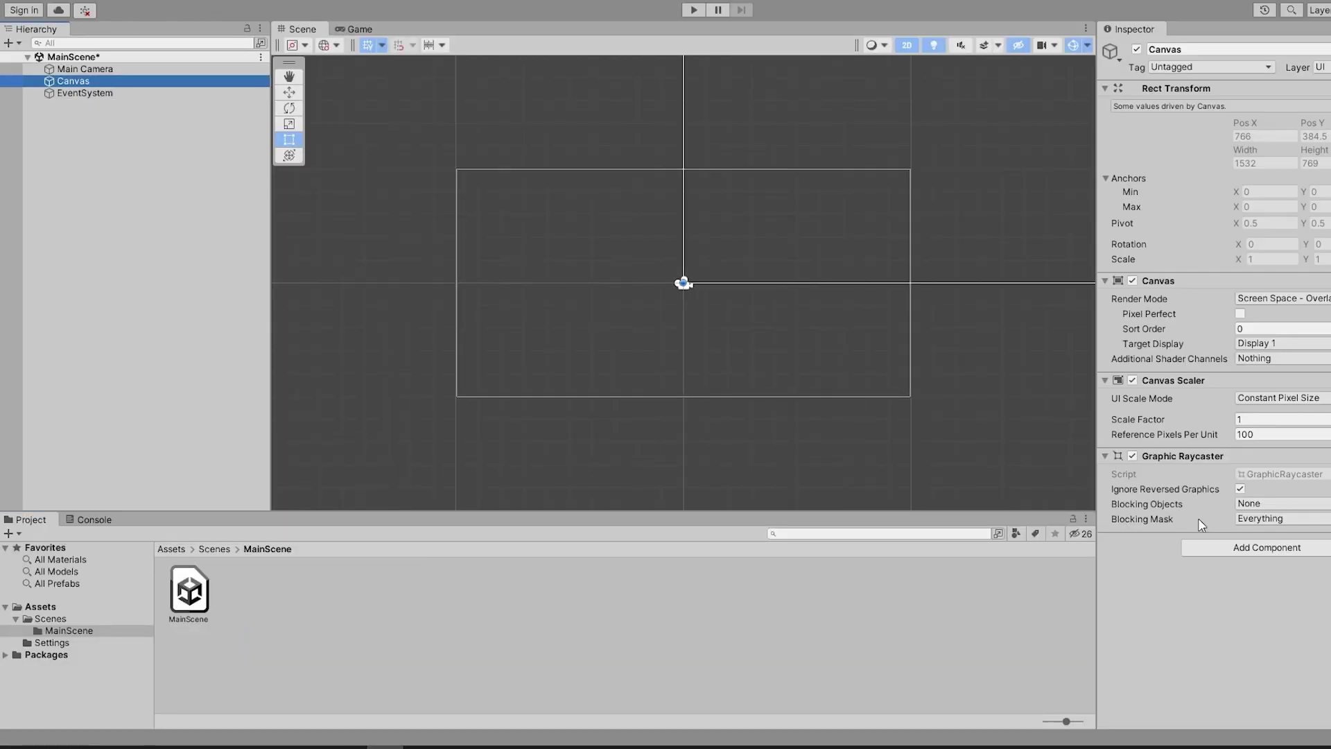
click(1273, 396)
click(1274, 421)
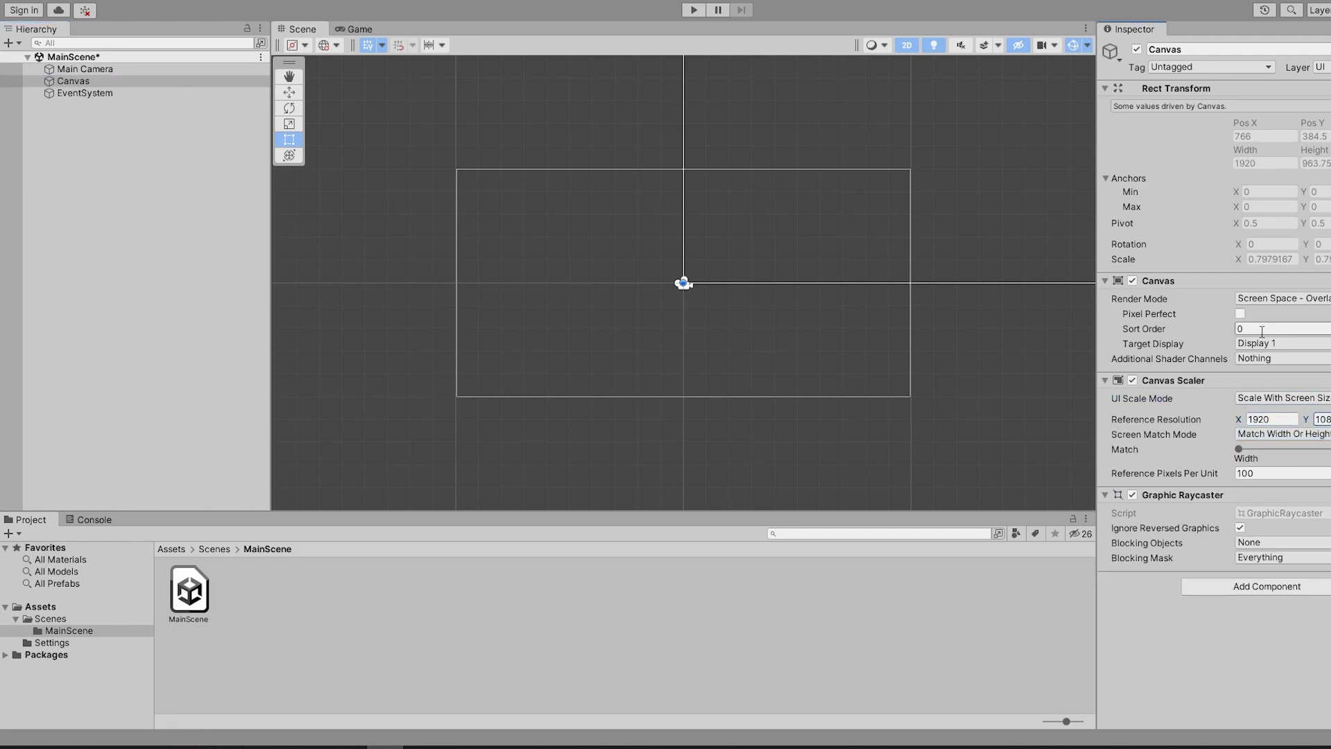
click(1287, 331)
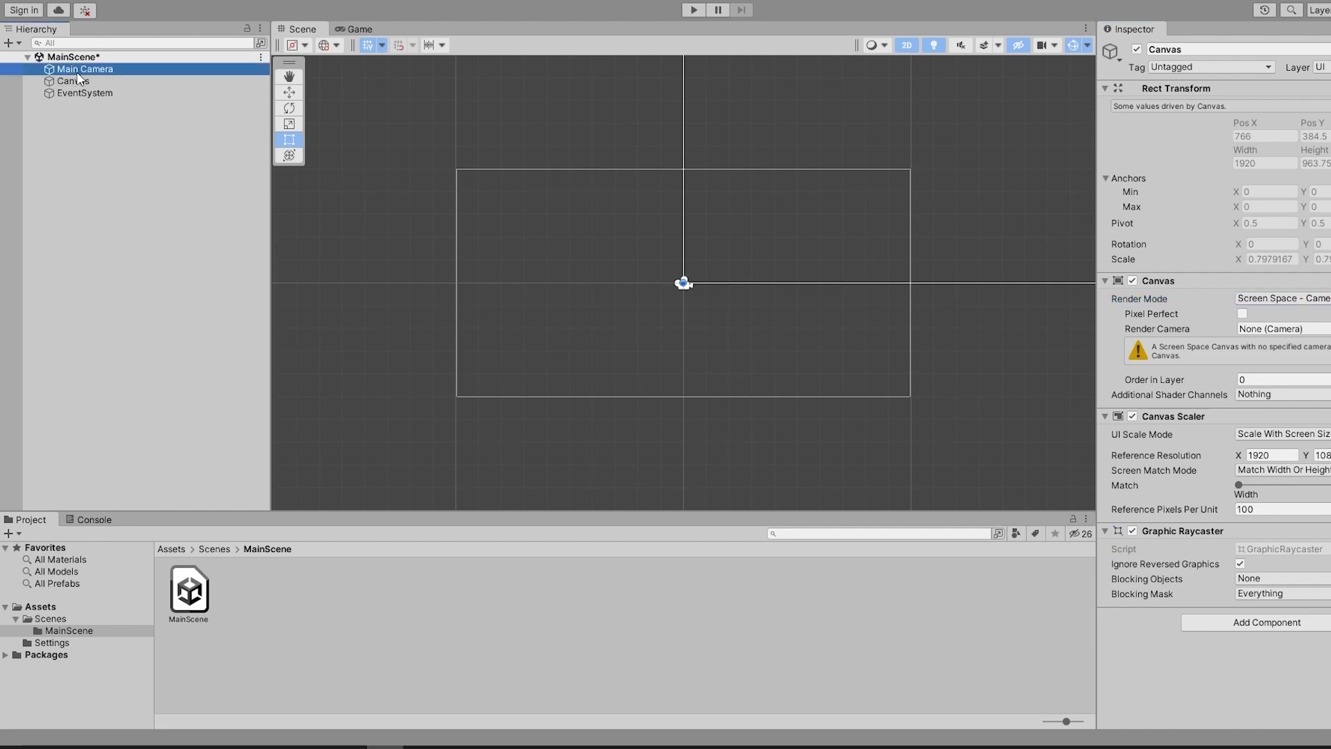
Set the Game view resolution to 1920x1080 and return to the Scene view.
click(361, 29)
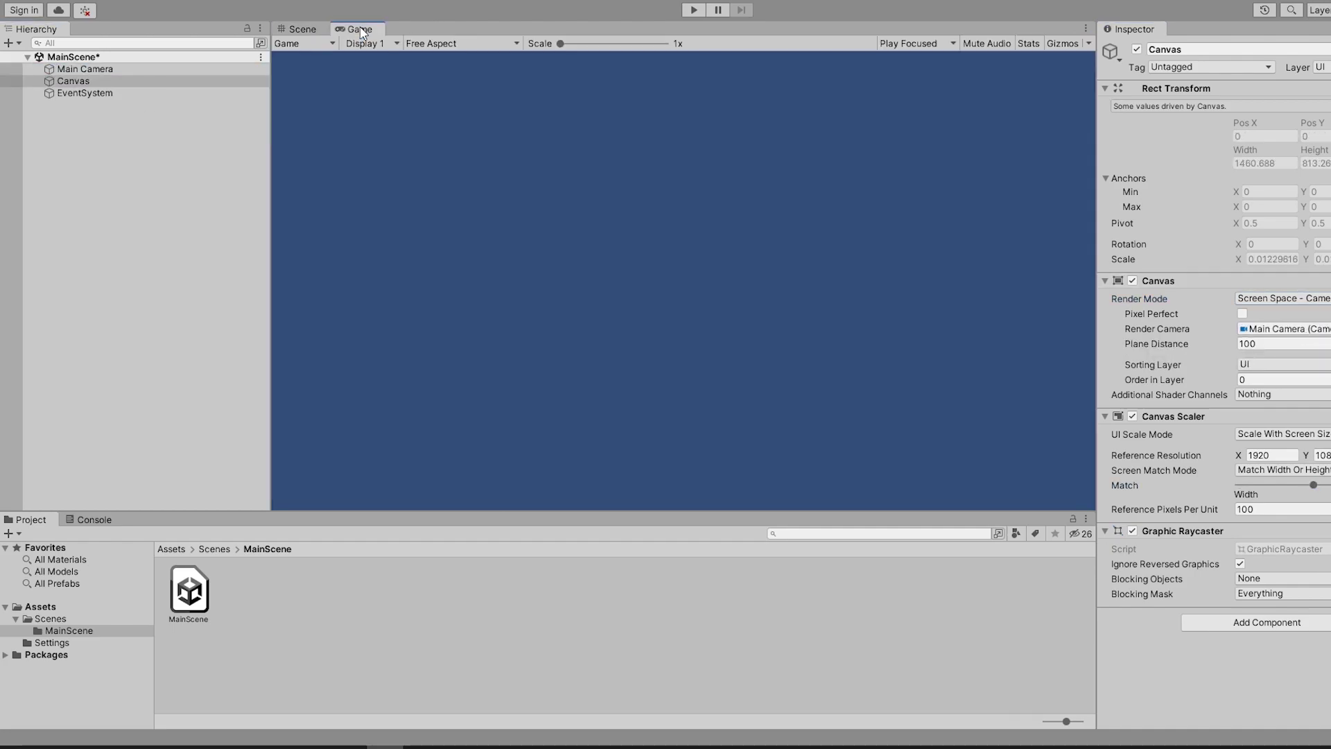
click(453, 44)
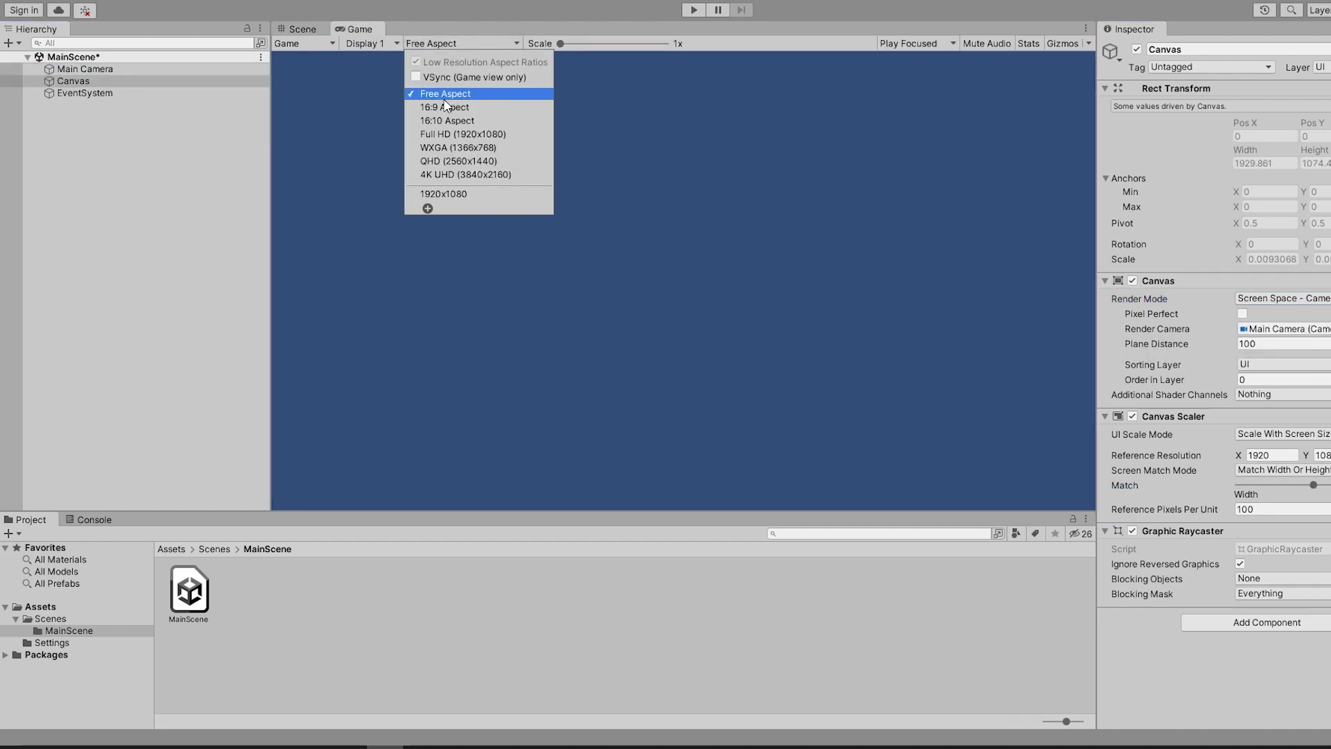
click(439, 192)
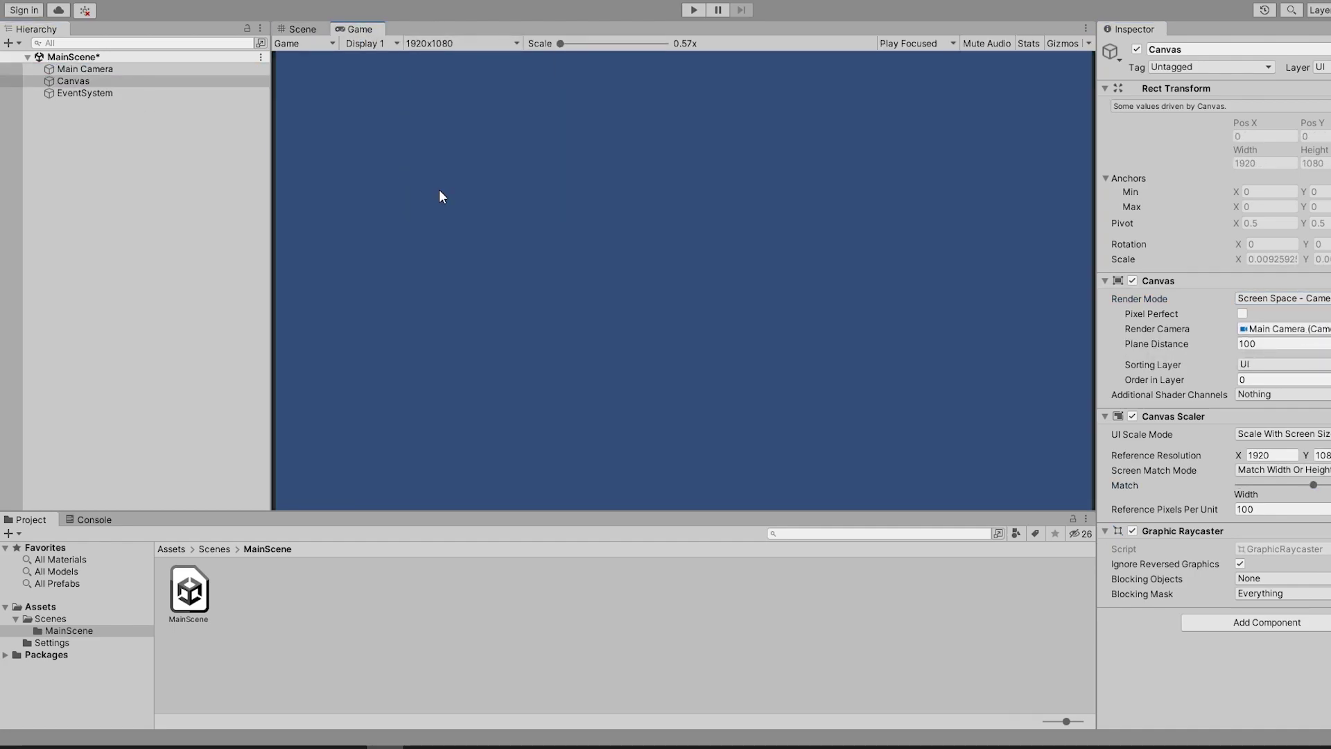
click(307, 31)
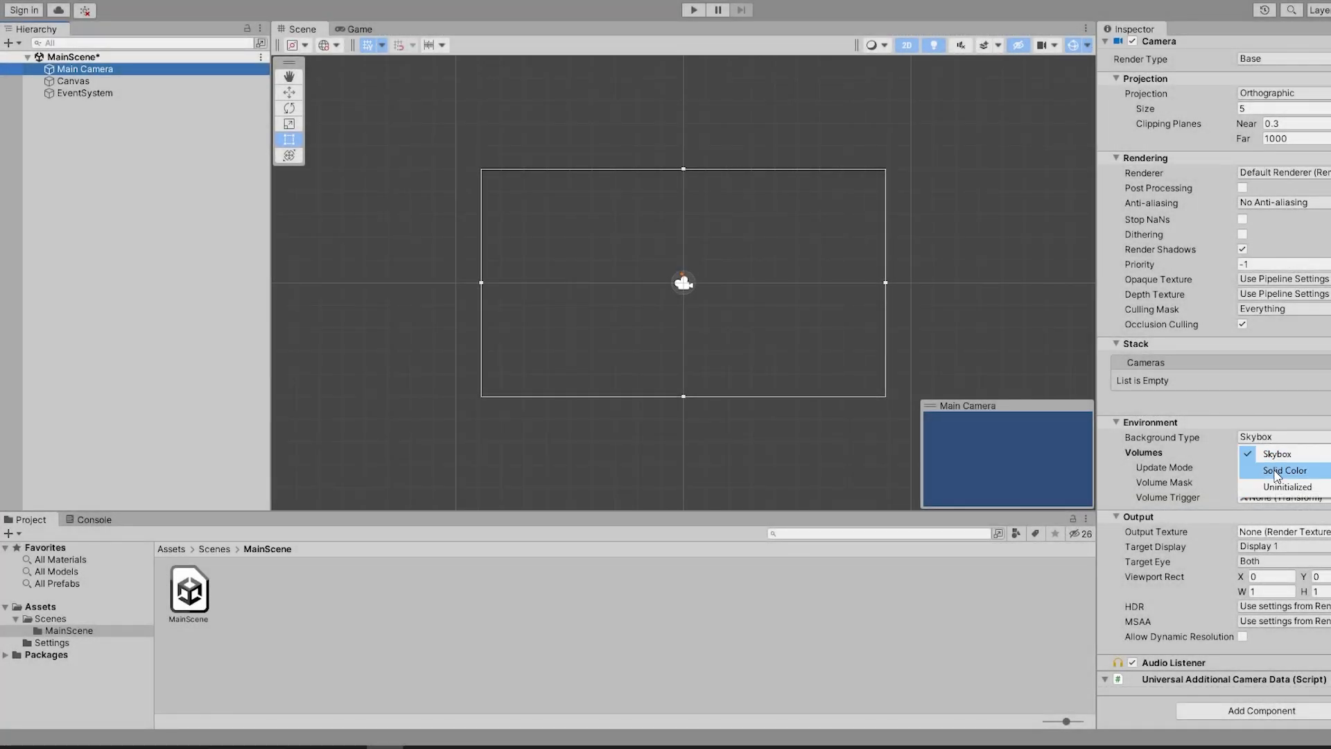
Build the inventory panel from UI images: a brown background with white borders and a top bar divided into four tabs.
click(1276, 471)
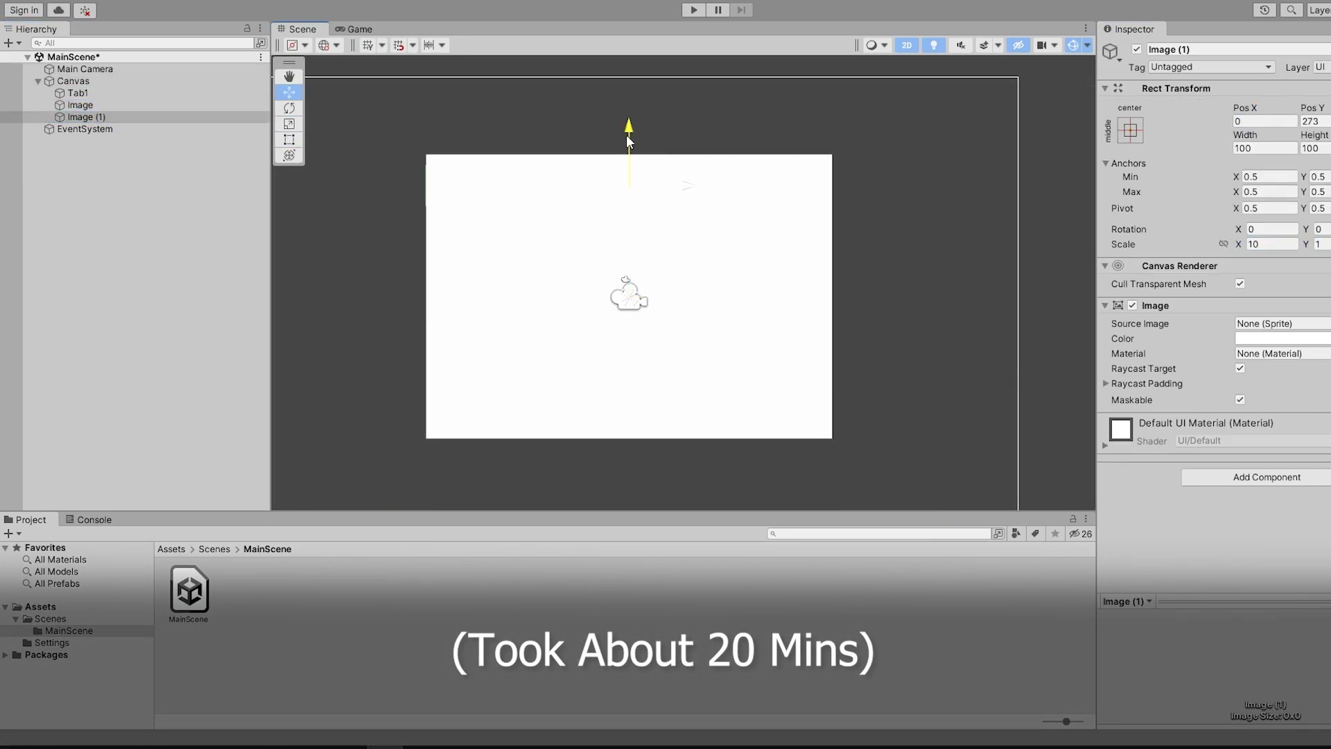
drag(552, 234, 761, 234)
scroll(986, 193, up, 5)
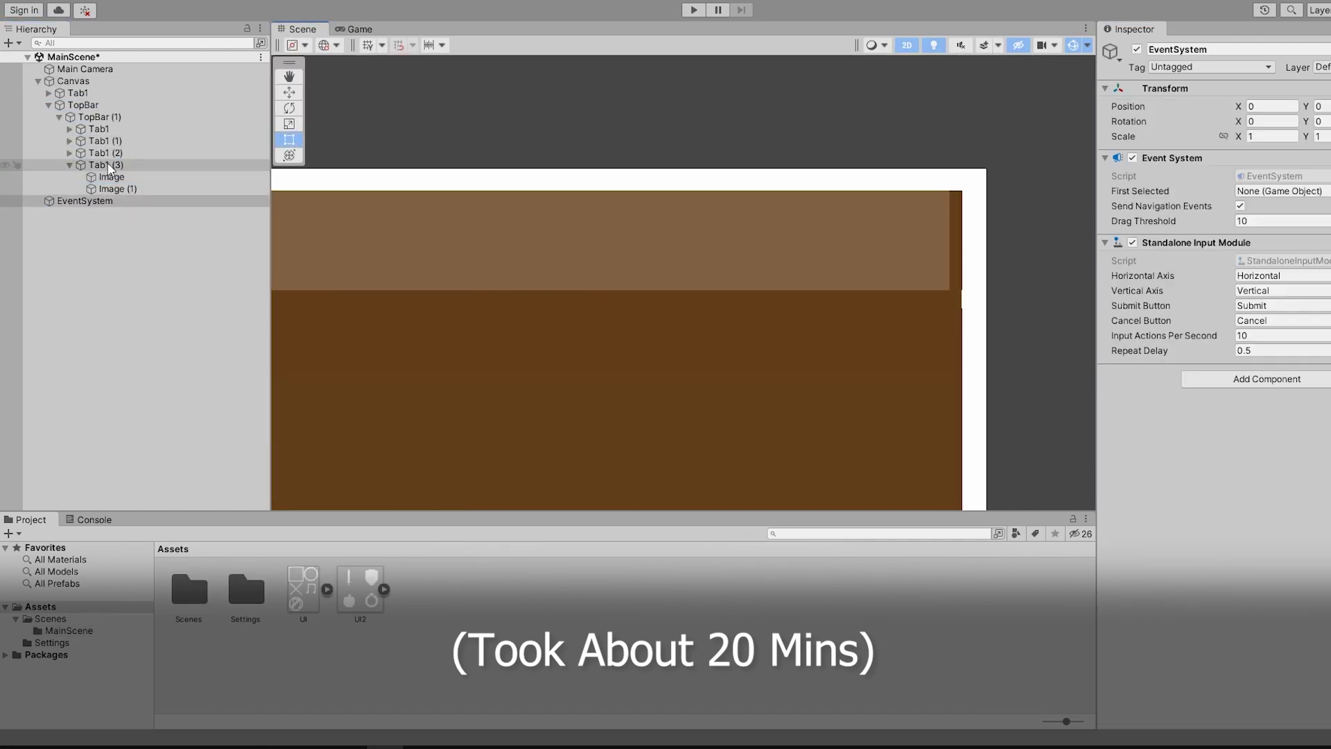
Assign the UI2_0 sword sprite to an icon image and duplicate it three times across the top bar's tabs.
scroll(991, 284, down, 5)
click(118, 152)
click(384, 589)
drag(416, 589, 1276, 323)
key(w)
key(ctrl+d)
key(ctrl+d)
key(ctrl+d)
Move TopBar above Tab1 under the canvas and duplicate the Tab1 group as Tab2.
click(72, 81)
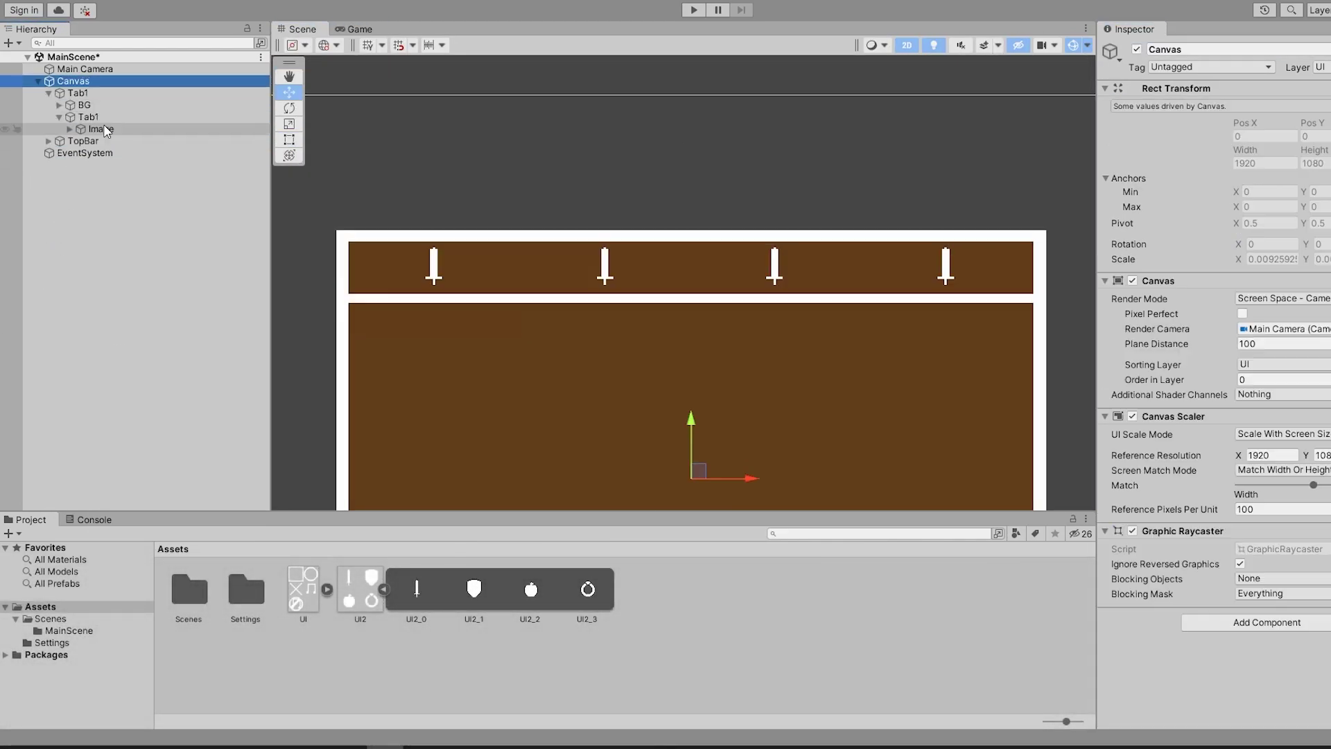
click(83, 117)
drag(84, 117, 78, 89)
click(78, 165)
key(ctrl+d)
click(1231, 51)
text(Tab2)
click(86, 153)
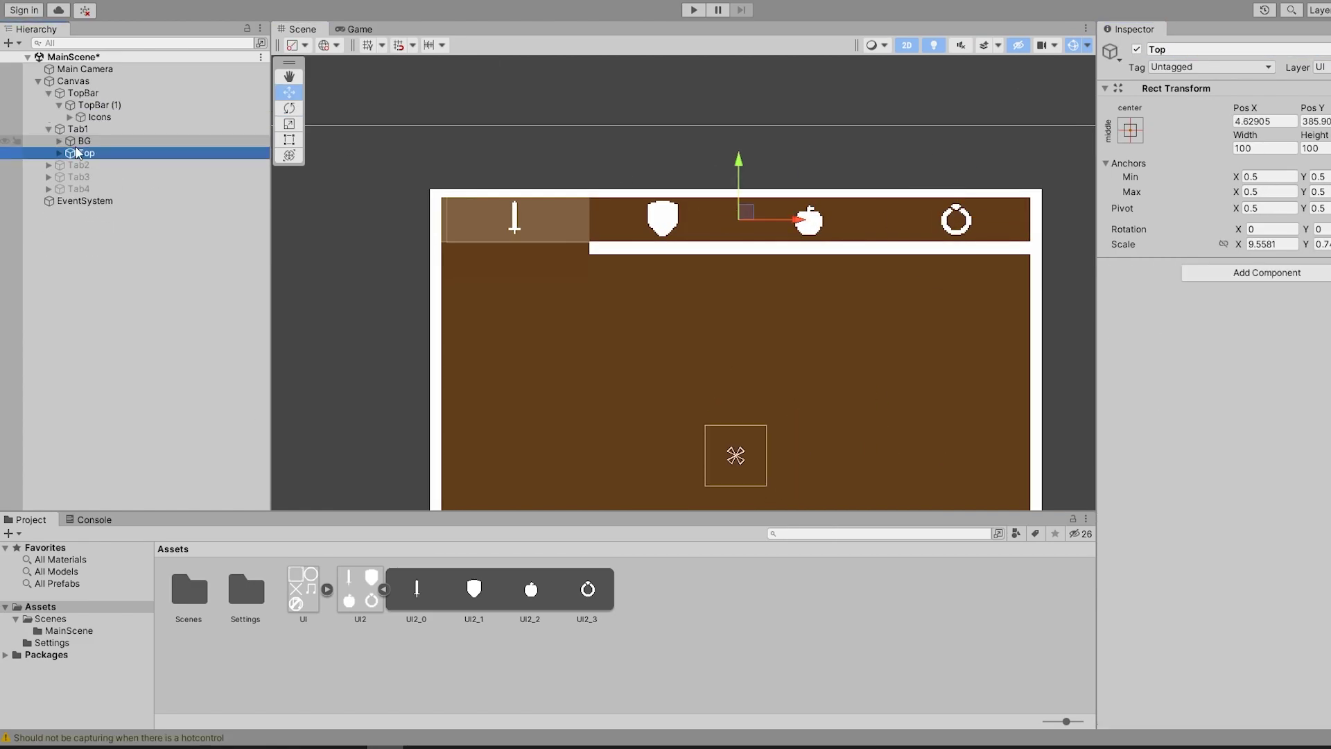
Assign the UI_0 frame sprite to an image in Tab1 and duplicate it to lay out the inventory slots.
click(97, 283)
shift+click(97, 295)
scroll(679, 312, down, 3)
click(328, 588)
drag(360, 588, 1275, 324)
key(ctrl+d)
drag(676, 259, 794, 259)
key(ctrl+d)
Rename Tab1's two large item frames Primary and Secondary and reposition the frame layout.
click(91, 165)
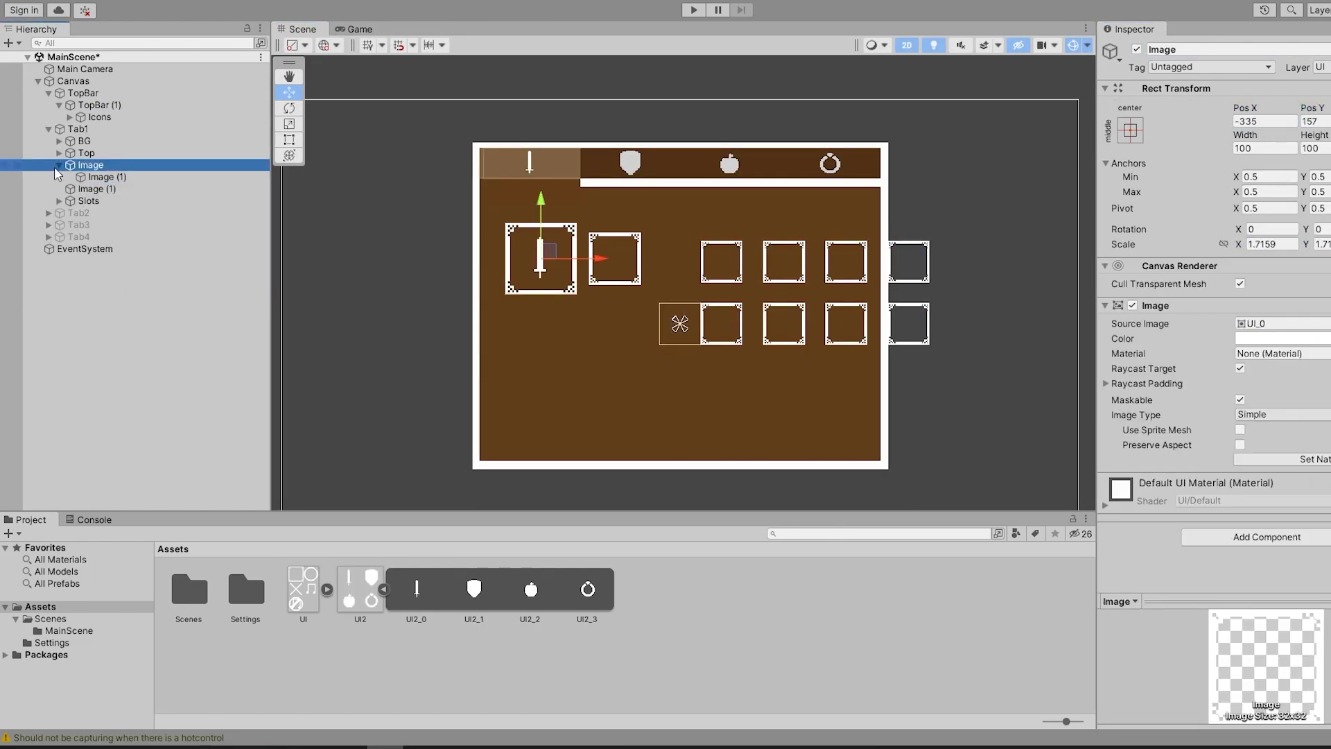
text(PrimarySecondary)
middle_drag(597, 292, 543, 252)
Place a copy of the Primary frame beside Tab2's slot grid and scale it down to about 1.19.
ctrl+click(100, 189)
drag(603, 267, 635, 268)
scroll(638, 267, up, 1)
key(ctrl+d)
key(r)
drag(507, 304, 490, 318)
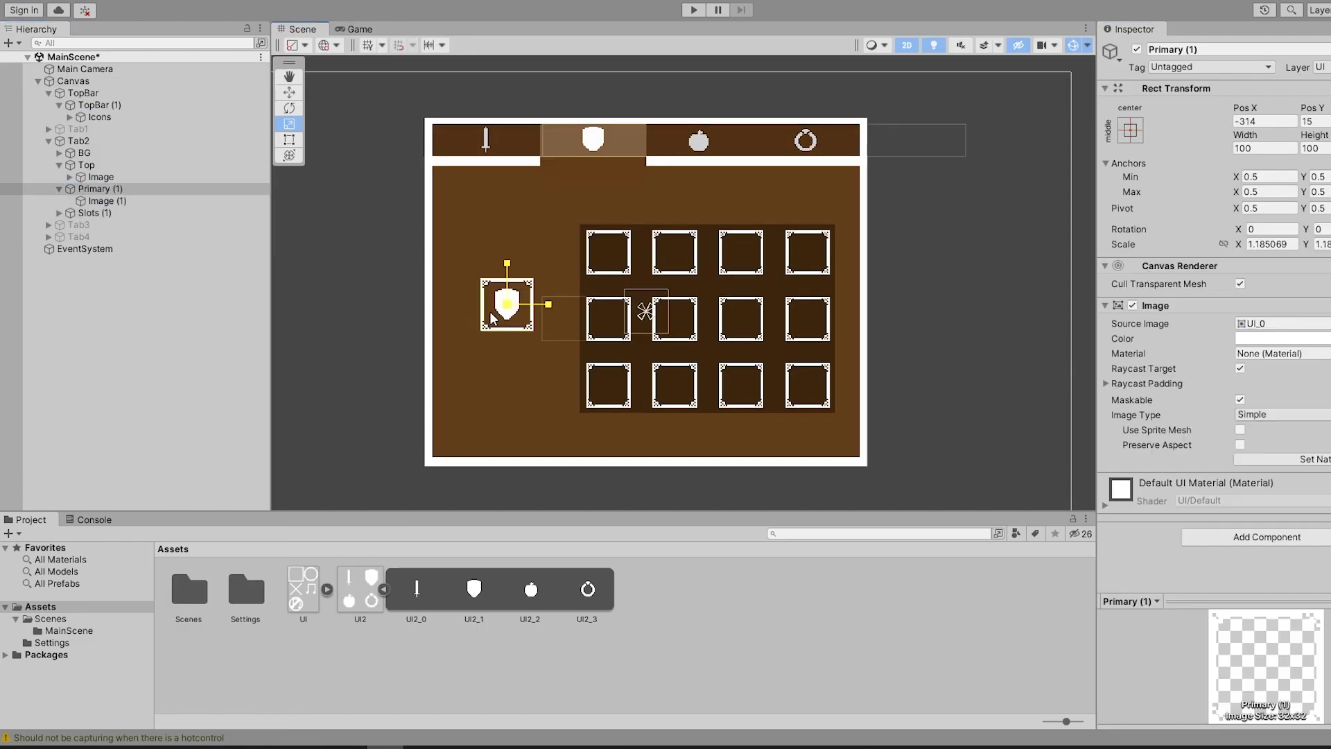
Reposition Tab2's shield frame beside the slot grid using a coordinate value of -200.
text(-200)
click(95, 187)
Widen Tab3's slot grid with duplicated slots moved one column over, and delete the surplus copies.
scroll(736, 129, down, 2)
click(78, 188)
key(ctrl+d)
drag(722, 353, 775, 353)
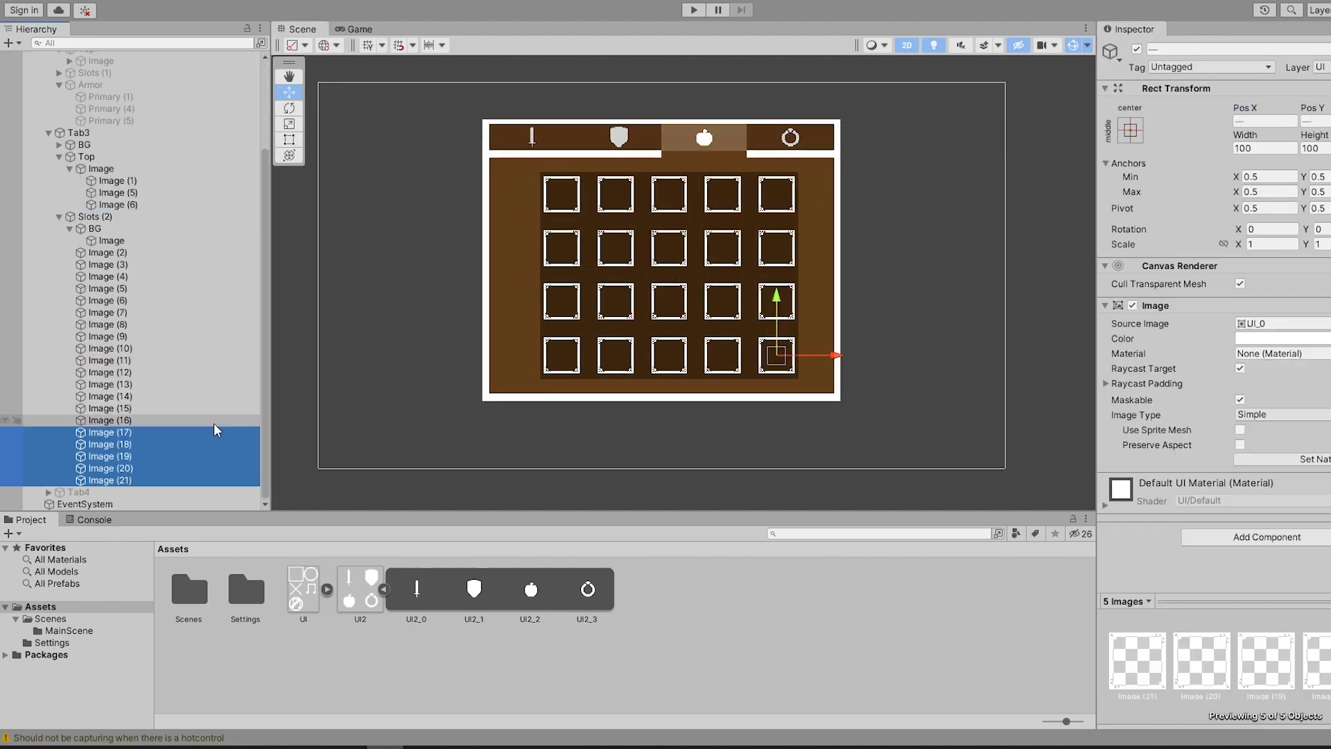
key(ctrl+d)
key(Delete)
Rename the group holding the top bar and tabs Inventory, and expand the UI sprite sheet instead of UI2.
click(82, 93)
text(Inventory)
click(384, 588)
click(327, 589)
Import the TMP Essentials and fit the new text object into the close frame at the inventory's upper corner.
scroll(754, 233, up, 5)
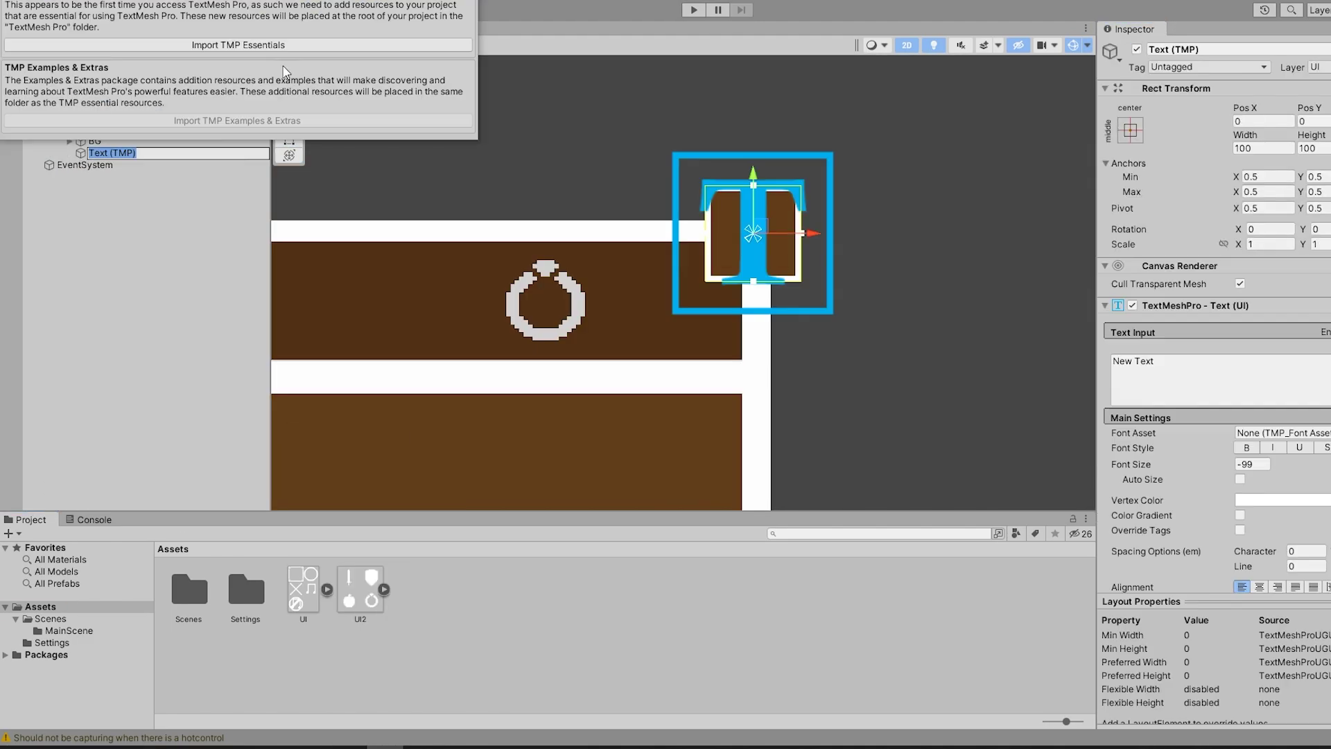
click(249, 45)
key(r)
click(99, 144)
scroll(965, 190, down, 8)
click(59, 129)
click(459, 224)
Add a tab button image under TopBar and set its X scale to 0.25.
right_click(93, 105)
click(1271, 244)
text(0.25)
click(1268, 120)
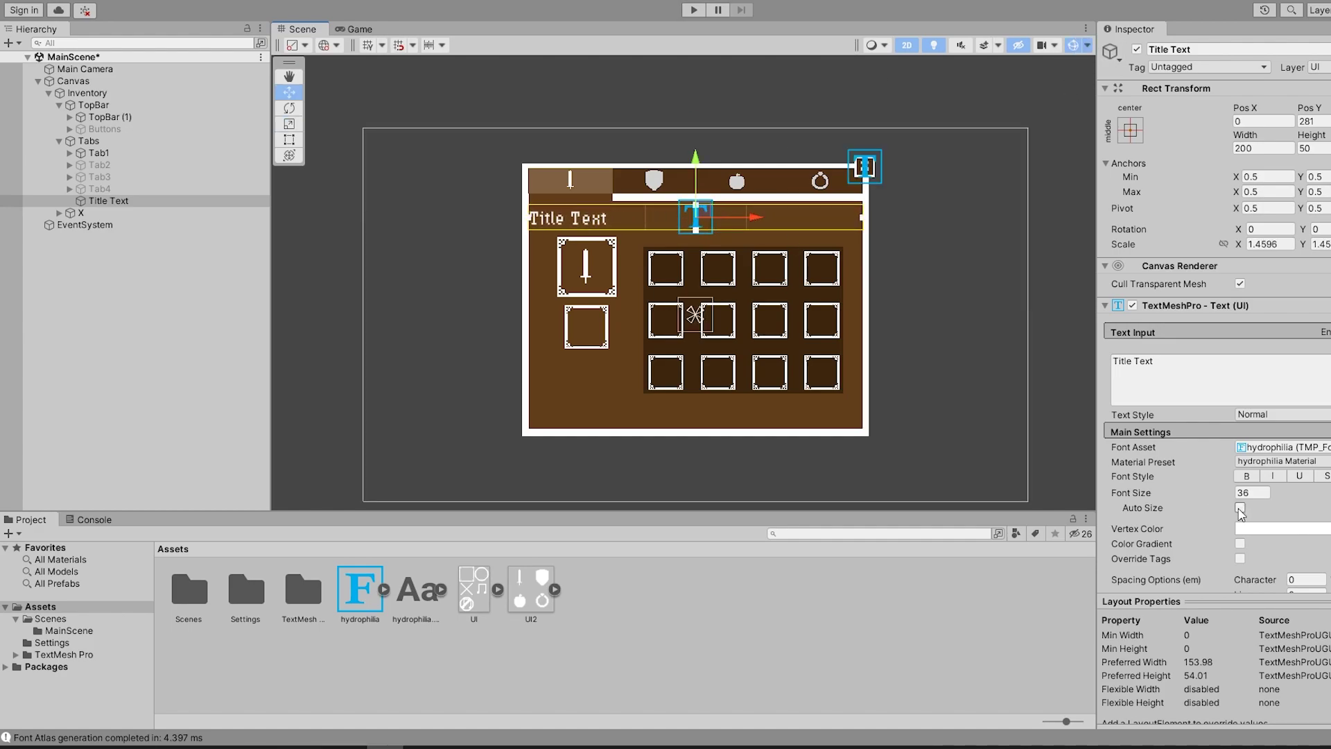
Center the Title Text's alignment within its text box.
scroll(1241, 511, down, 4)
click(1259, 453)
scroll(767, 236, up, 3)
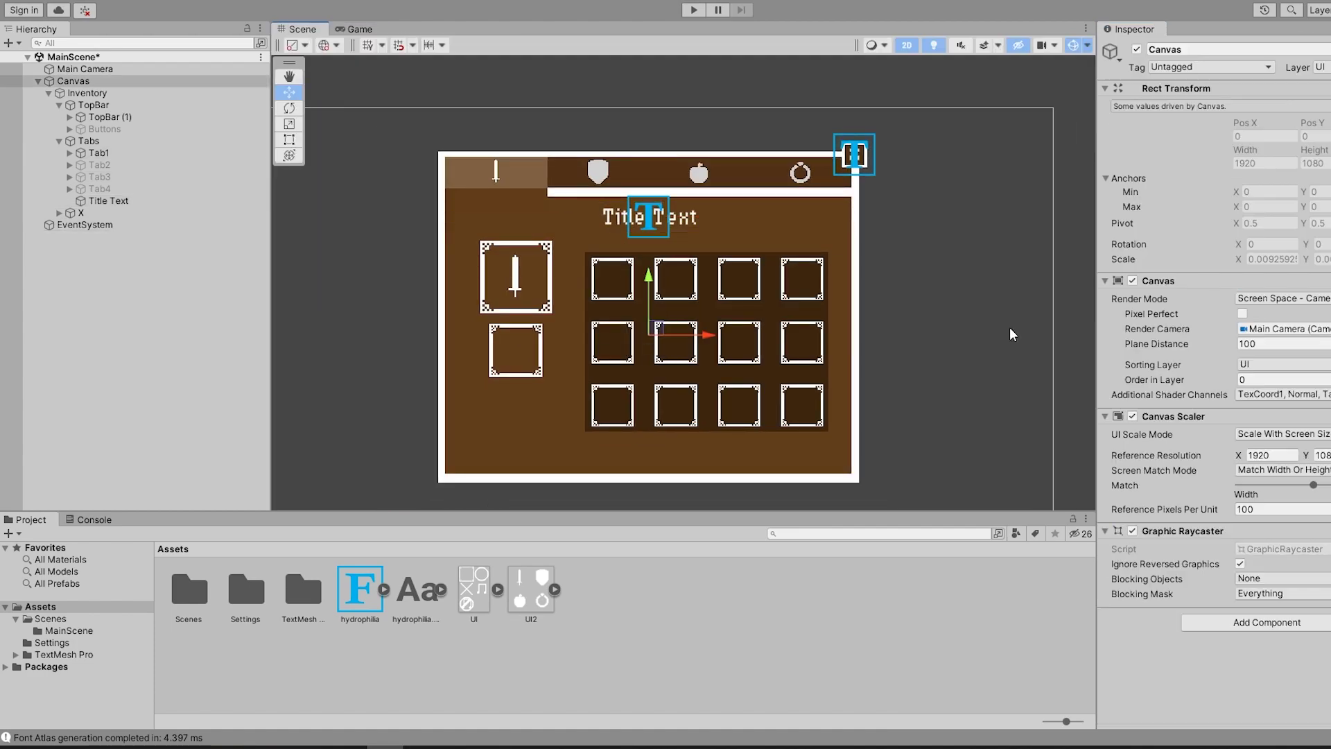
Activate the Buttons group under TopBar and deactivate Tab1.
click(89, 130)
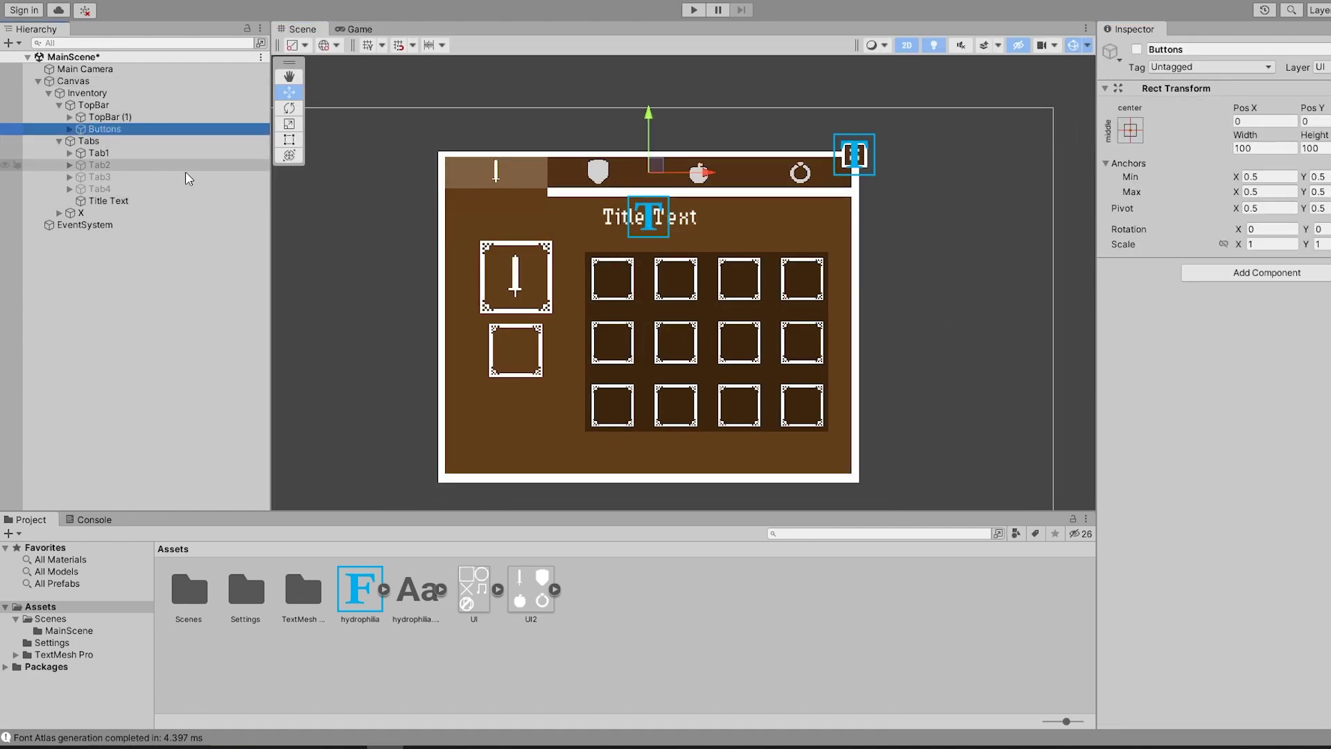
click(1136, 50)
click(135, 152)
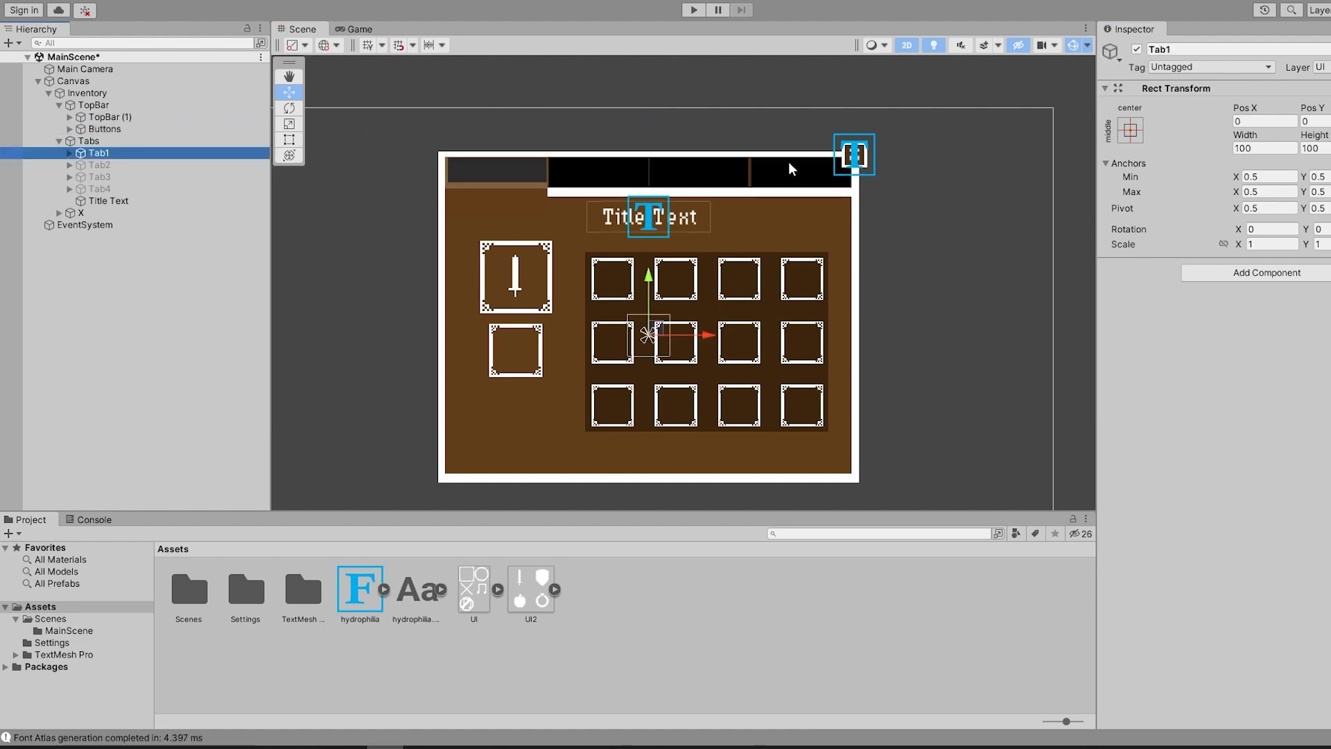
click(1137, 50)
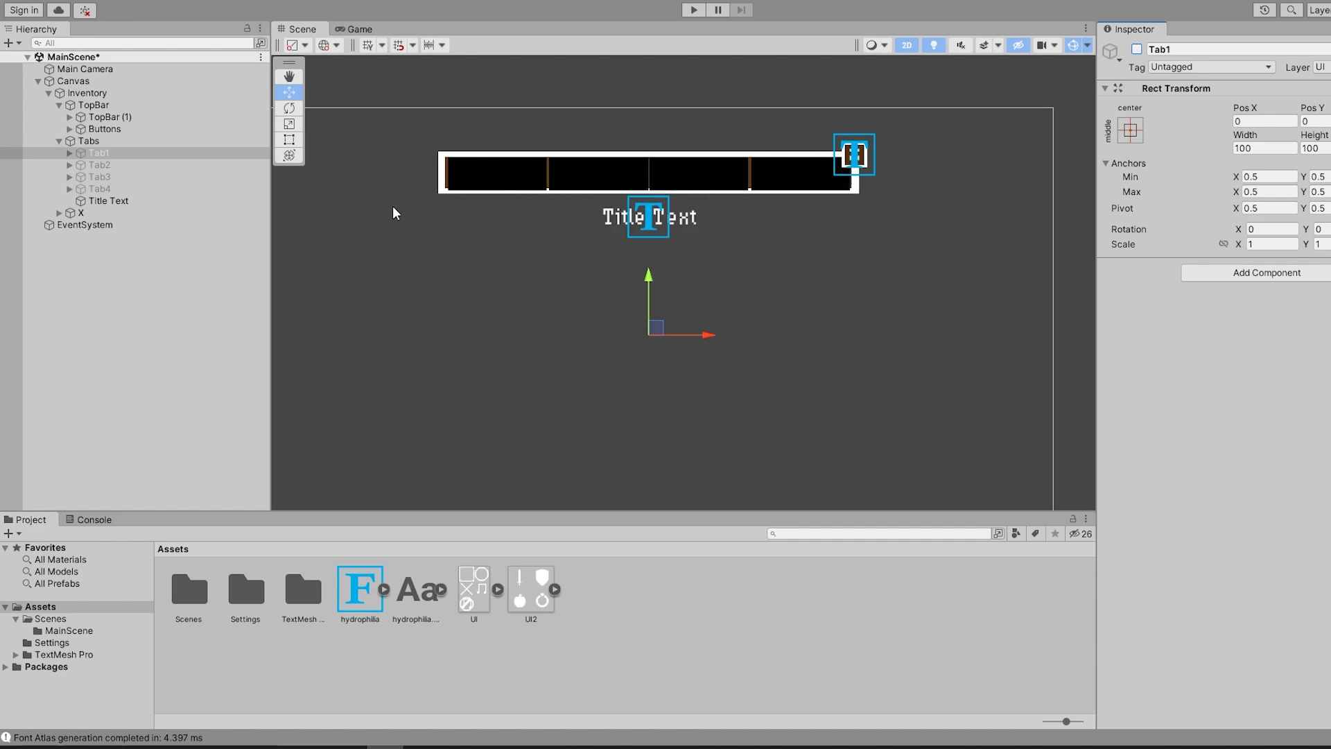
Add an Event Trigger component to all four tab buttons, 1 through 4, in the Buttons group.
scroll(454, 170, up, 2)
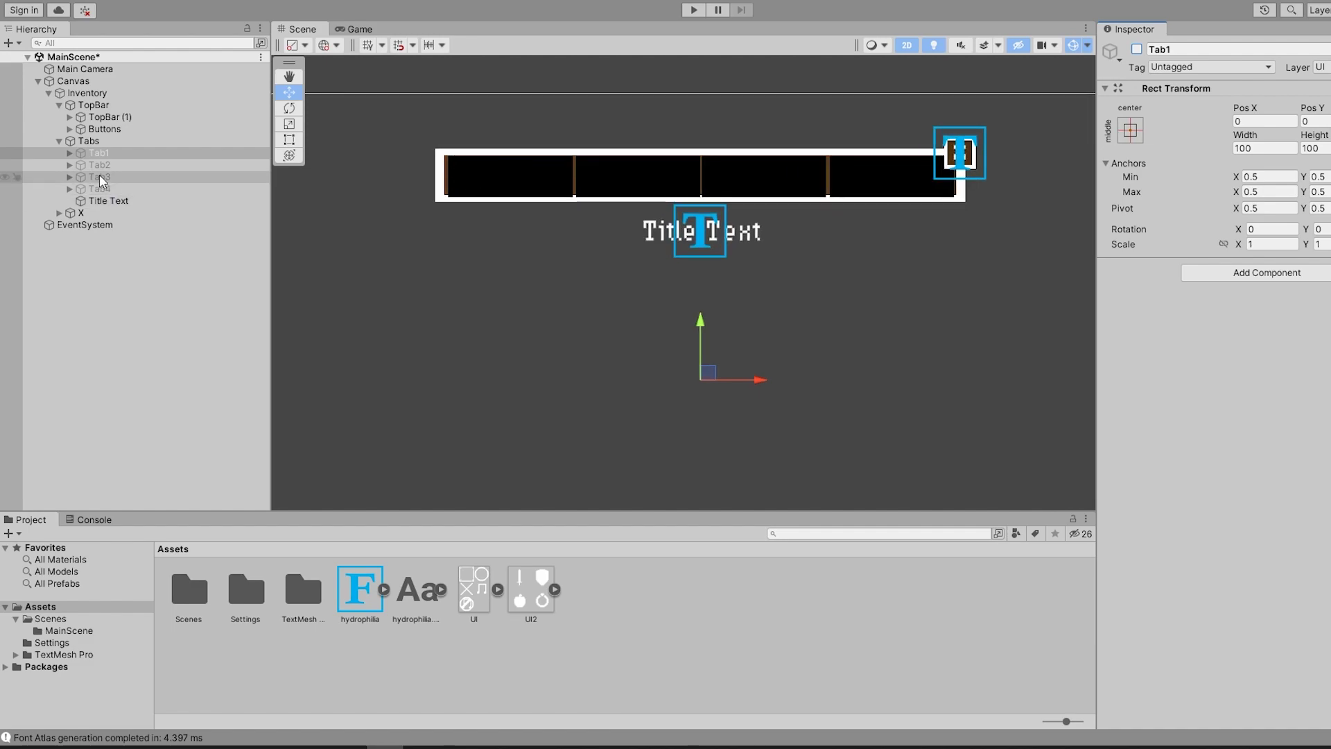
click(104, 129)
click(69, 129)
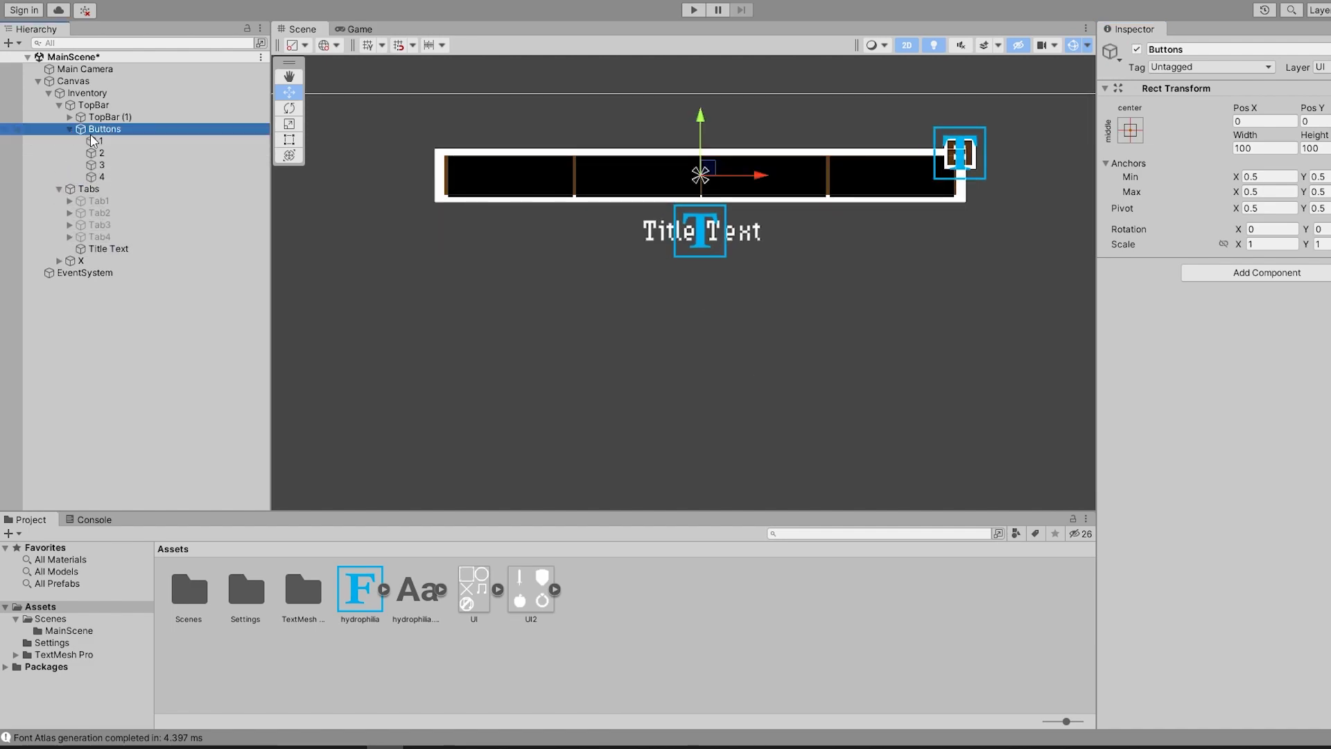
click(101, 141)
click(101, 153)
click(102, 165)
click(104, 178)
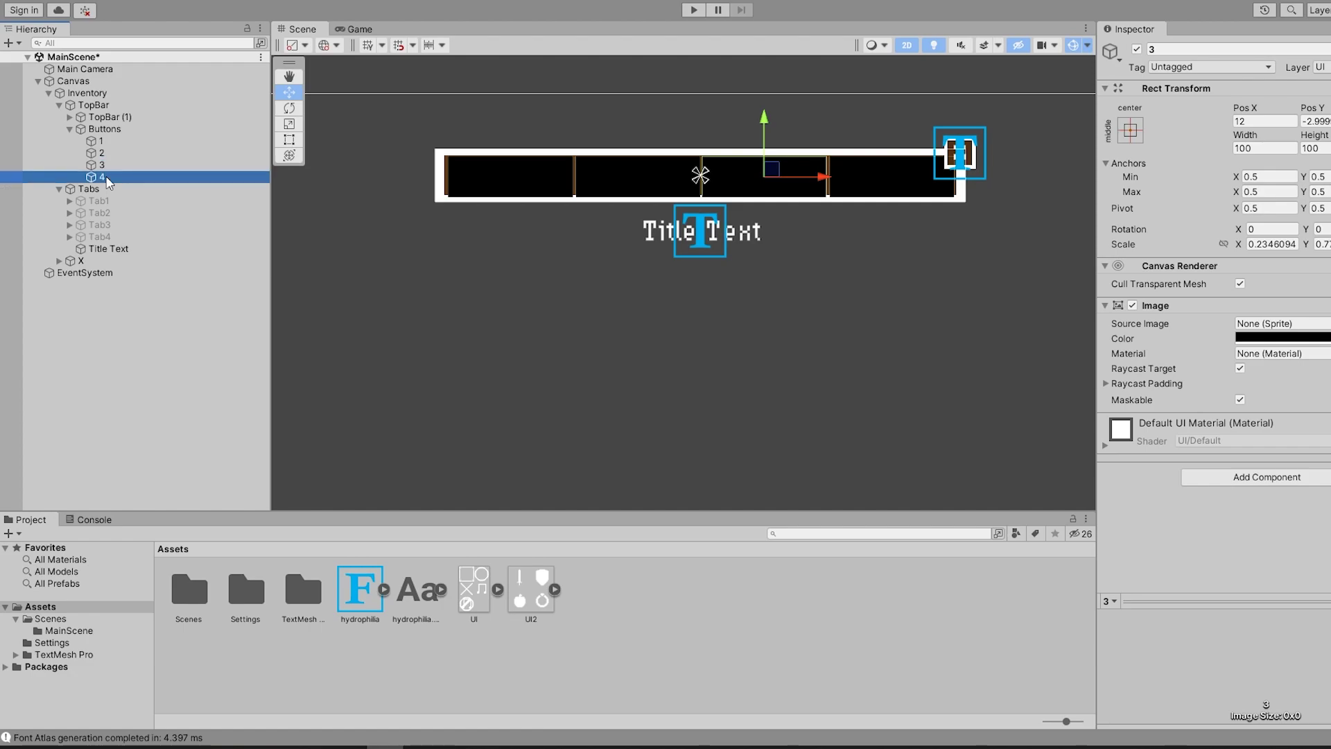
click(101, 141)
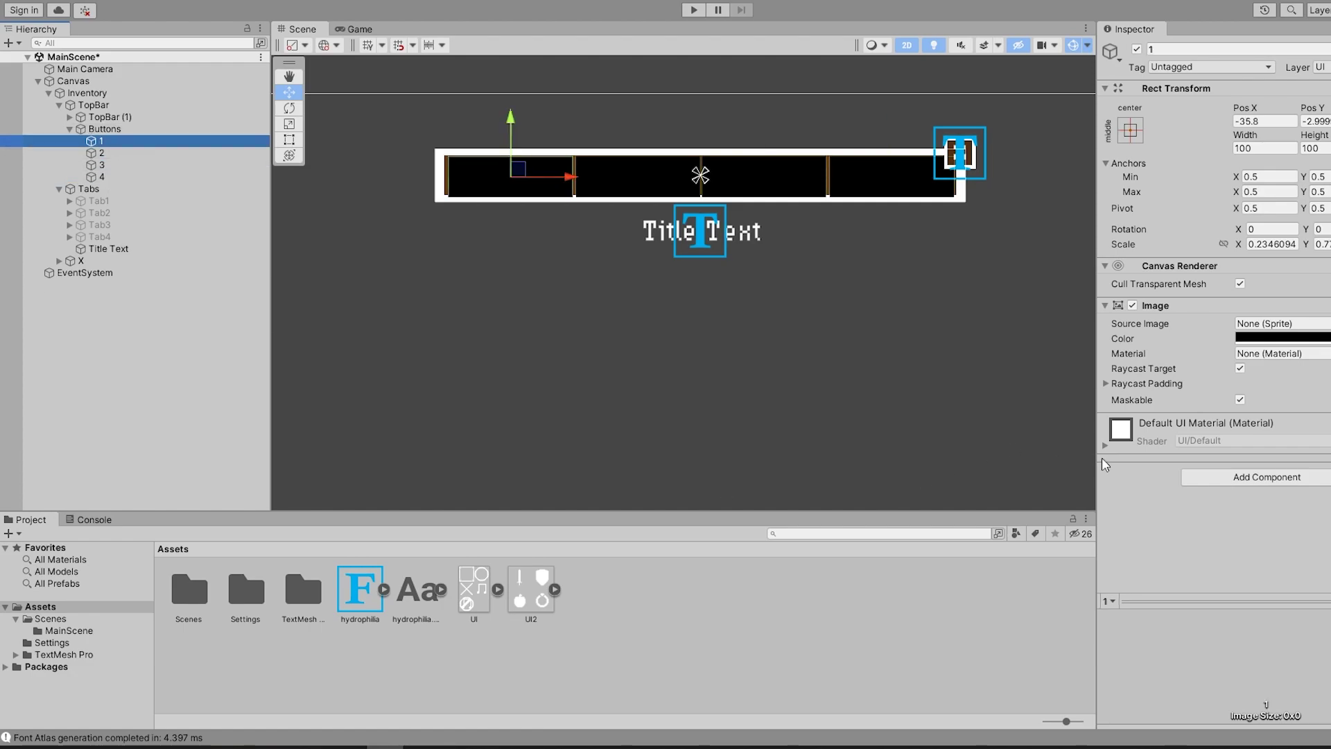
shift+click(136, 180)
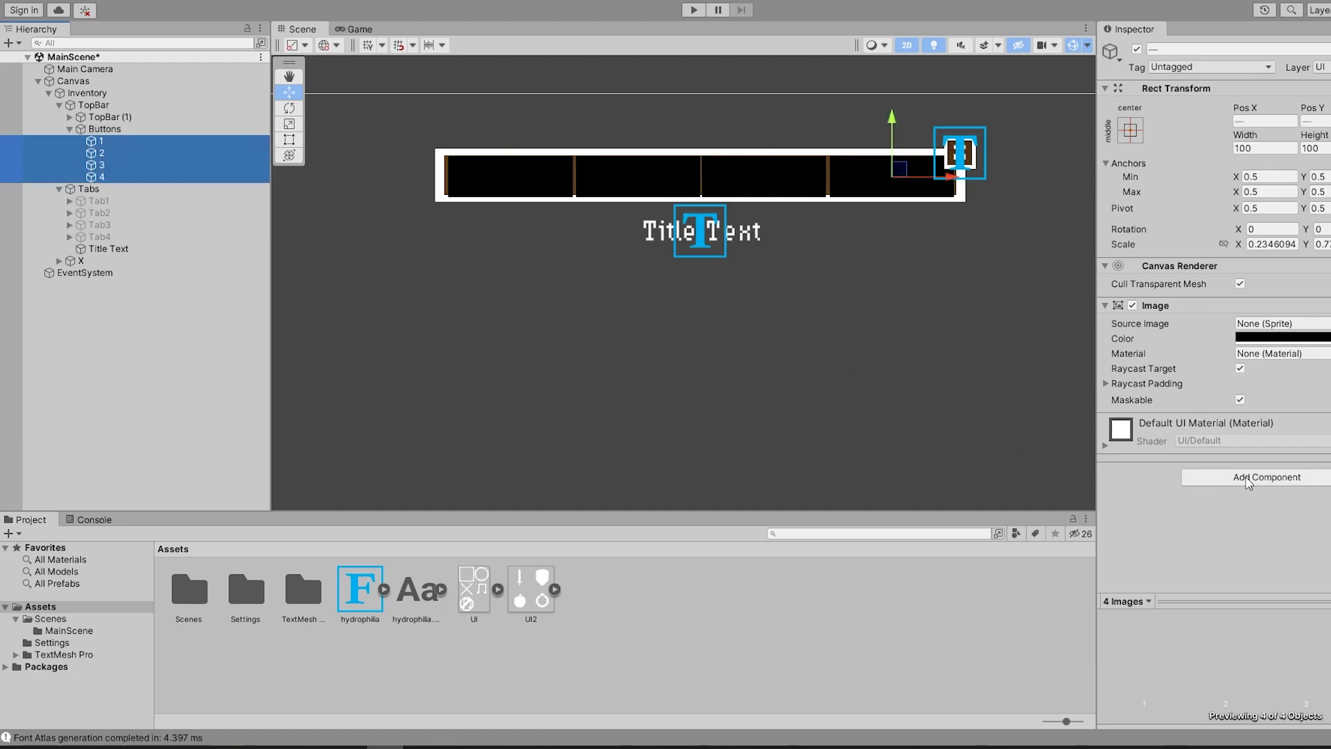
click(1248, 479)
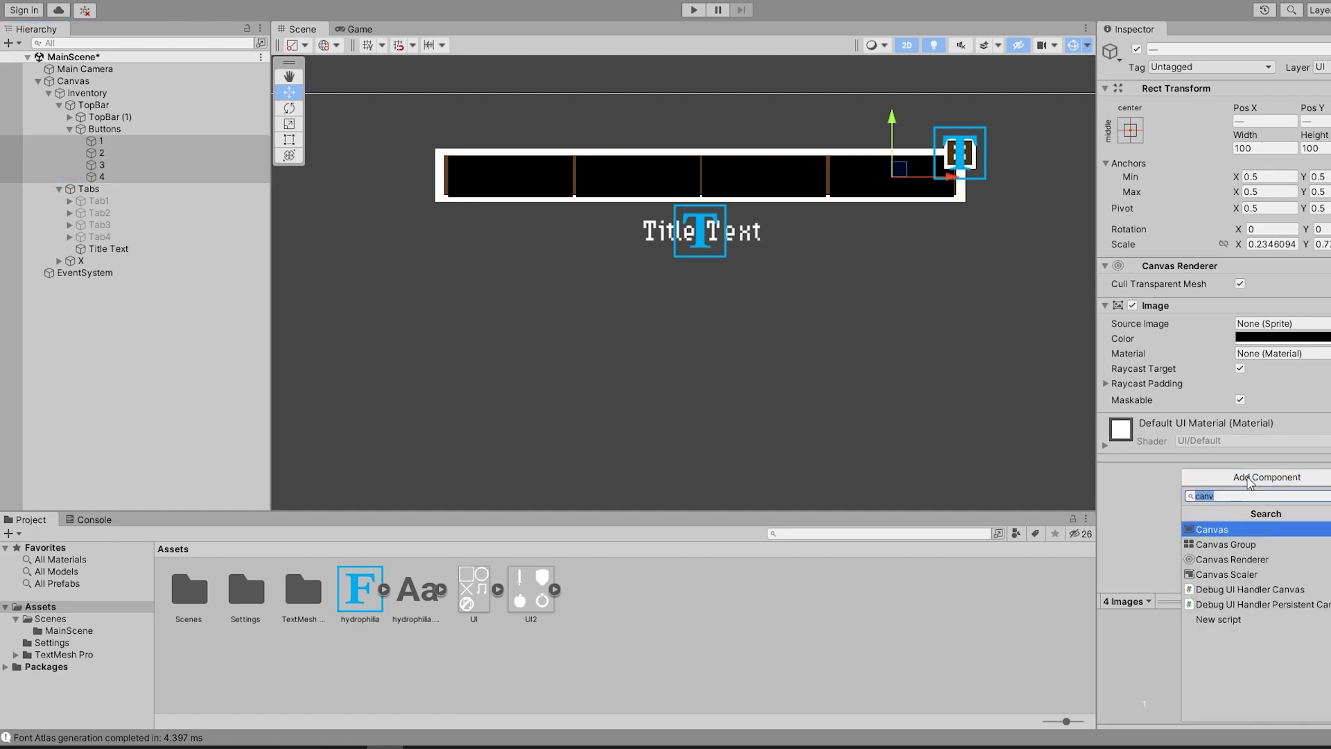
text(event)
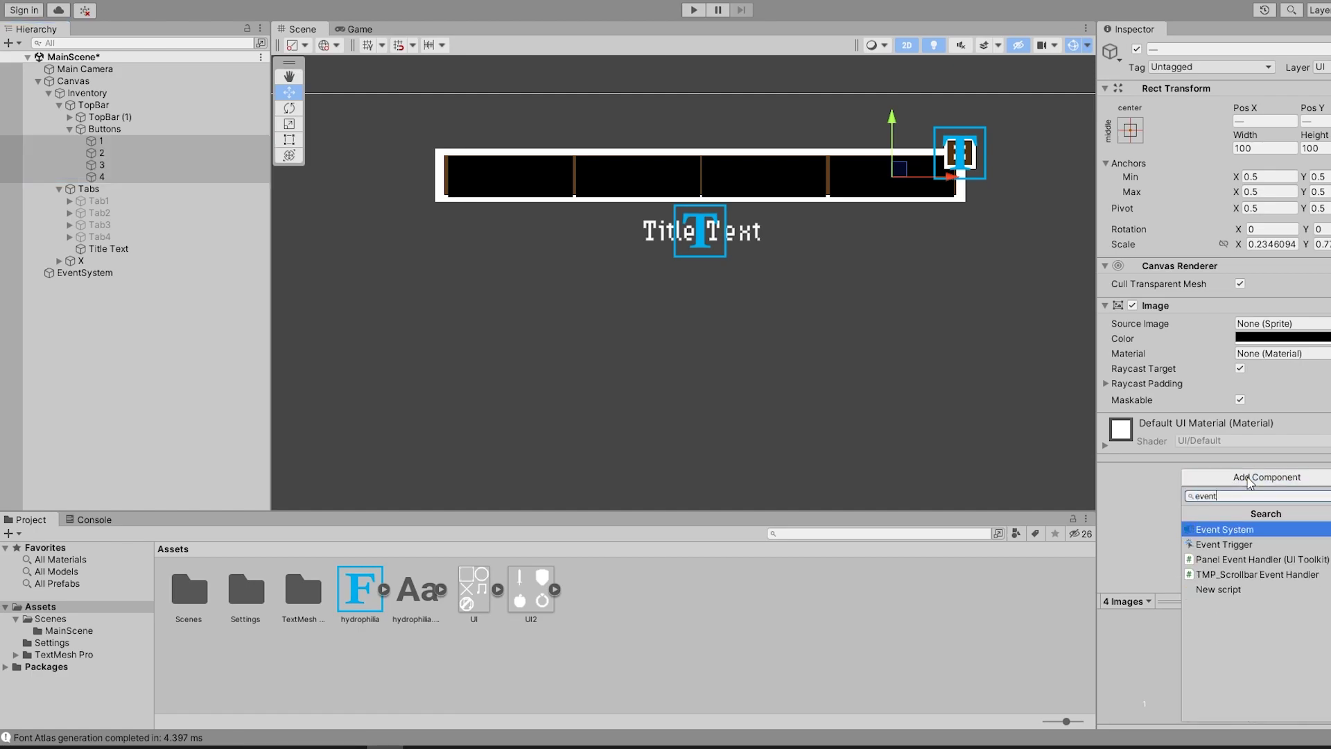
click(1248, 548)
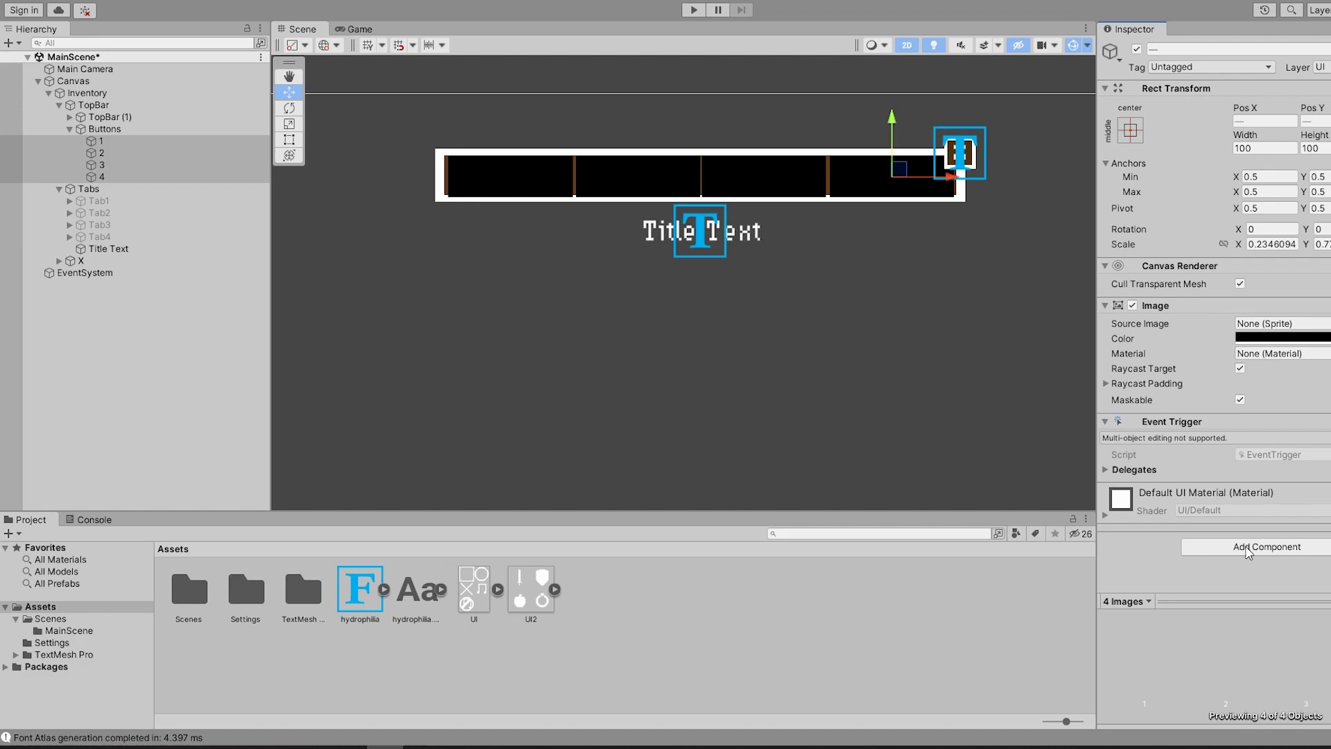
Add a PointerDown event with one empty entry to the Event Trigger of button 1.
click(123, 143)
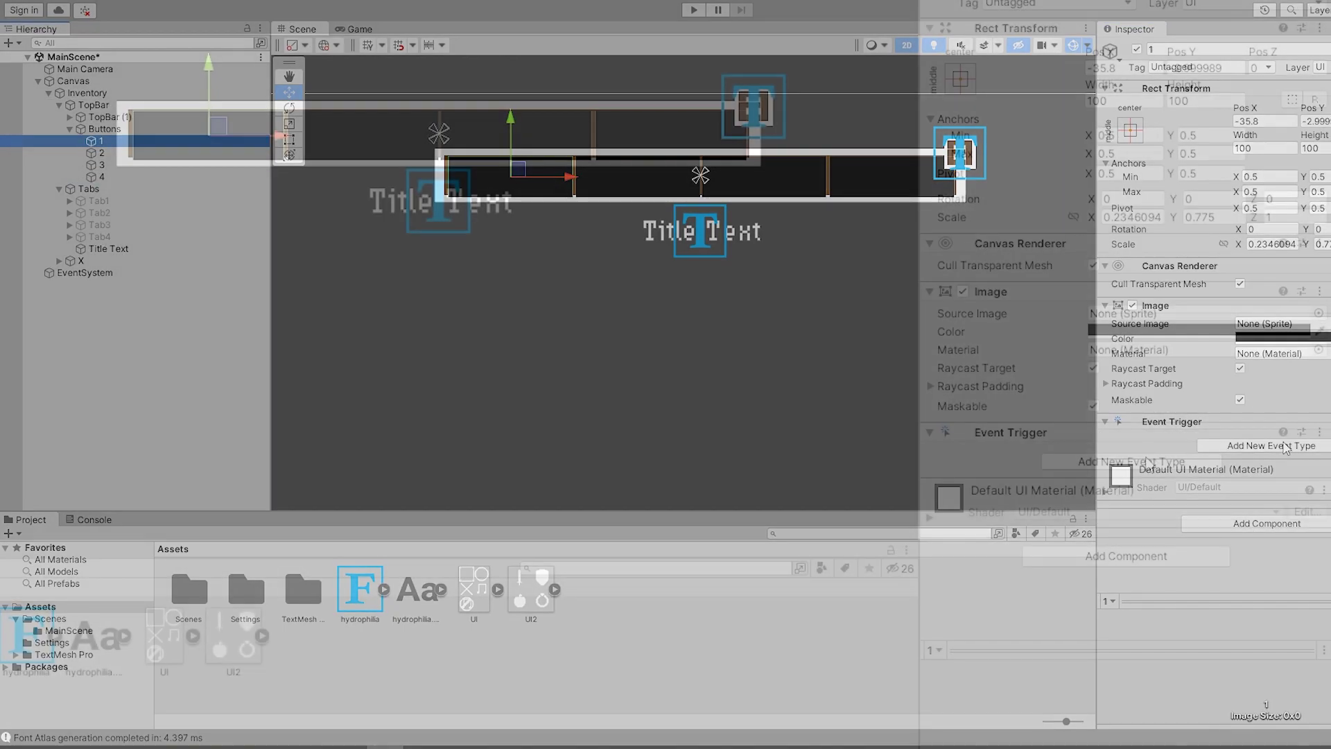
click(1279, 447)
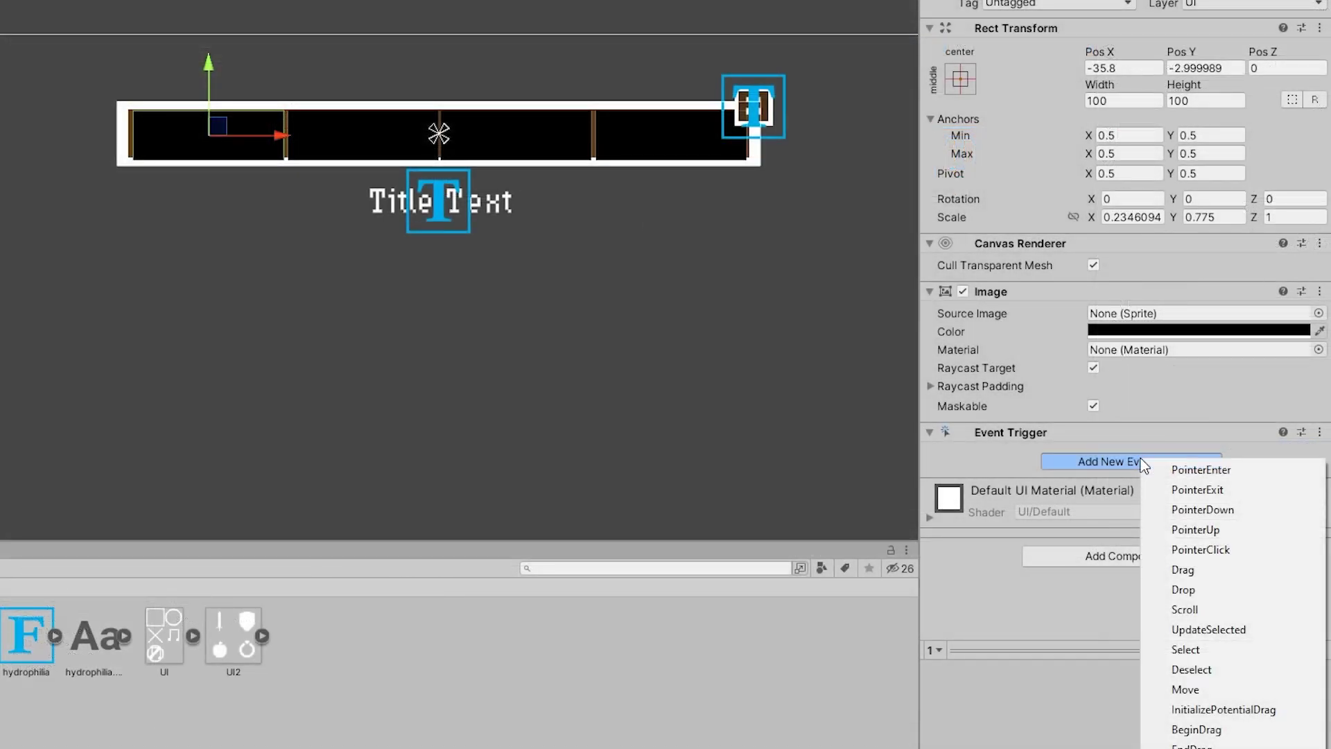
click(1182, 510)
scroll(1182, 508, down, 1)
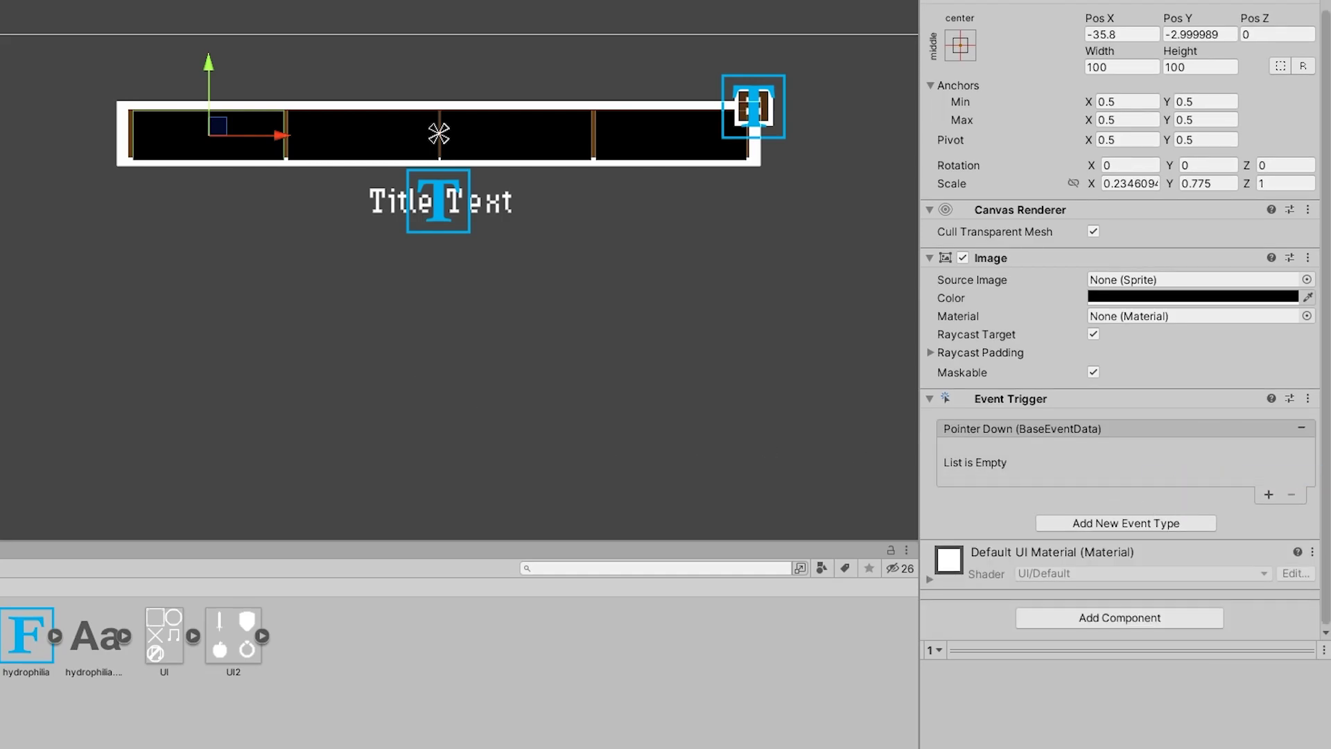
click(1268, 495)
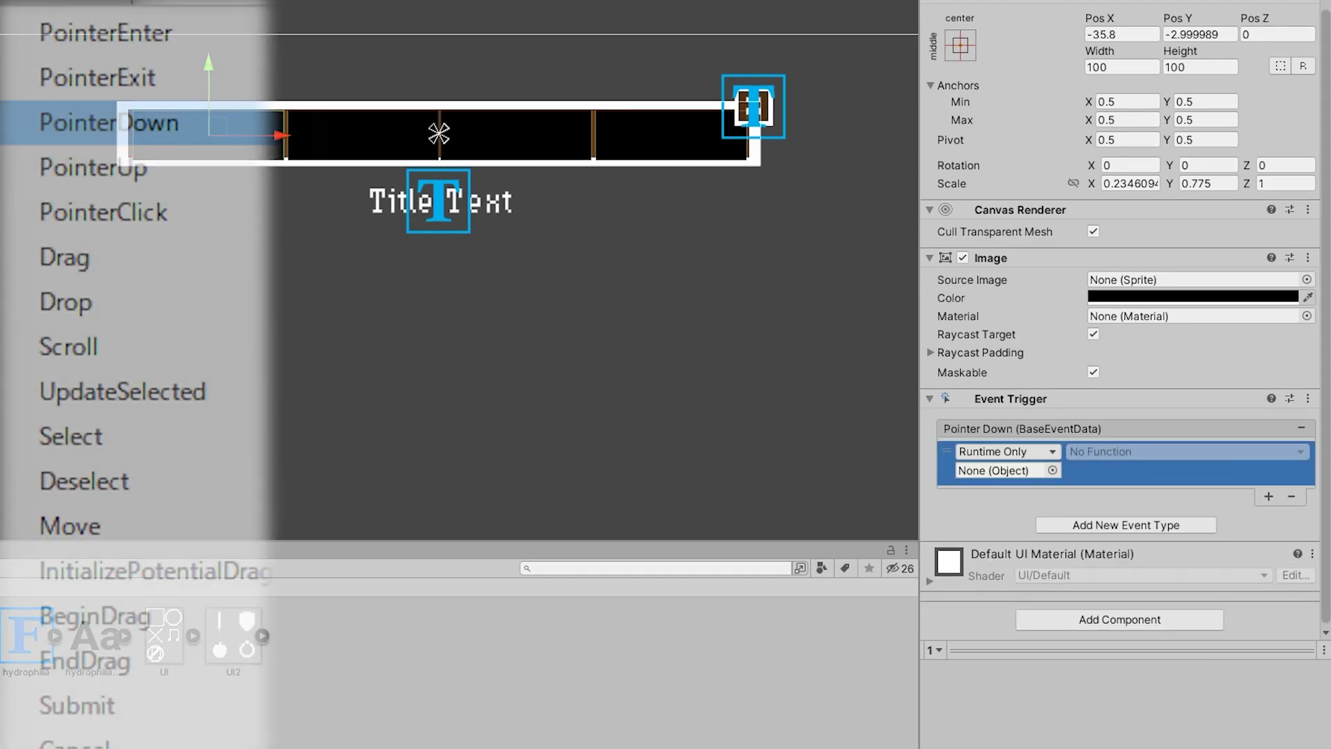
Make button 1's PointerDown entry call GameObject.SetActive on Tab1 with the value enabled, and test the button in Play mode.
drag(14, 203, 1008, 472)
click(1108, 454)
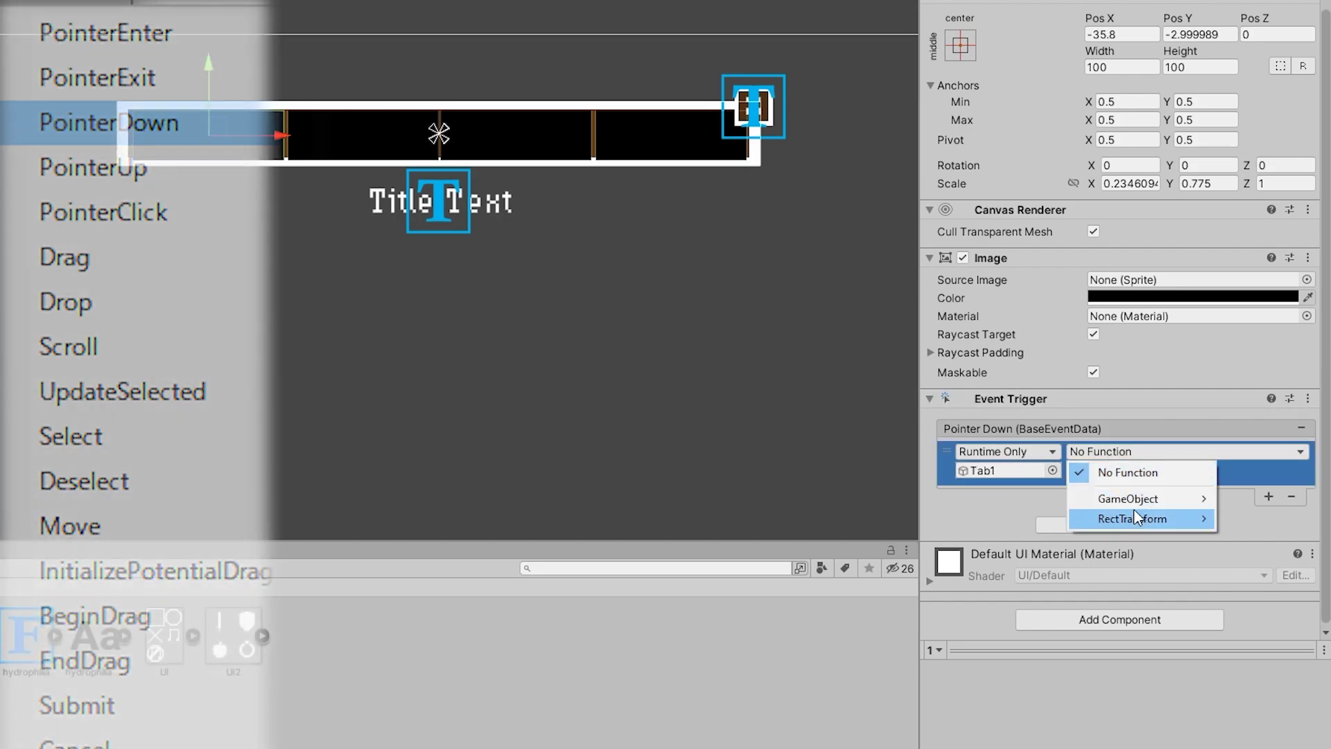
mouse_move(1137, 499)
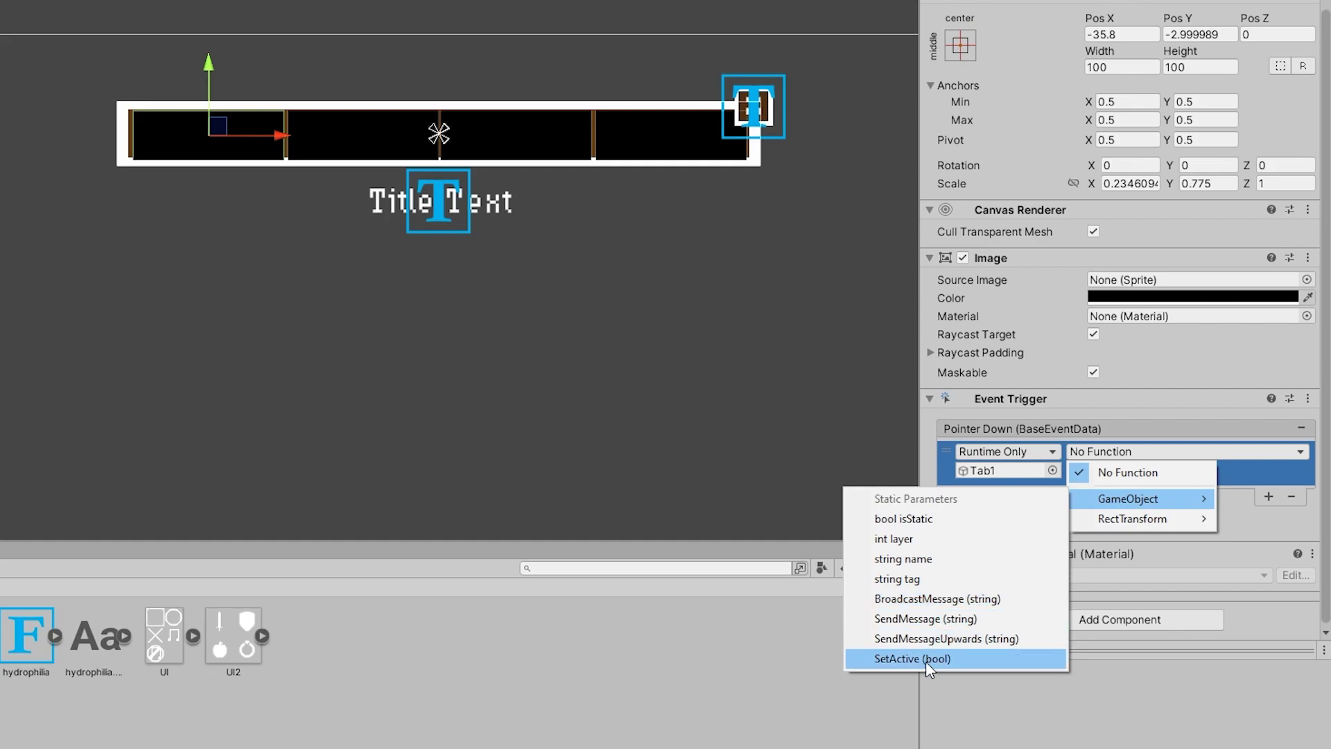
click(929, 659)
click(1073, 472)
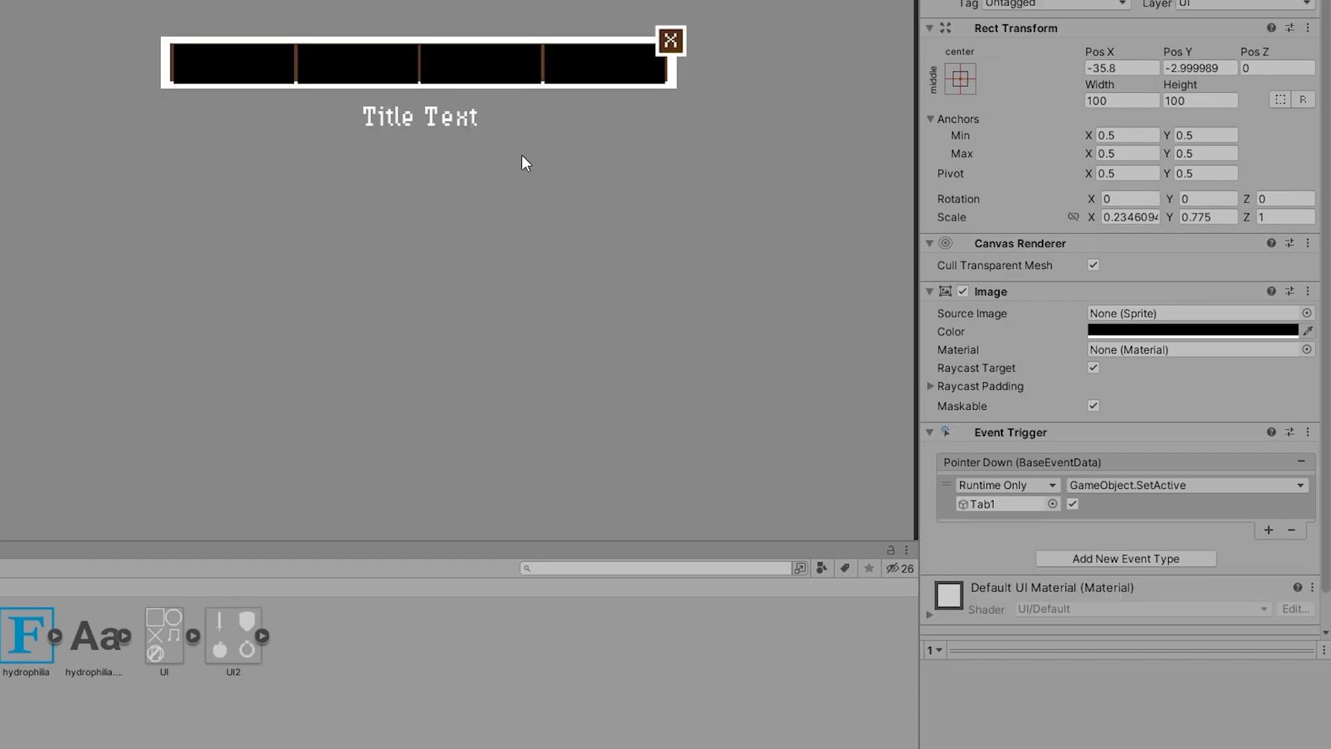
click(239, 75)
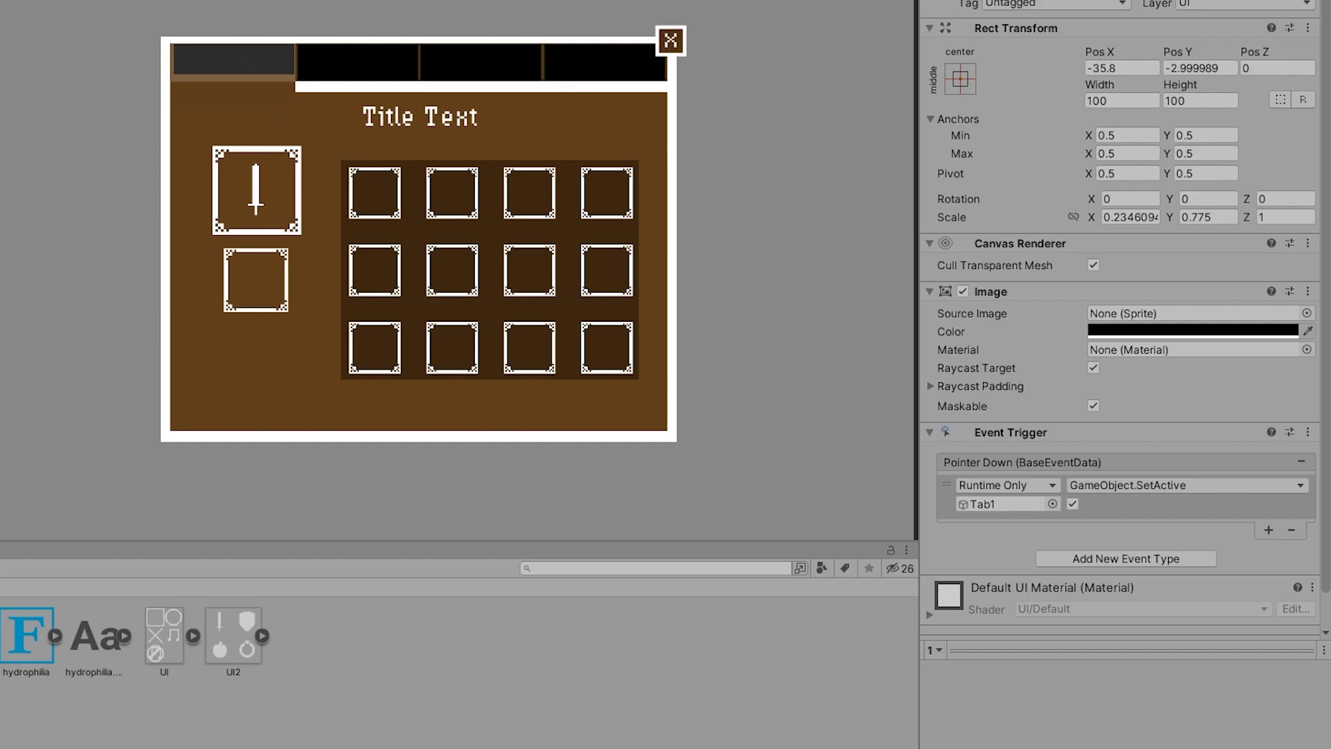
key(ctrl+p)
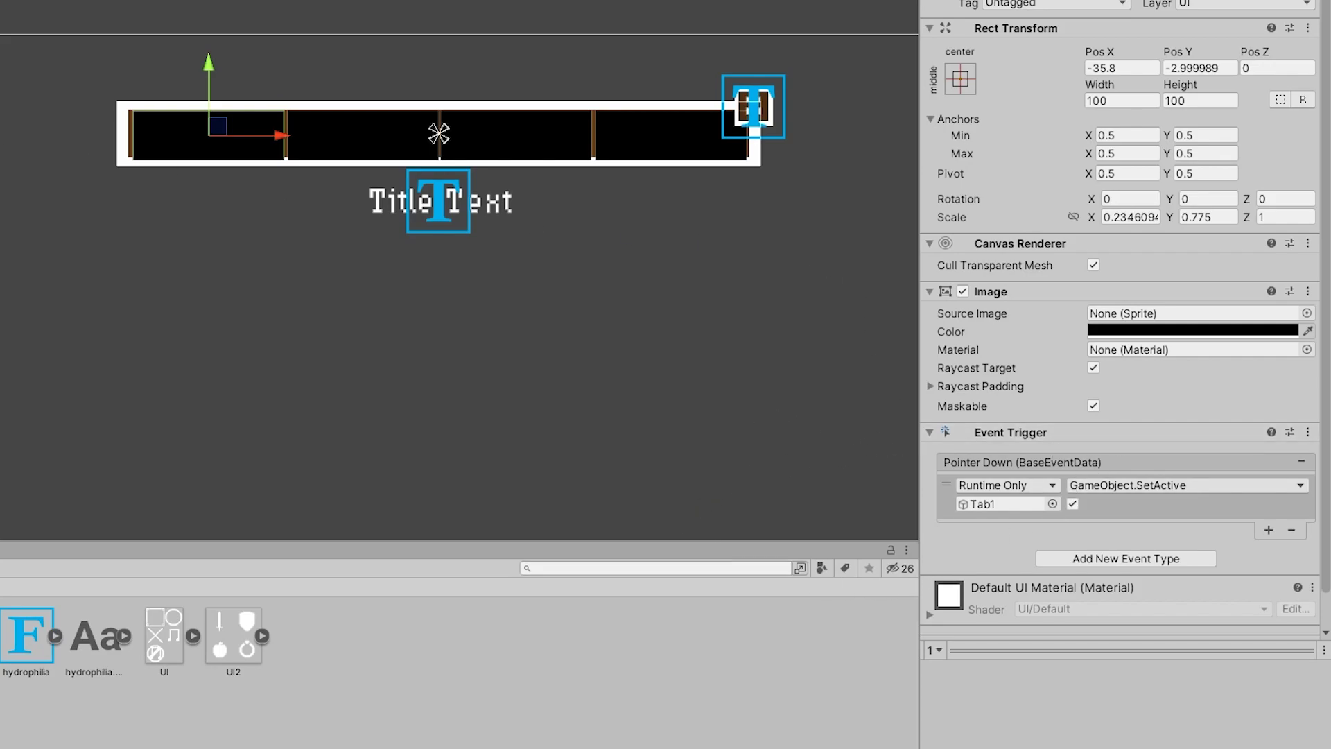
Create a new script named TabScript as a component on the Canvas.
click(439, 380)
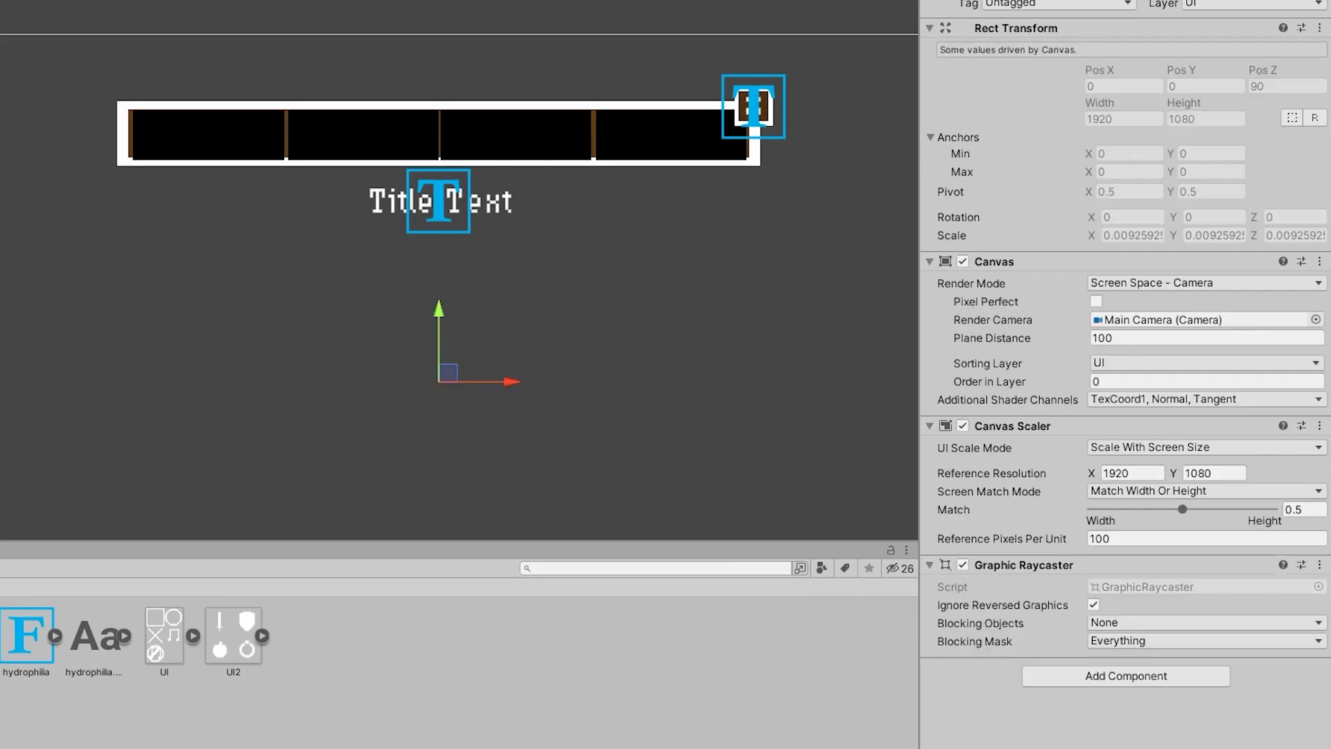
click(1076, 678)
text(TabScript)
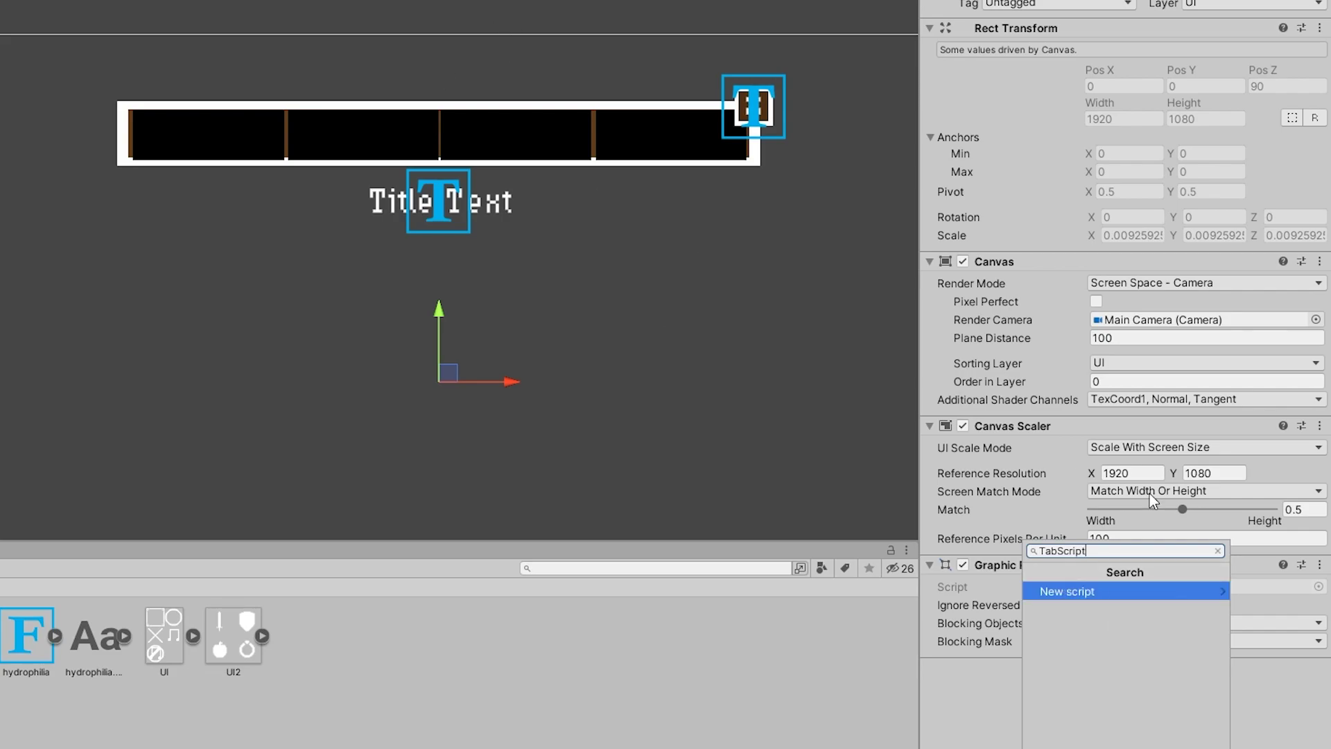
click(1109, 591)
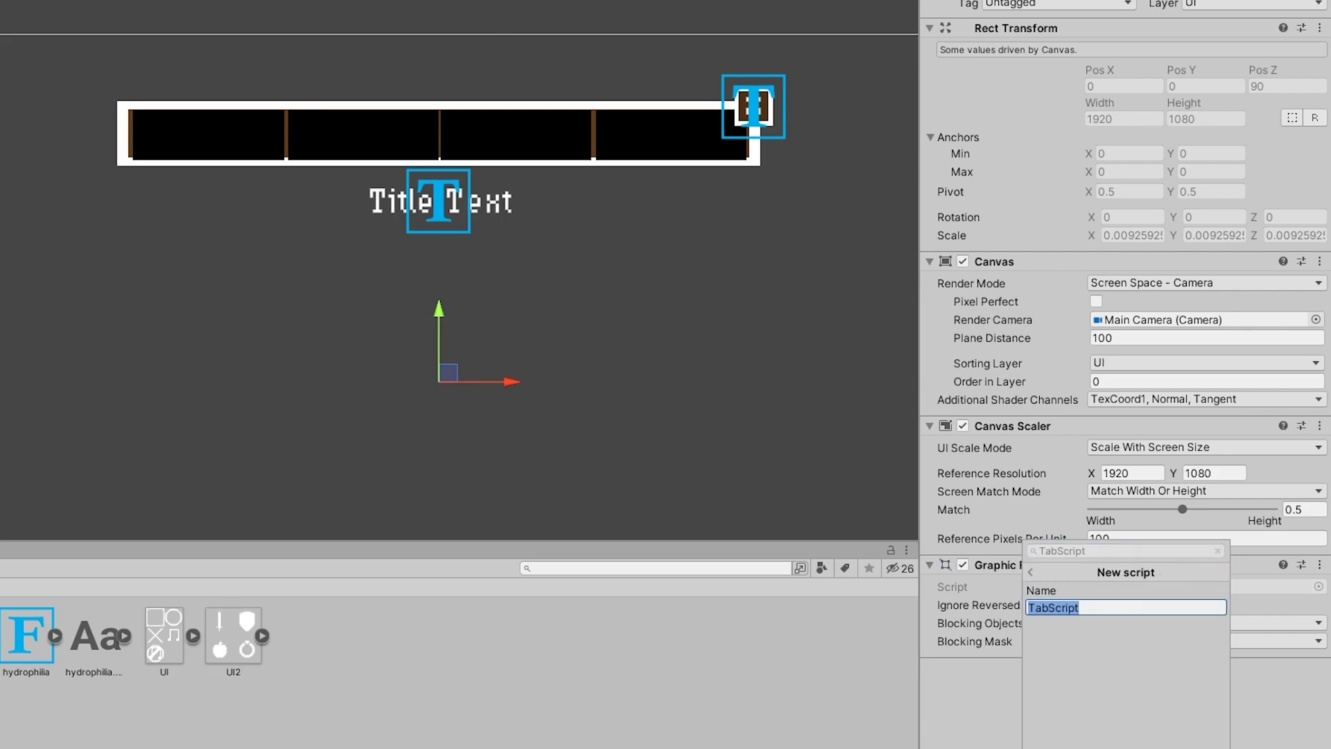
key(Return)
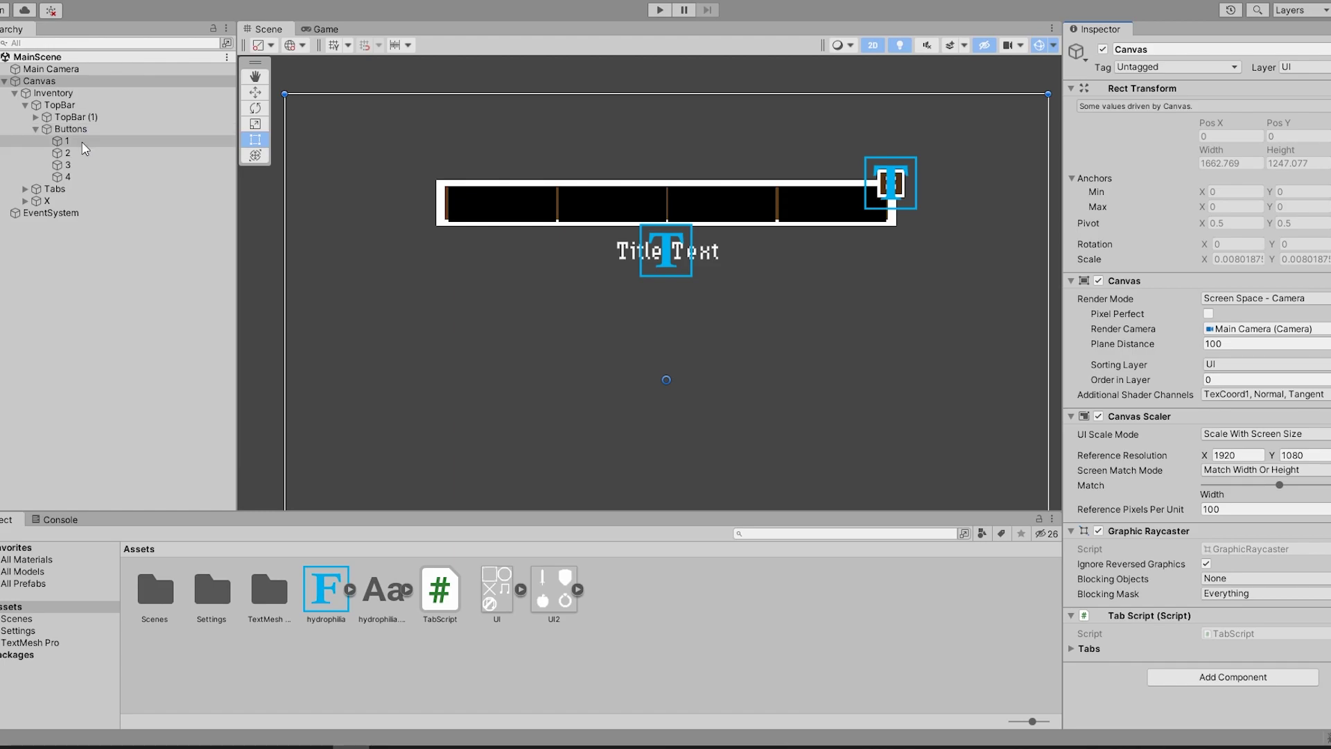
Assign the Canvas to button 1's PointerDown entry and make it call TabScript.TurnOnTabs with the value 0.
click(86, 143)
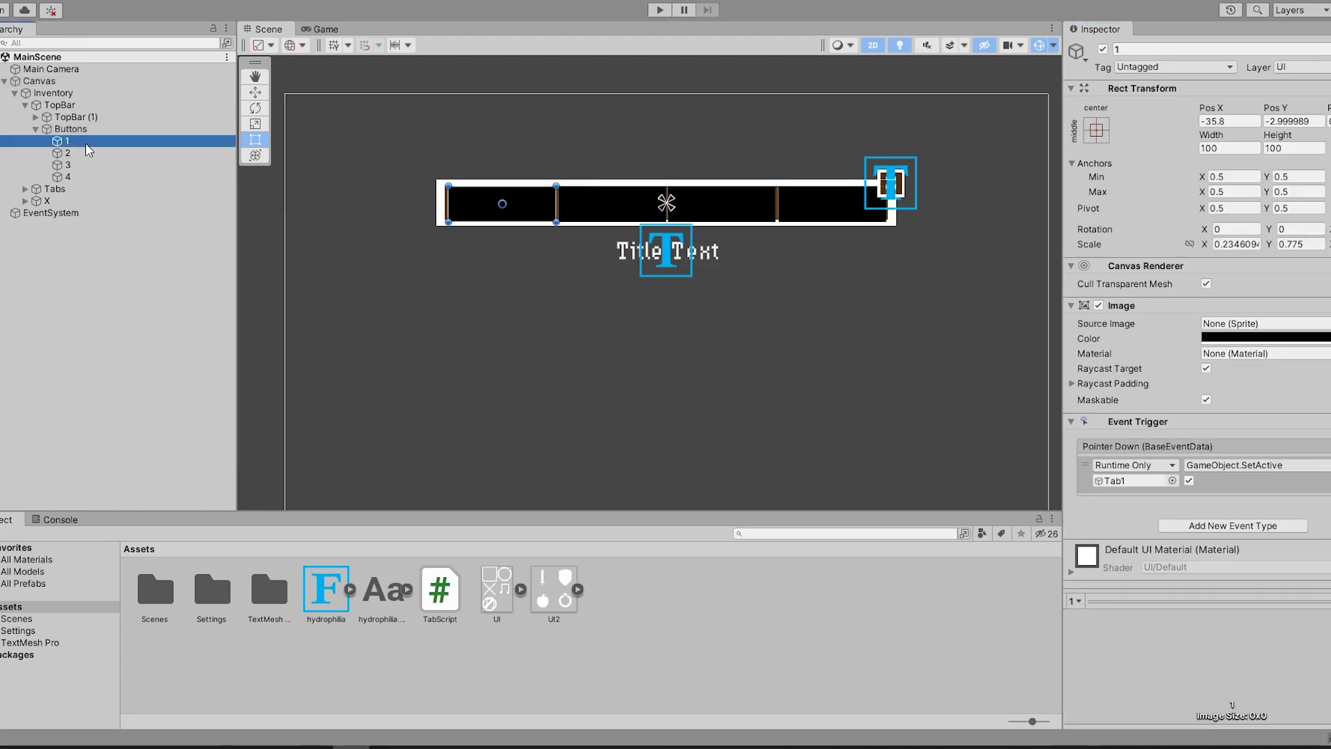
drag(89, 150, 1136, 481)
click(1201, 466)
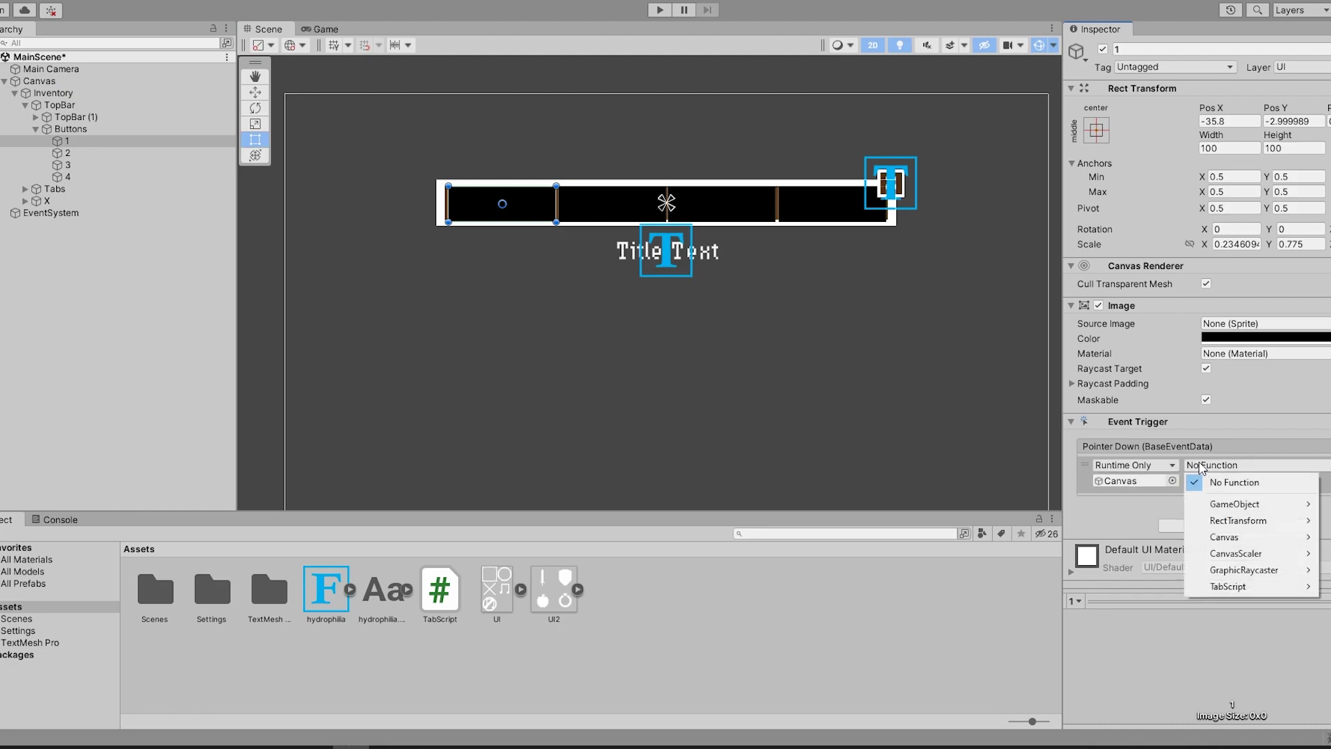
mouse_move(1255, 588)
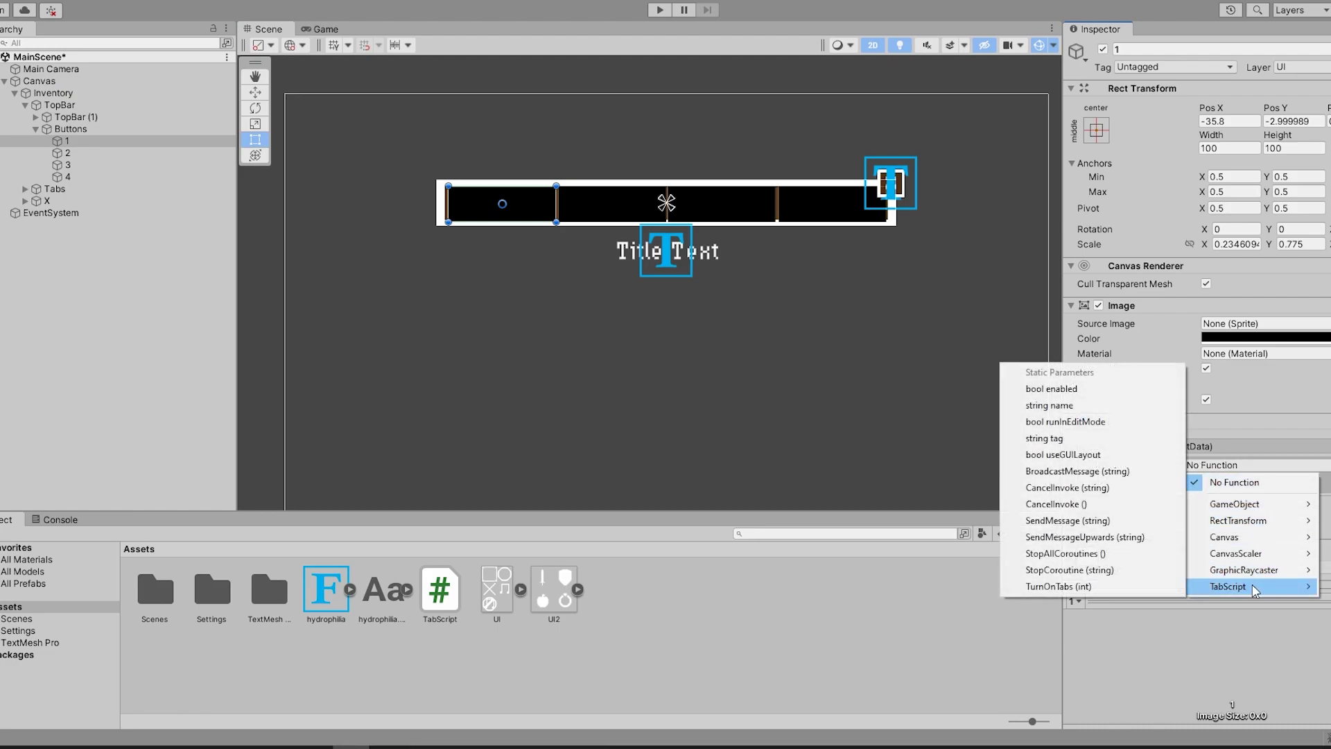
click(1081, 586)
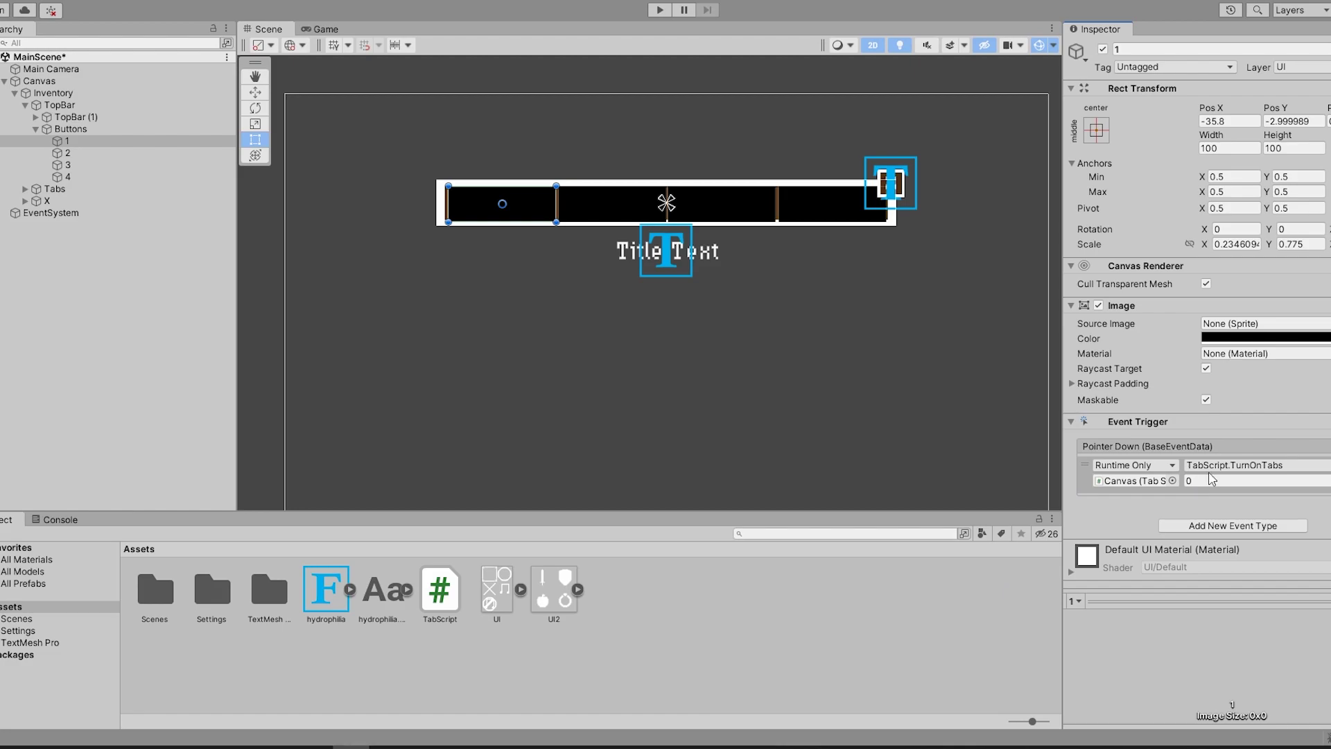
click(1215, 478)
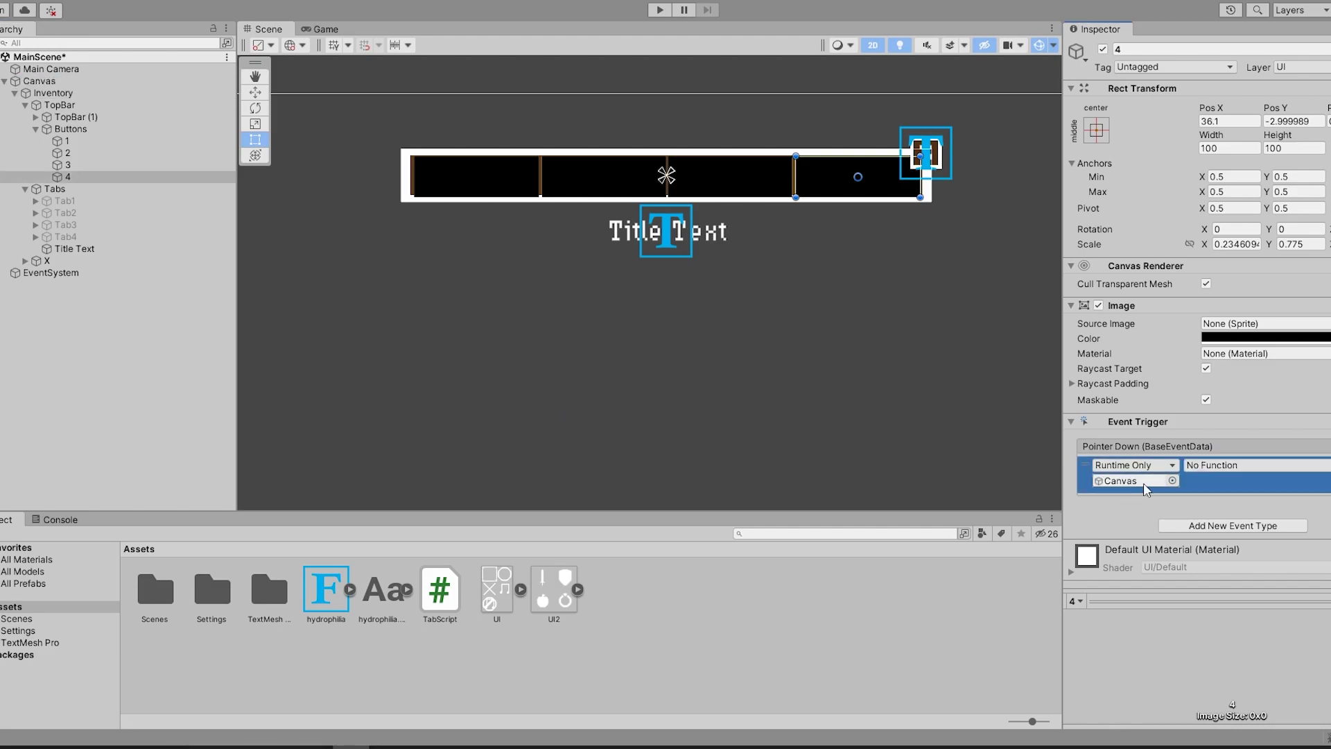
Set button 4's PointerDown event to call TabScript's TurnOnTabs function.
click(1255, 464)
click(1040, 671)
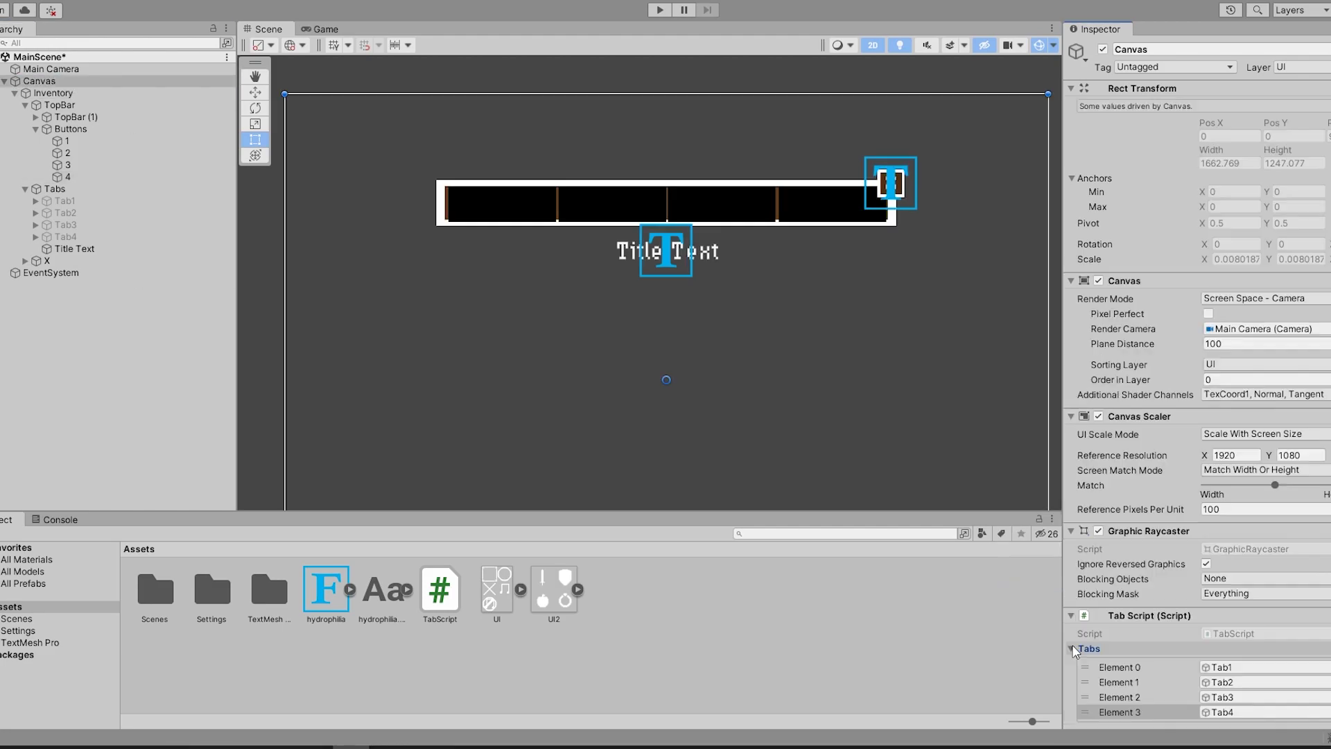
scroll(1237, 626, down, 2)
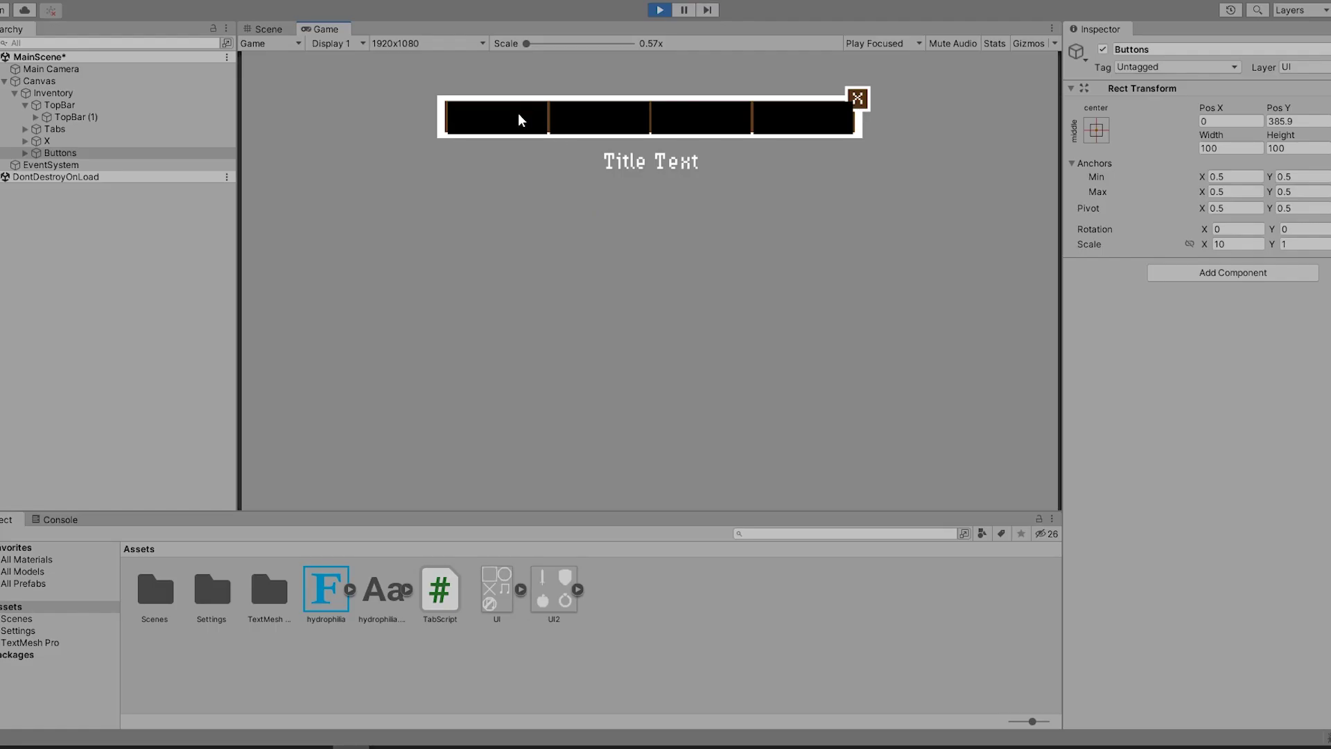
Test switching between the first three inventory tabs in Play mode using the top bar buttons.
click(521, 120)
click(582, 119)
click(681, 122)
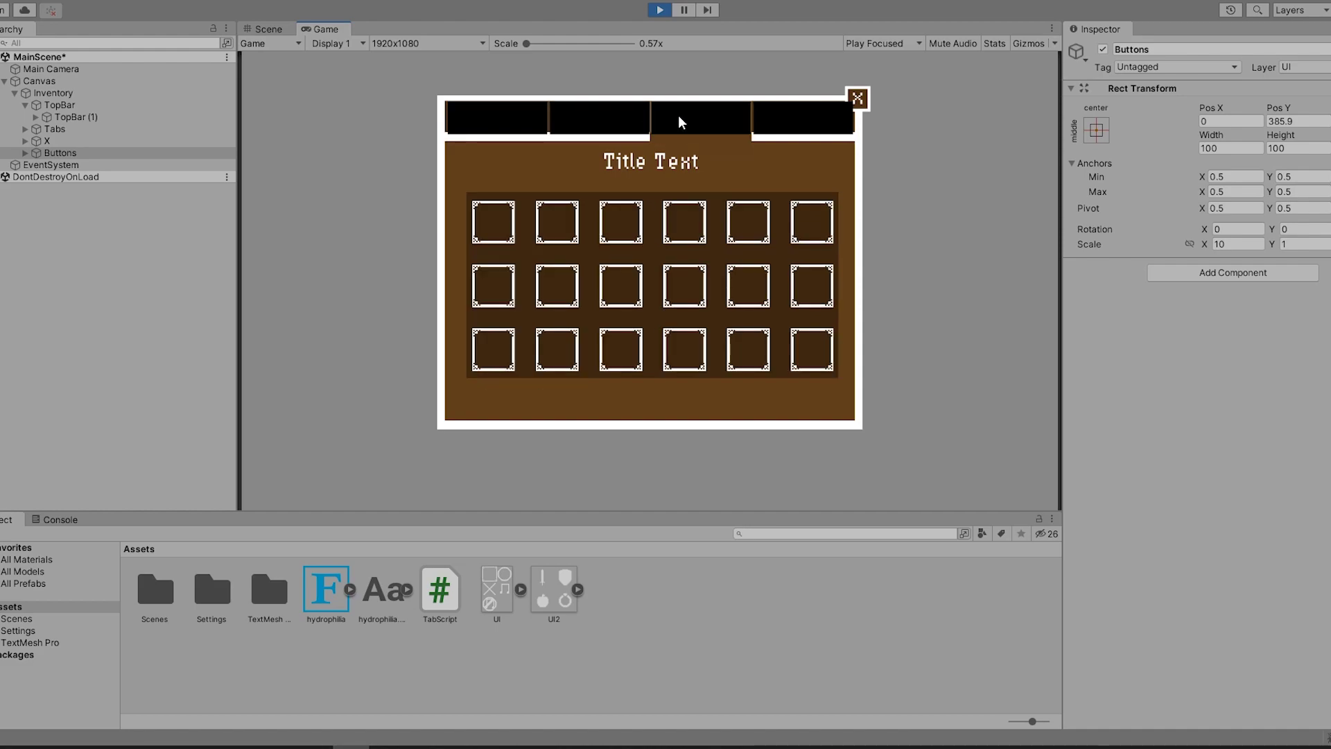
Keep testing the four black top bar buttons in Play mode, switching back and forth between the inventory tabs.
click(762, 125)
click(515, 121)
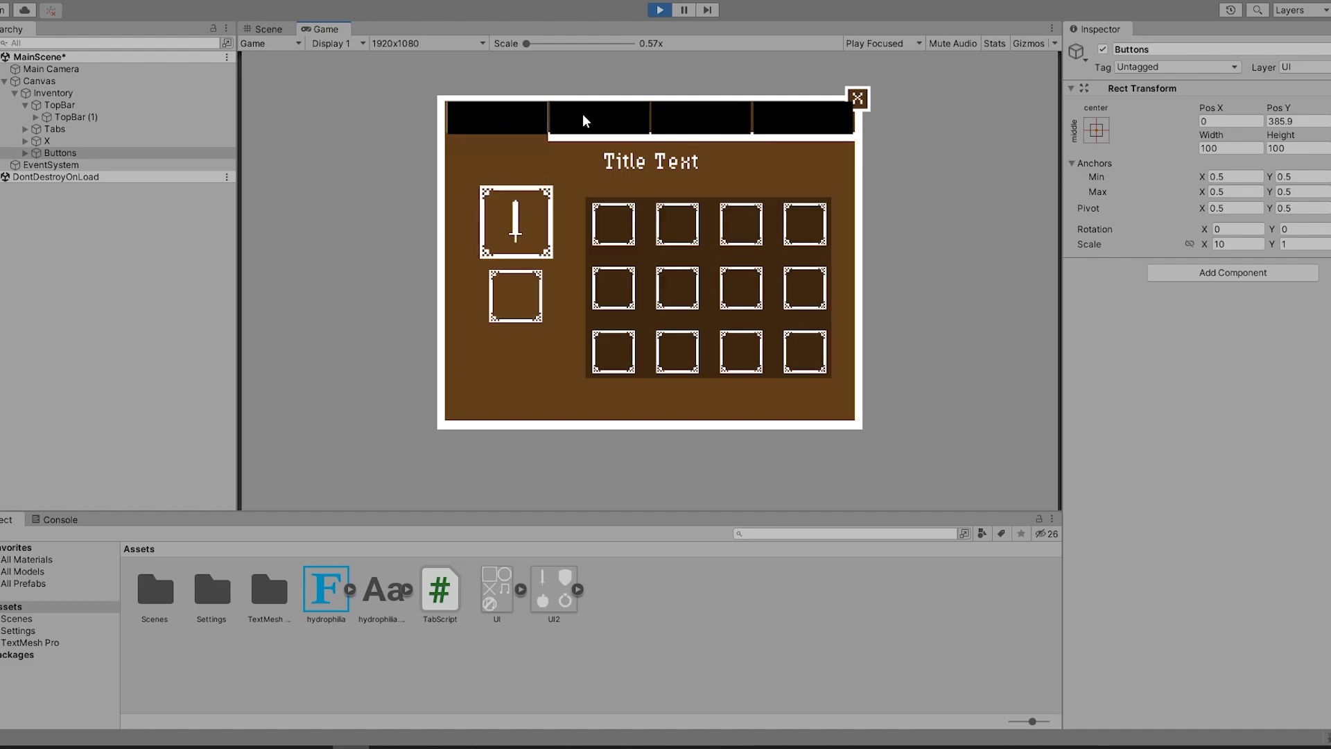
click(591, 122)
click(684, 133)
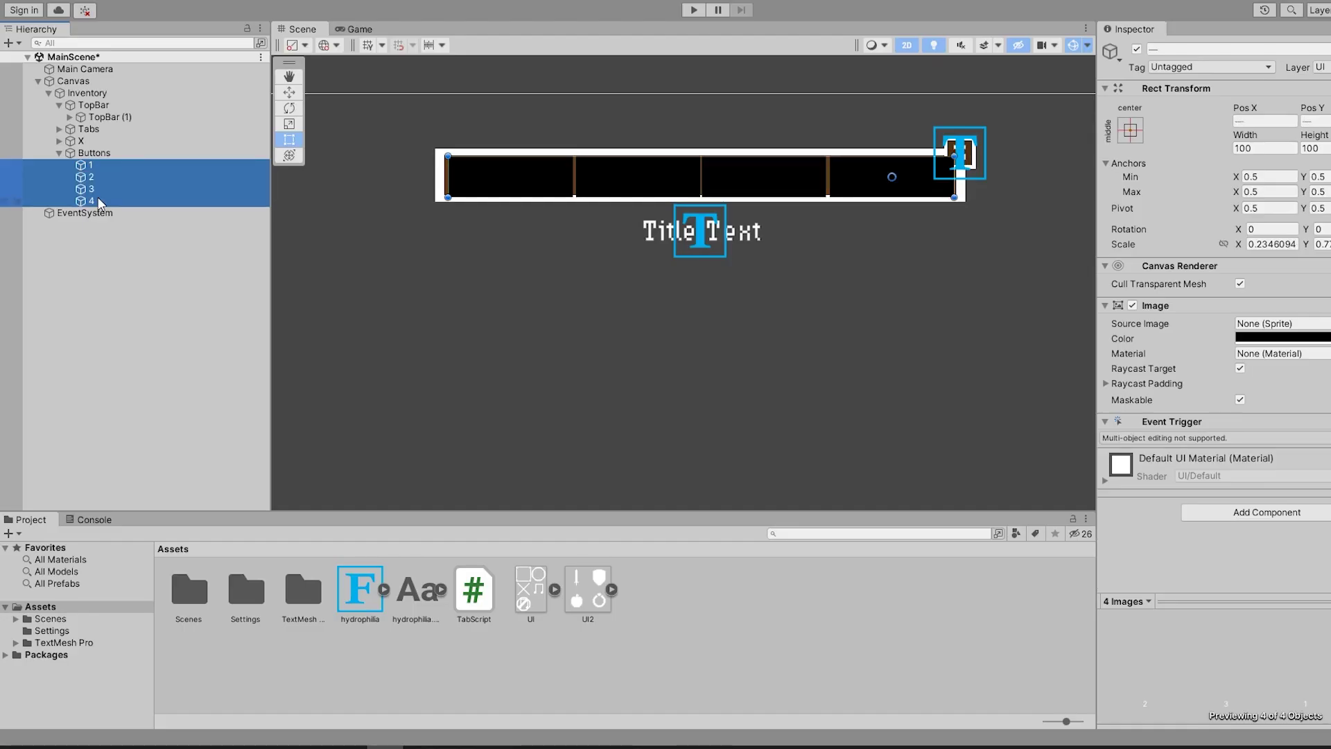
Make the images of buttons 1 to 4 fully transparent by lowering their colour's alpha to 0.
click(1281, 337)
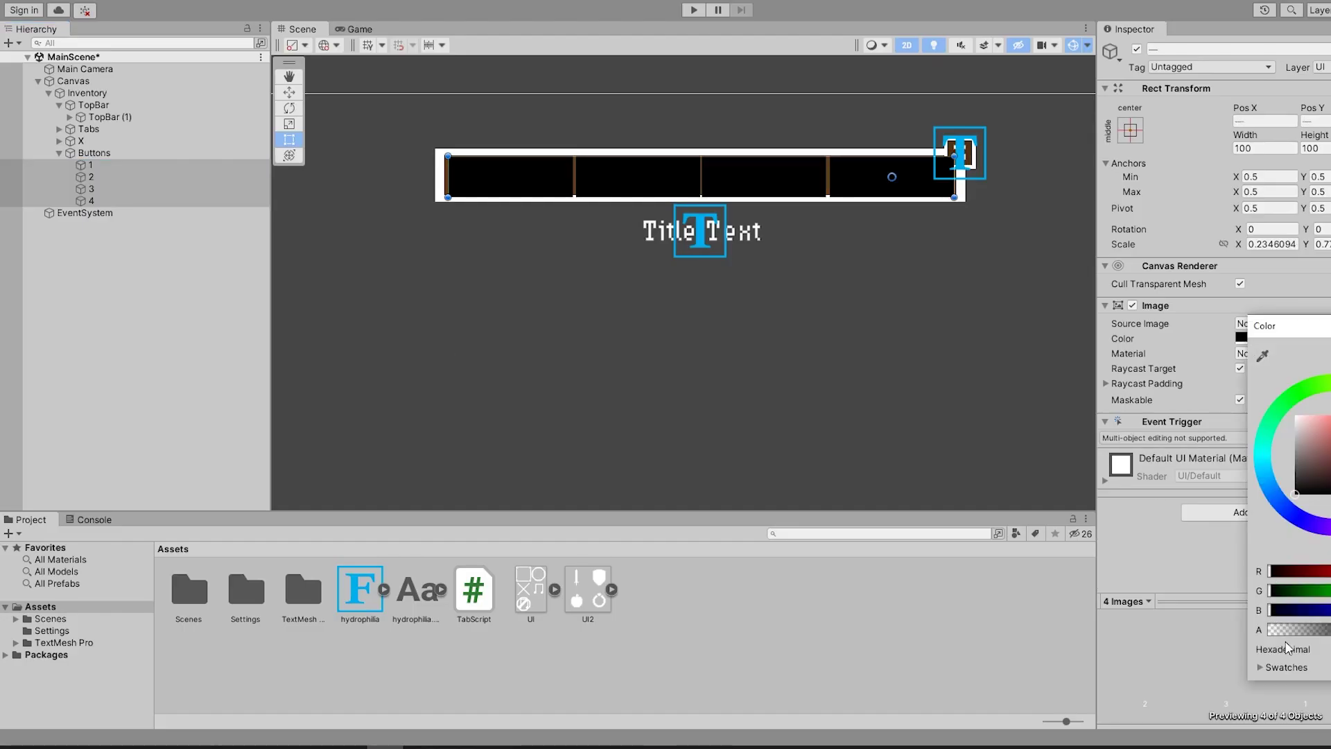
drag(1318, 629, 1263, 629)
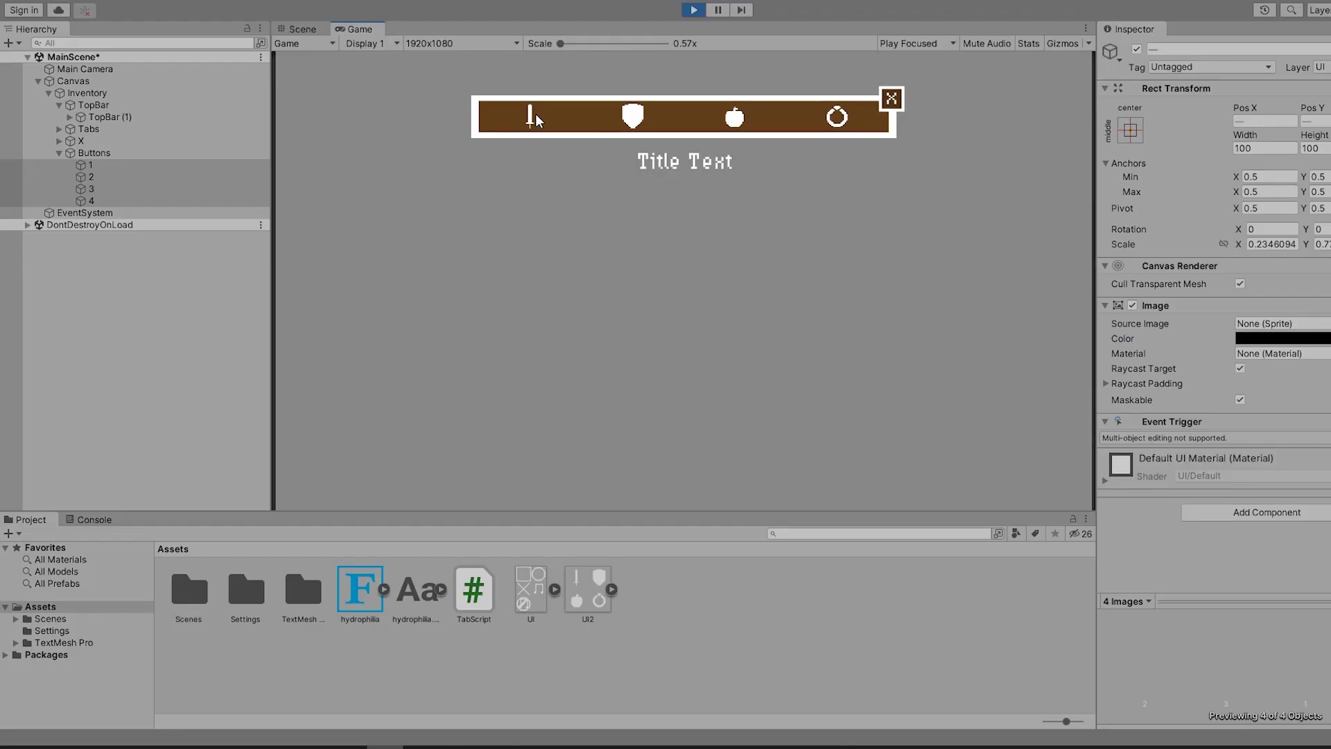
Test in Play mode that the transparent buttons over the sword, shield, apple and ring icons switch the inventory tabs.
click(537, 119)
click(655, 129)
click(738, 125)
click(817, 125)
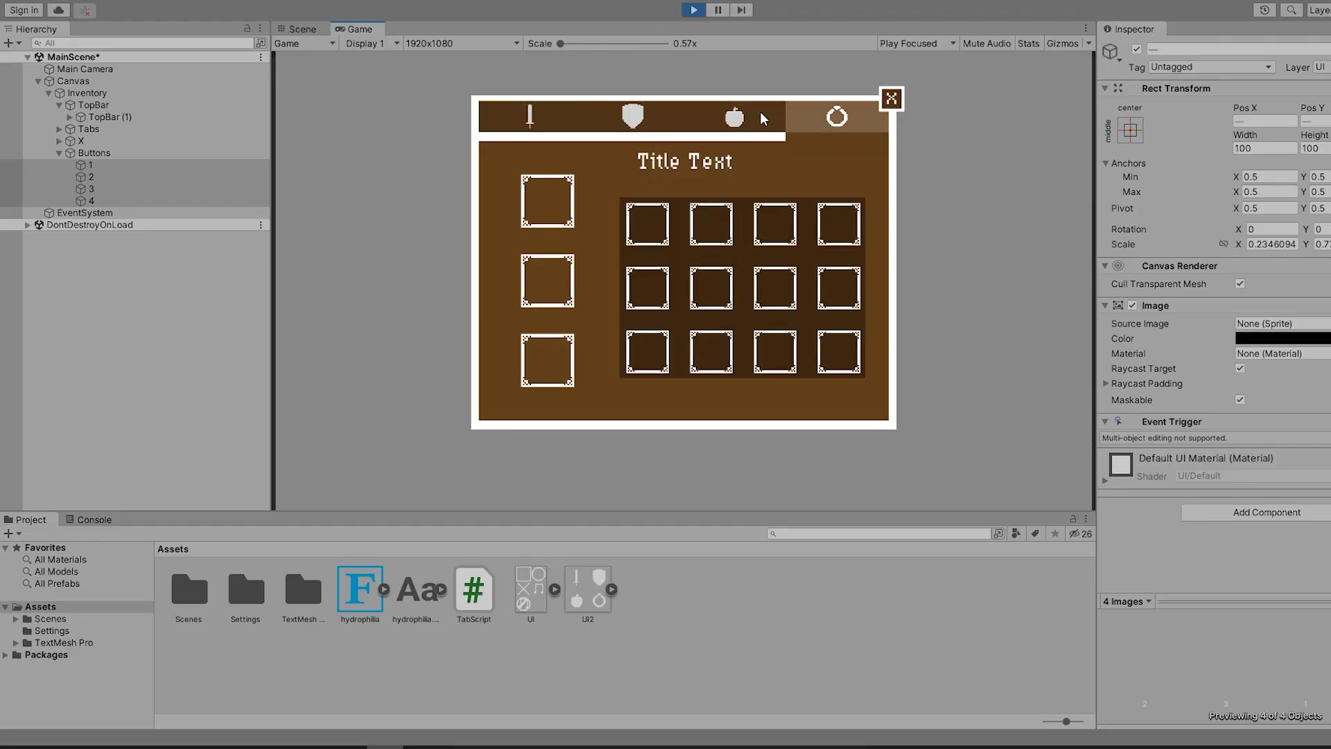
click(762, 119)
click(632, 118)
click(548, 119)
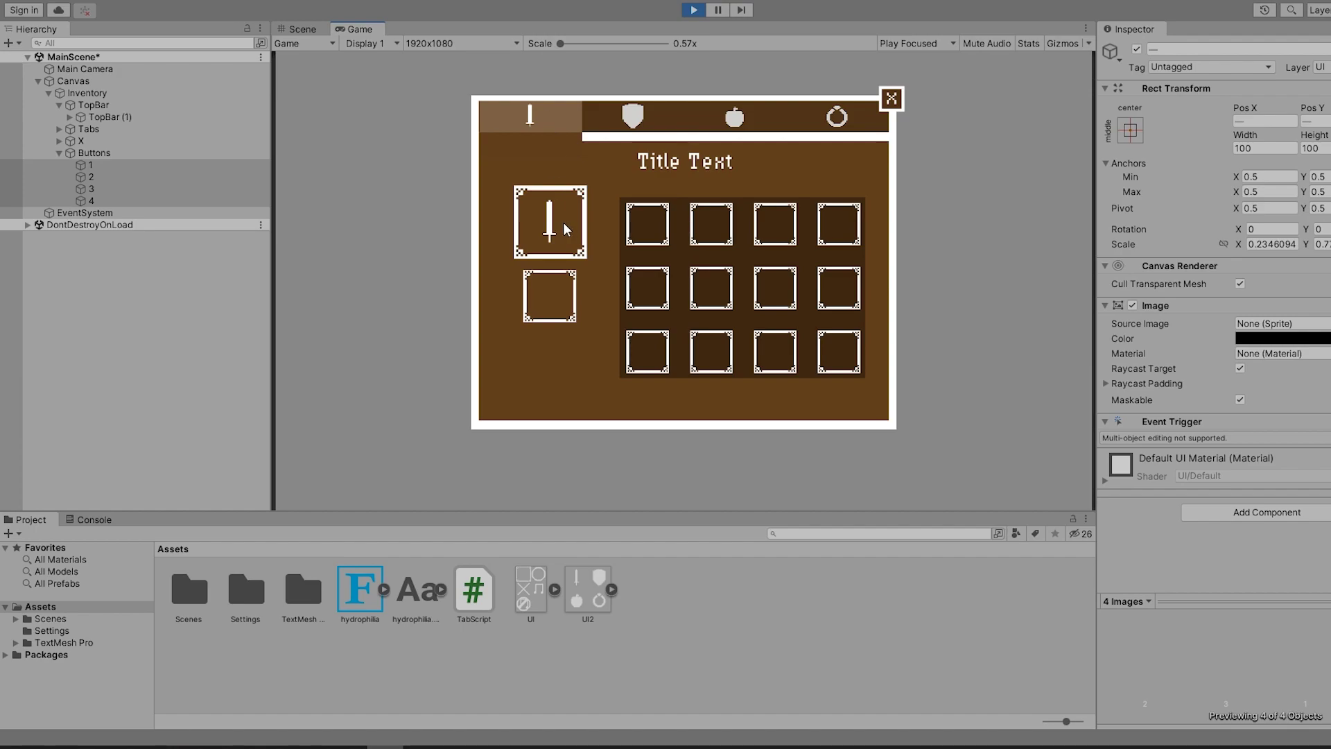
click(836, 132)
click(766, 118)
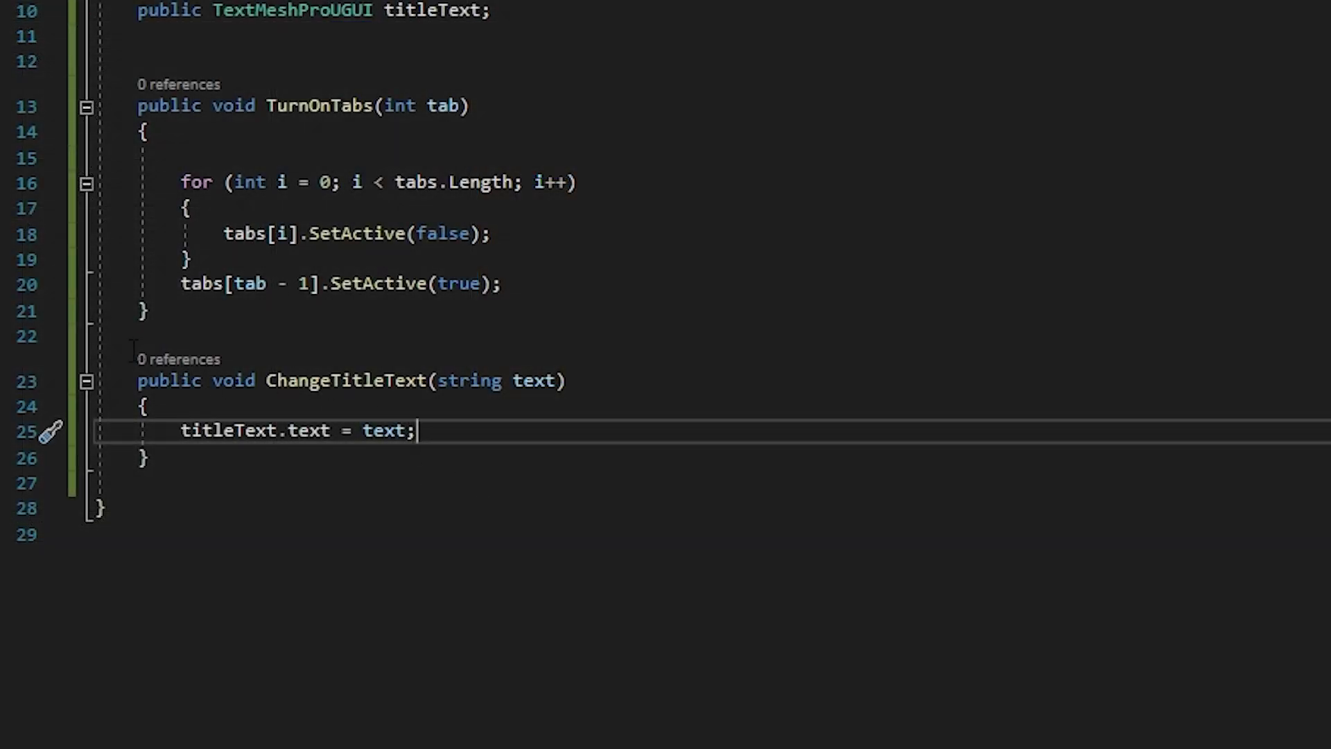
Make button 2's second PointerDown entry on the Canvas call TabScript.ChangeTitleText with the text "Armor".
drag(134, 350, 173, 431)
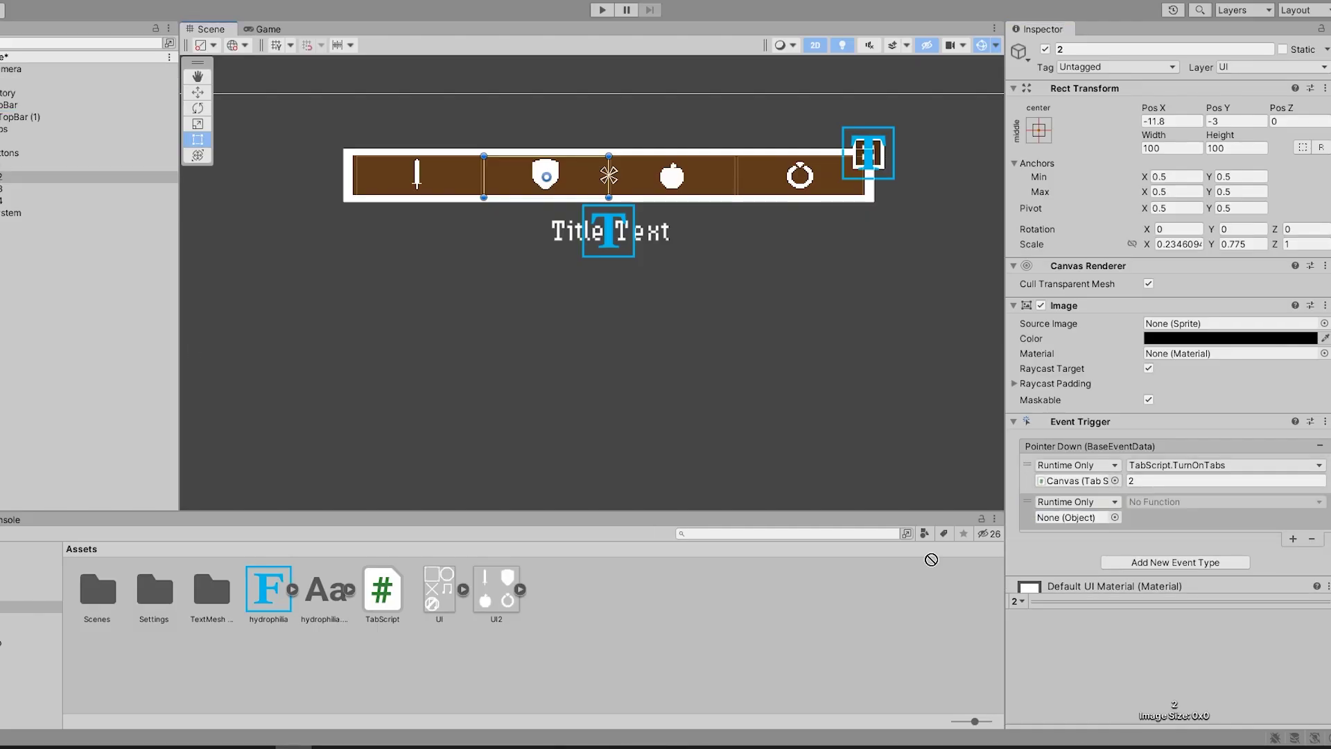
click(1155, 449)
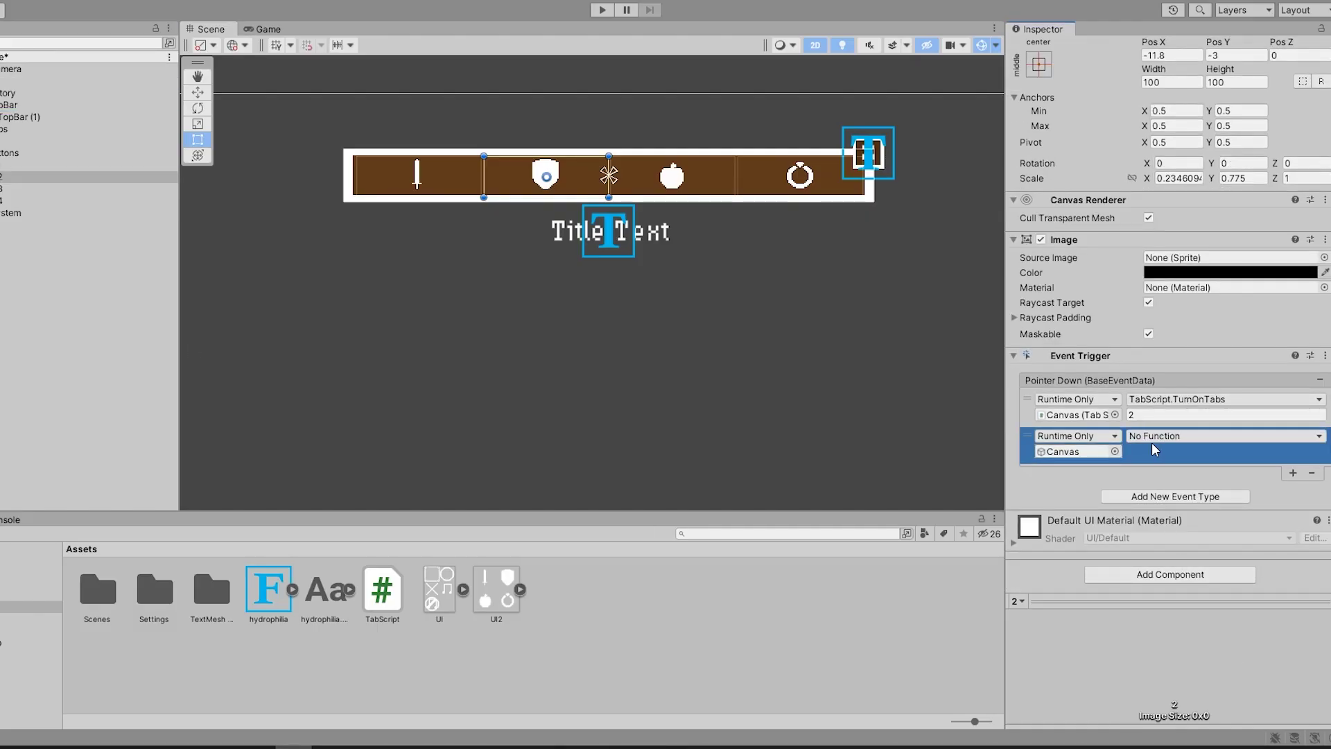
click(1165, 435)
mouse_move(1165, 551)
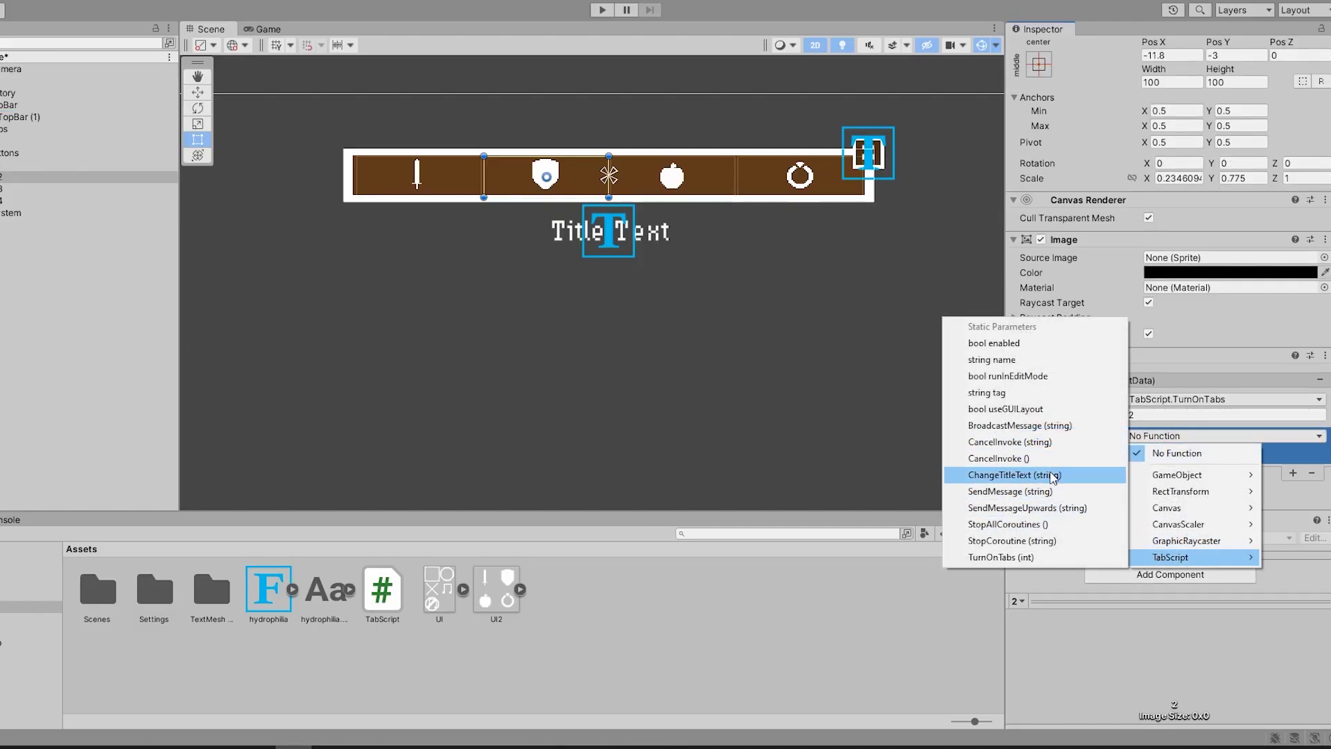
click(1033, 471)
click(1172, 451)
text(Armor)
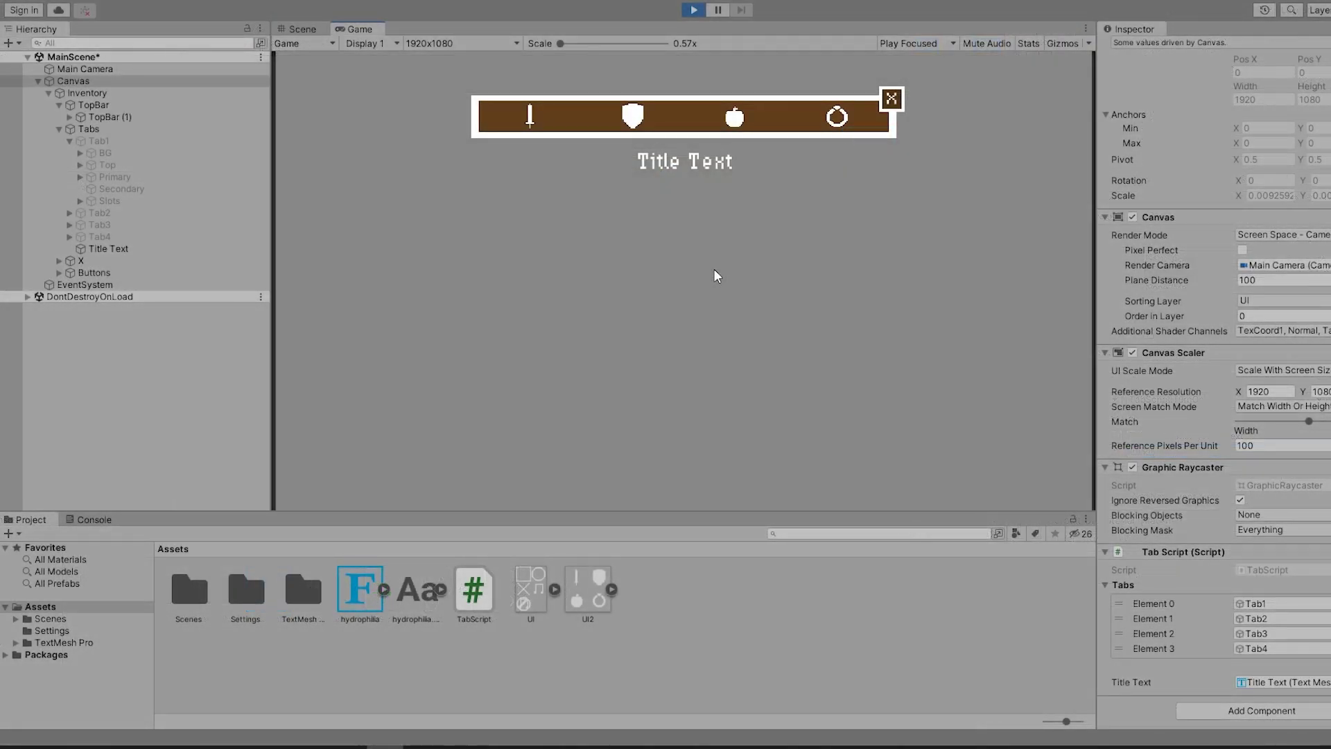
Check in Play mode how the title text changes when switching through all four inventory tabs.
click(532, 119)
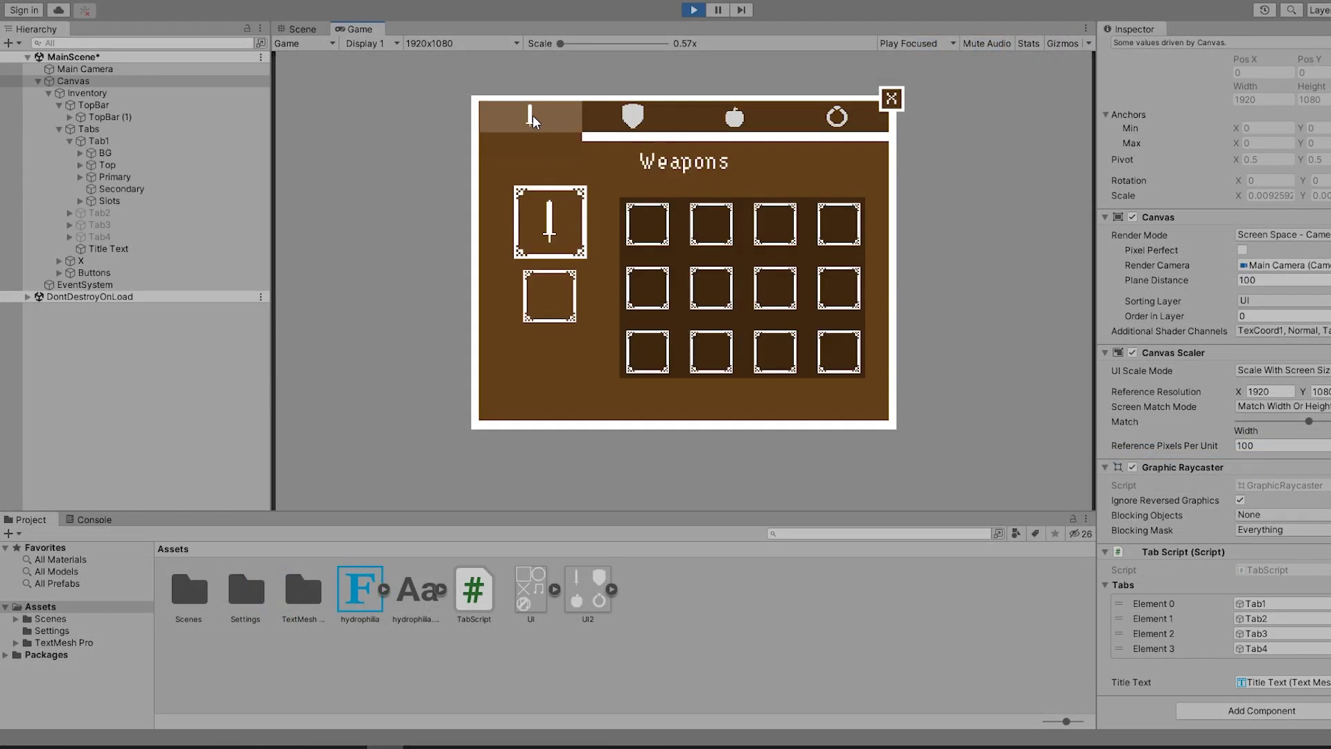
click(645, 120)
click(744, 123)
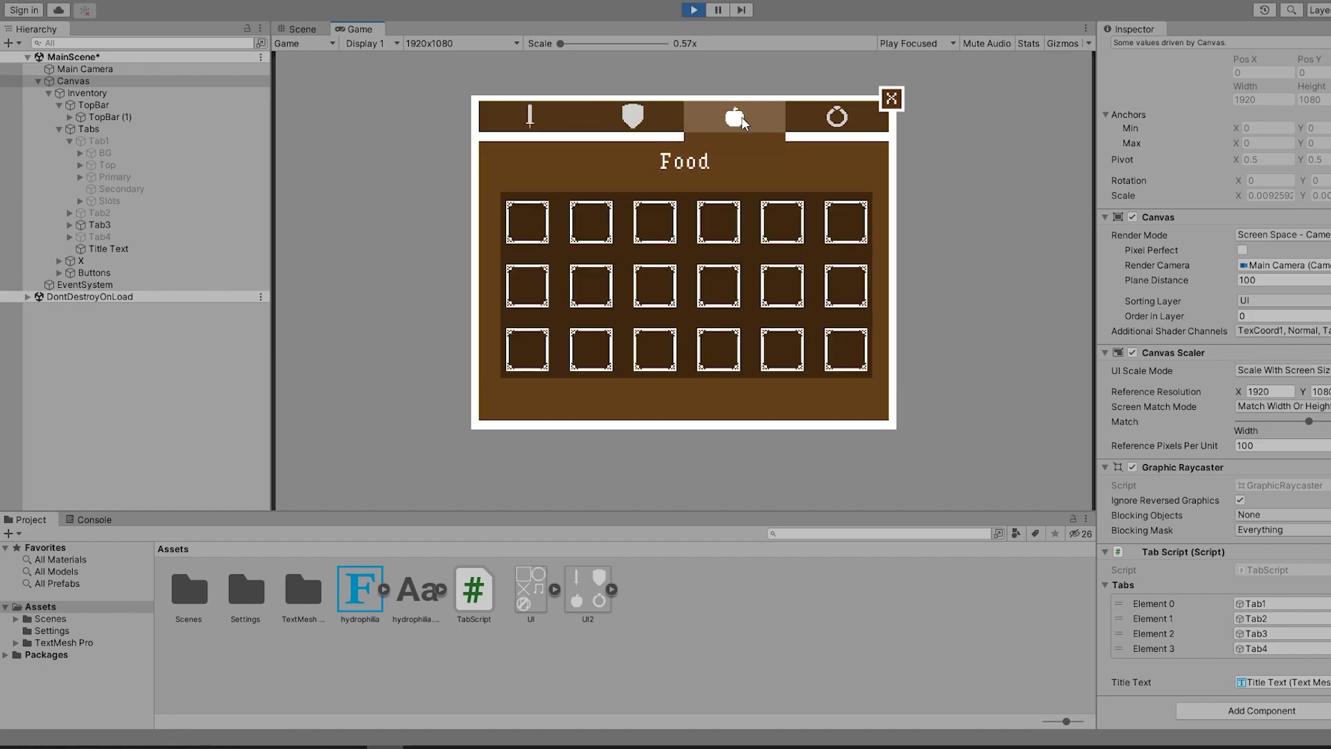
click(826, 121)
click(827, 122)
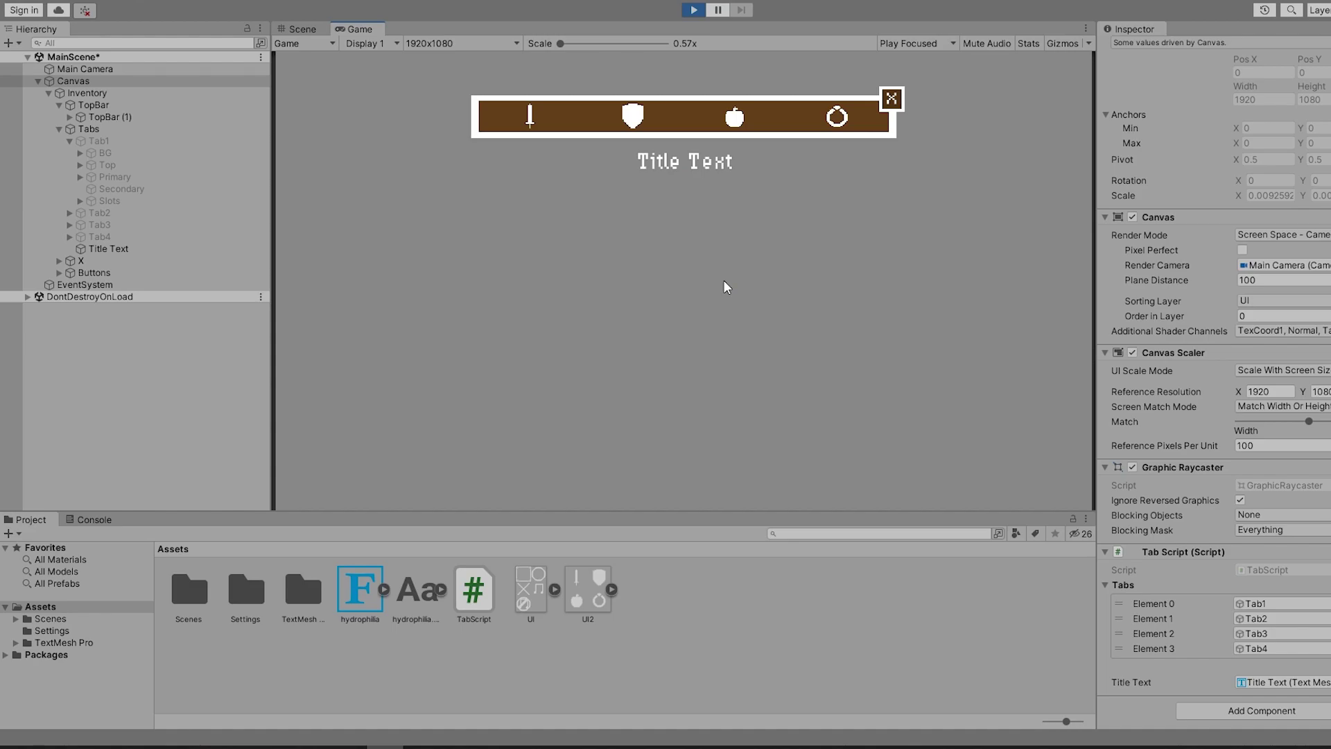
Exit Play mode and set the Title Text object's text to "Weapons".
key(ctrl+p)
click(109, 248)
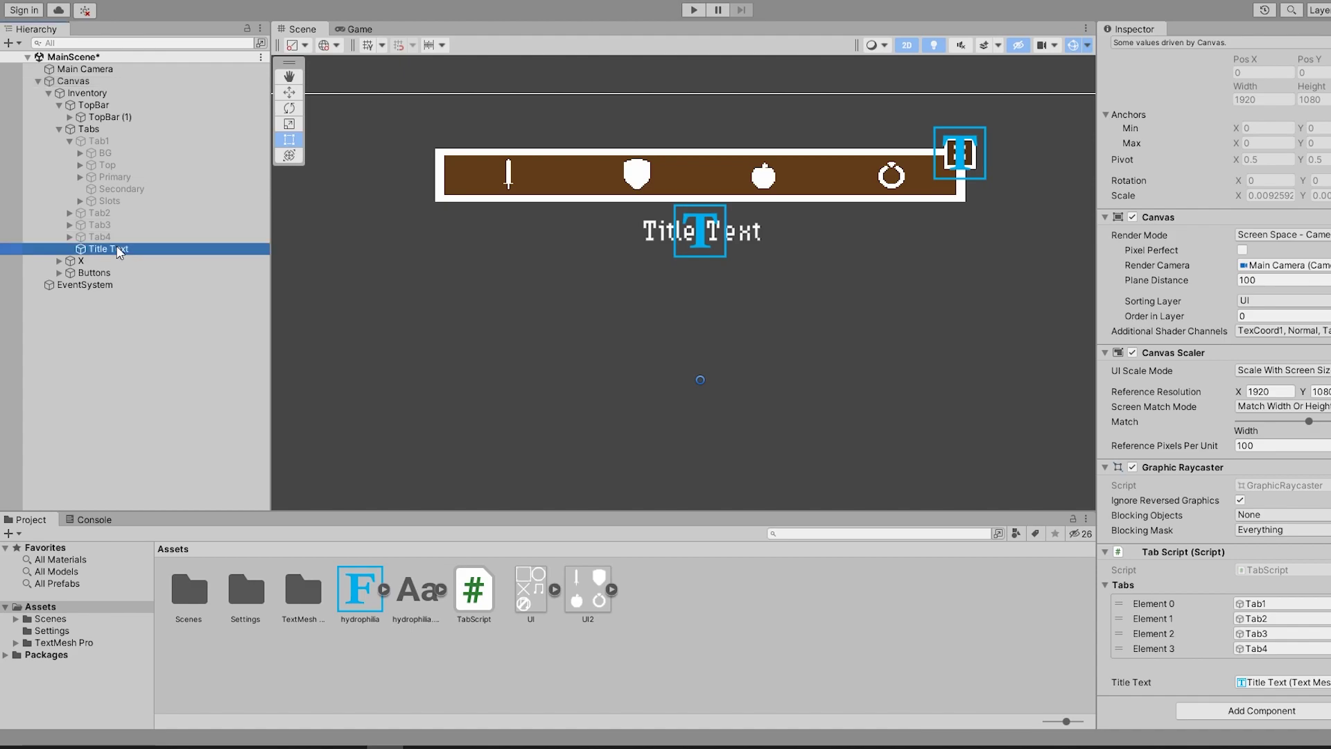
click(1179, 303)
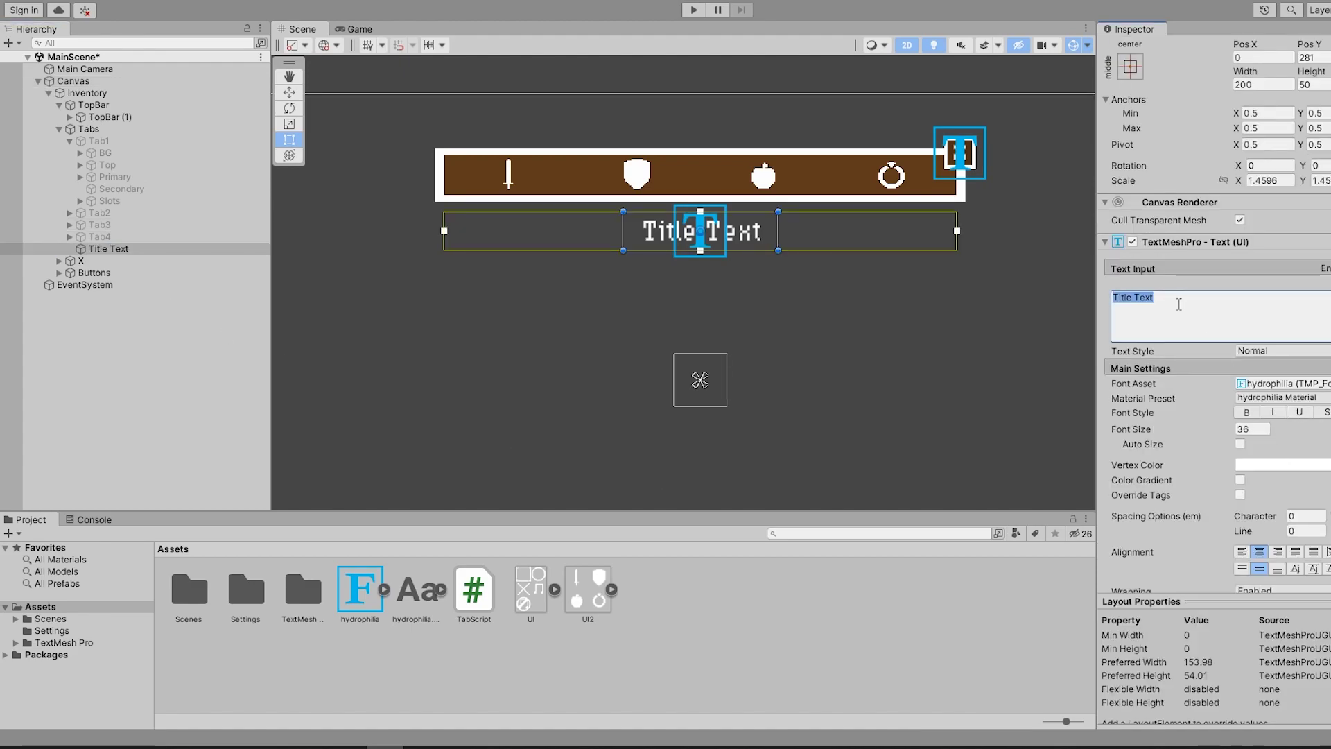
text(Weapons)
key(Return)
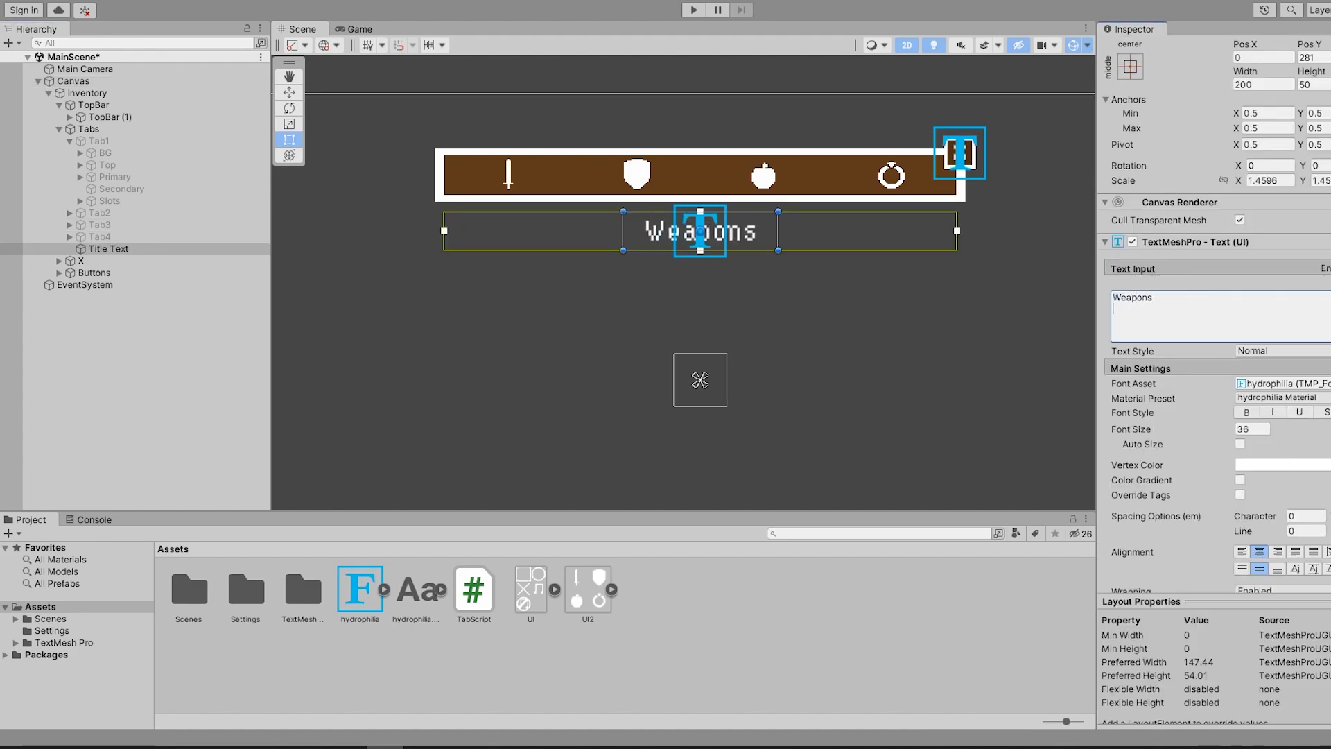
Activate the Tab1 object in the scene.
click(98, 141)
click(1138, 50)
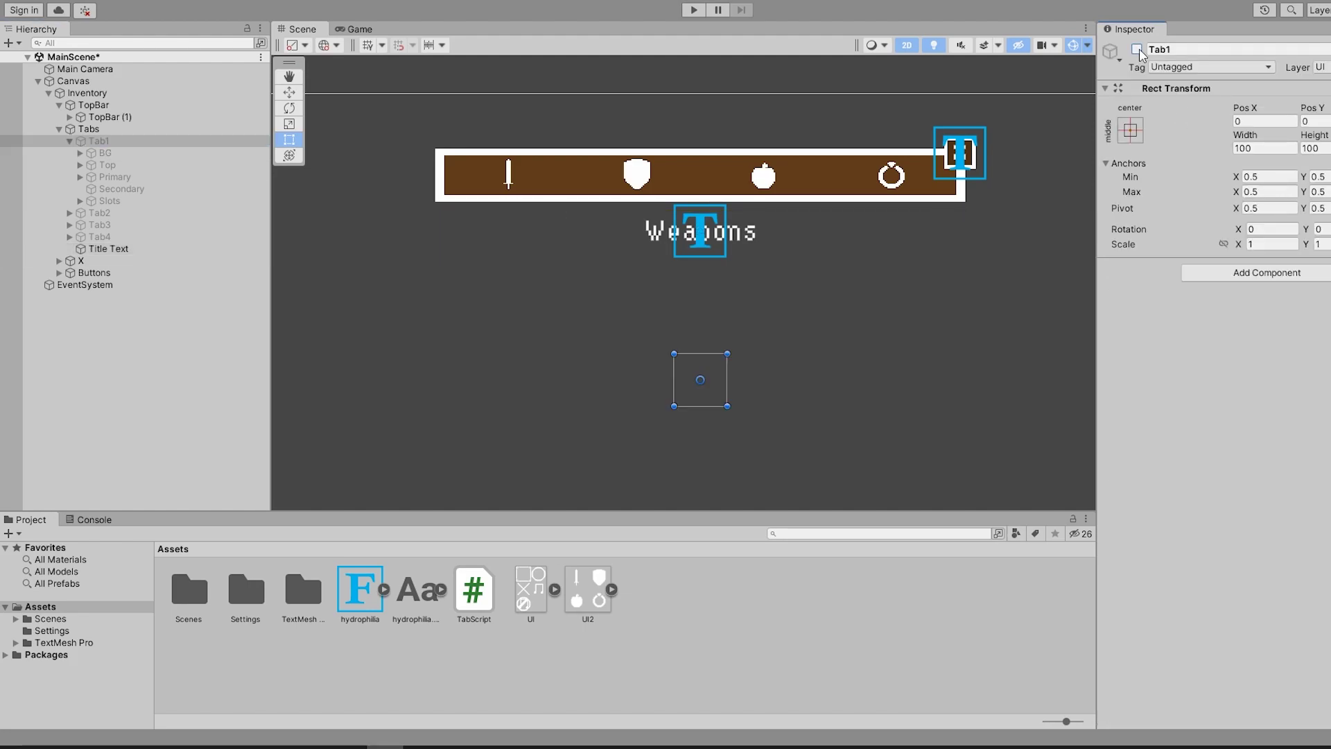
click(1138, 50)
Test the default tab, tab switching and titles in Play mode across all four inventory tabs, and stop playing.
key(ctrl+p)
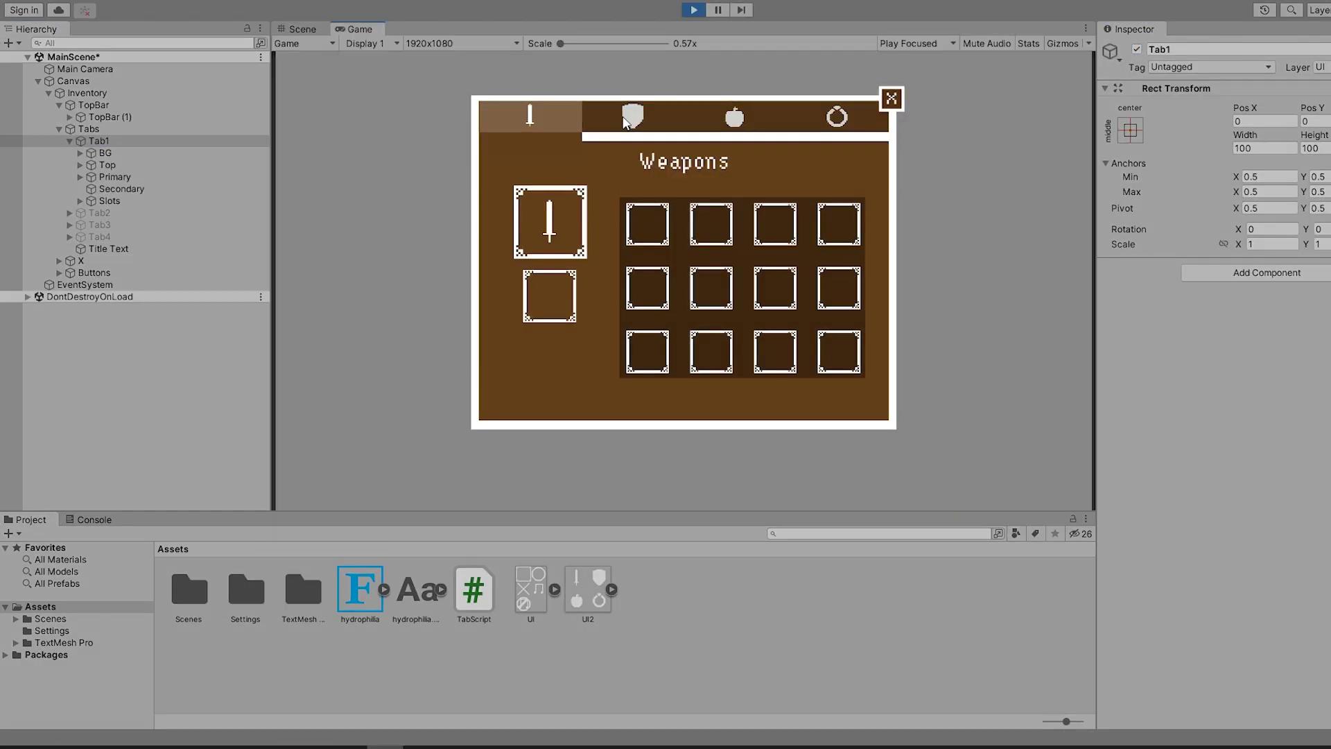
click(630, 118)
click(531, 116)
click(631, 118)
click(735, 118)
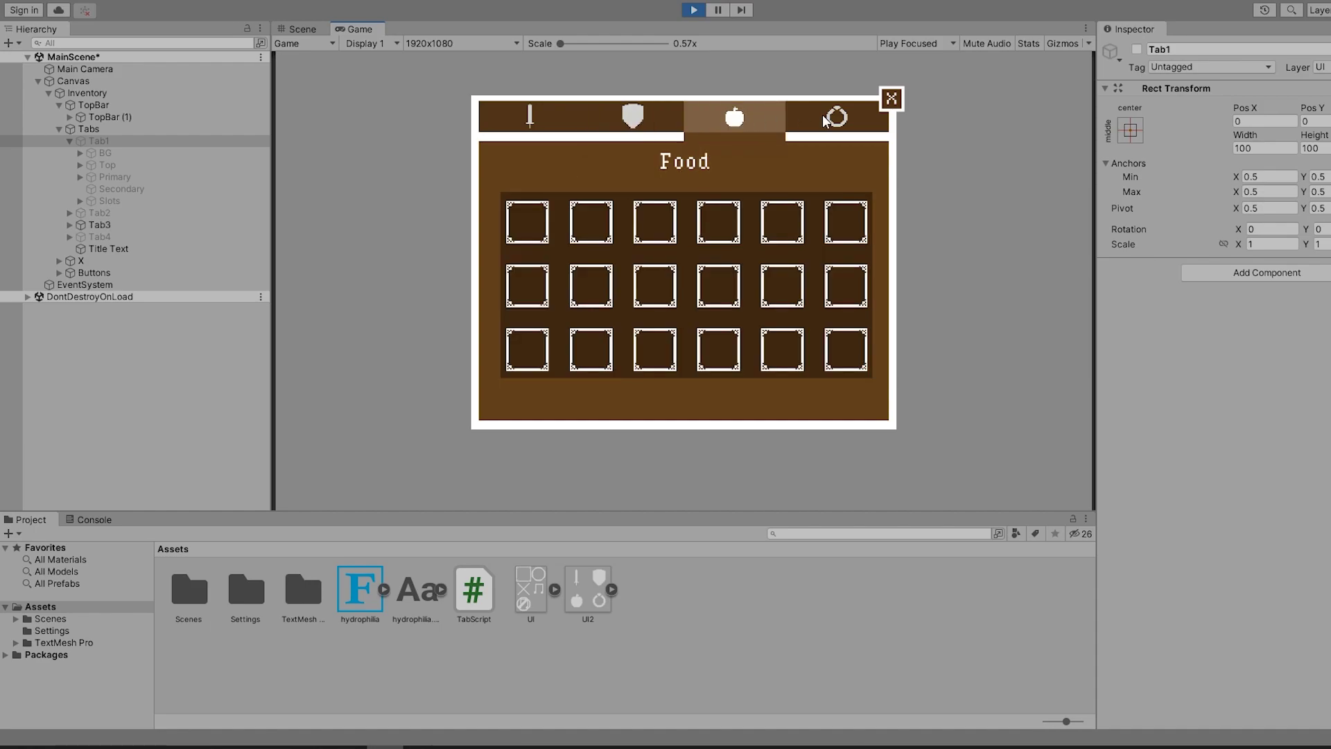
click(825, 122)
click(735, 118)
click(631, 117)
click(532, 121)
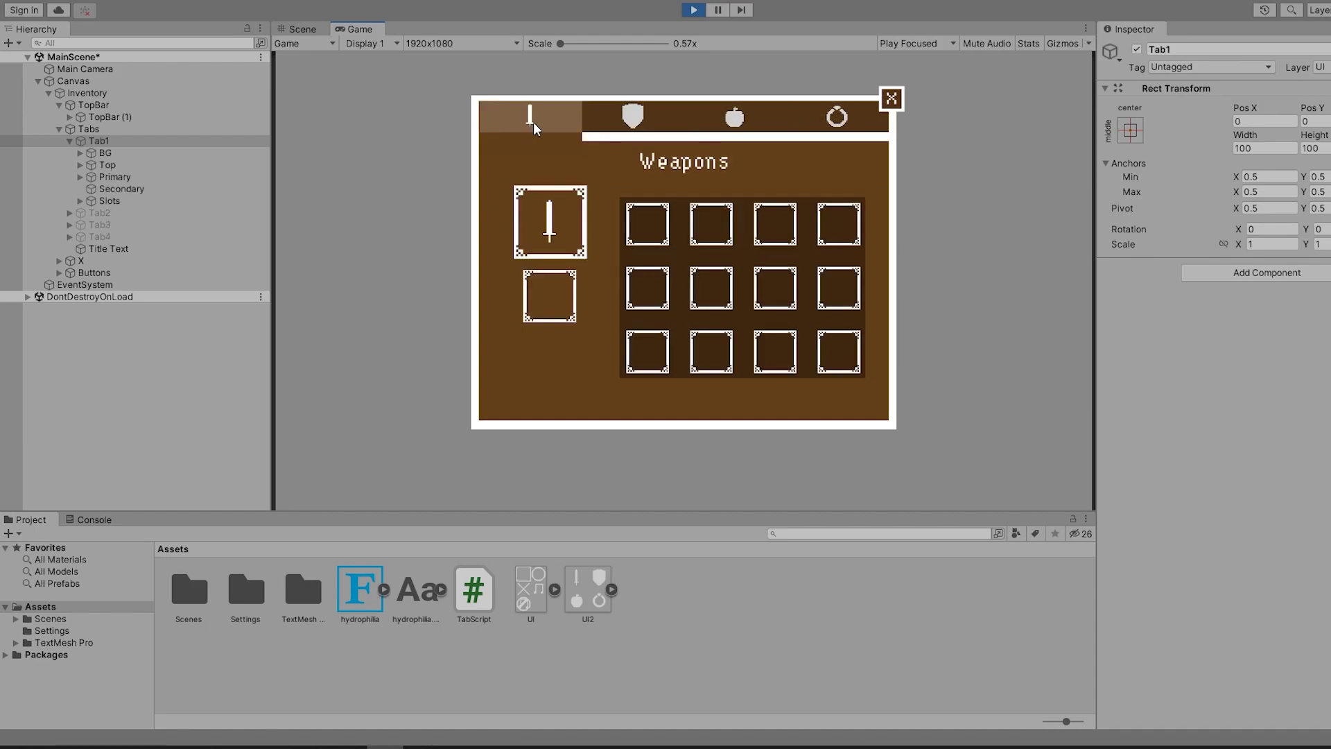
click(694, 11)
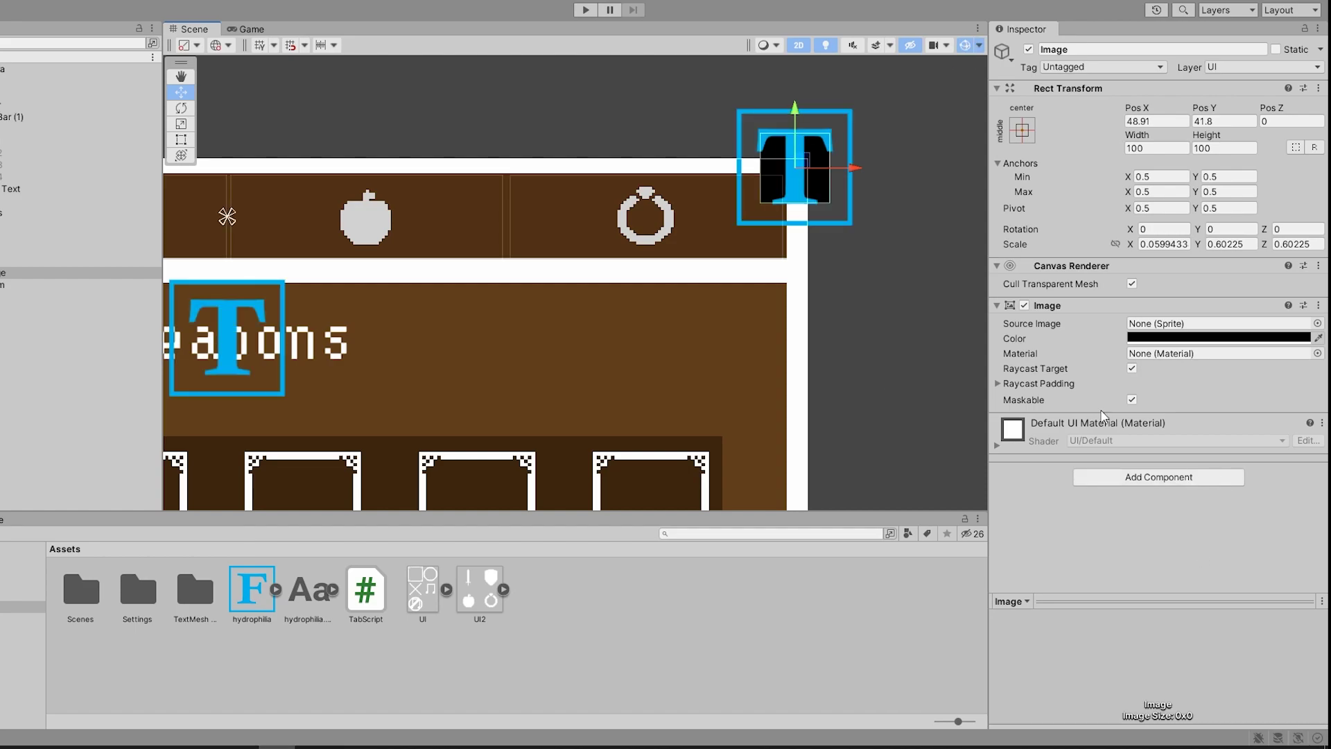
Add an Event Trigger component to the black image covering the X and rename the image Exit.
click(1162, 478)
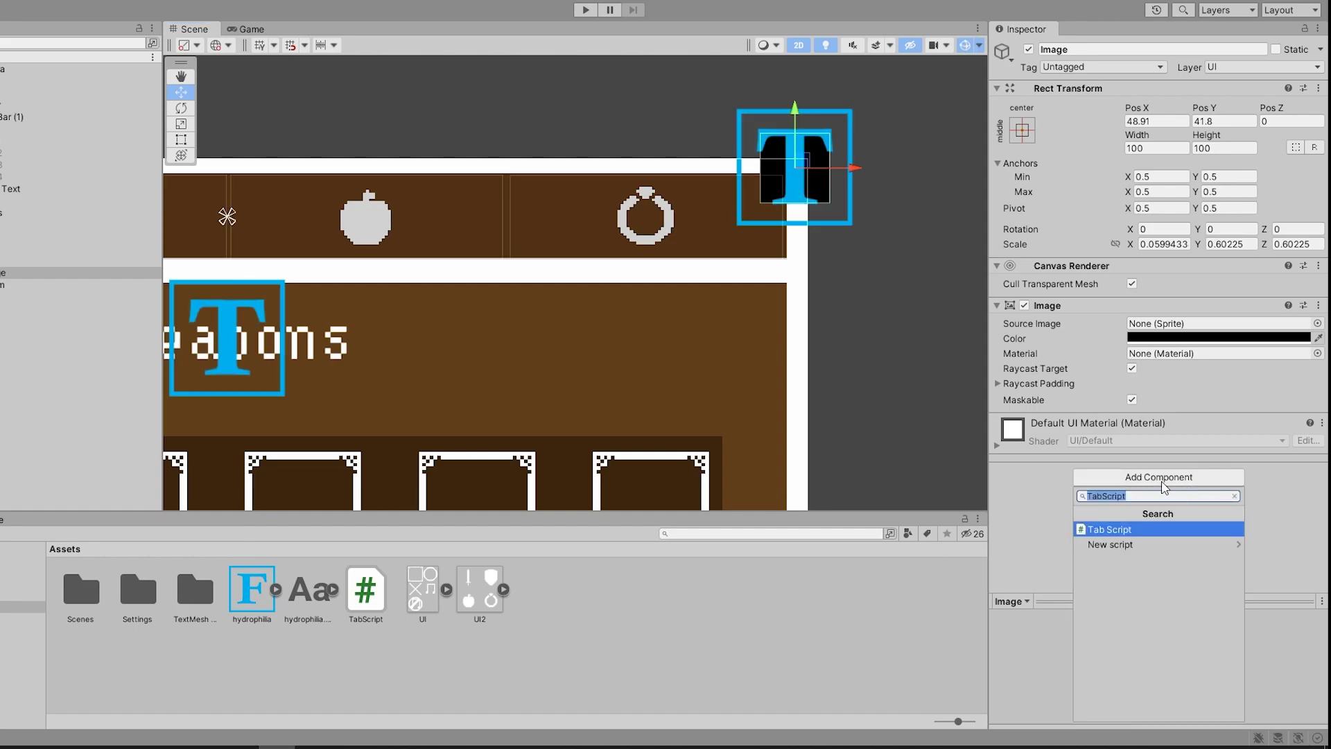
text(event)
key(Down)
key(Return)
click(1105, 52)
text(Ex)
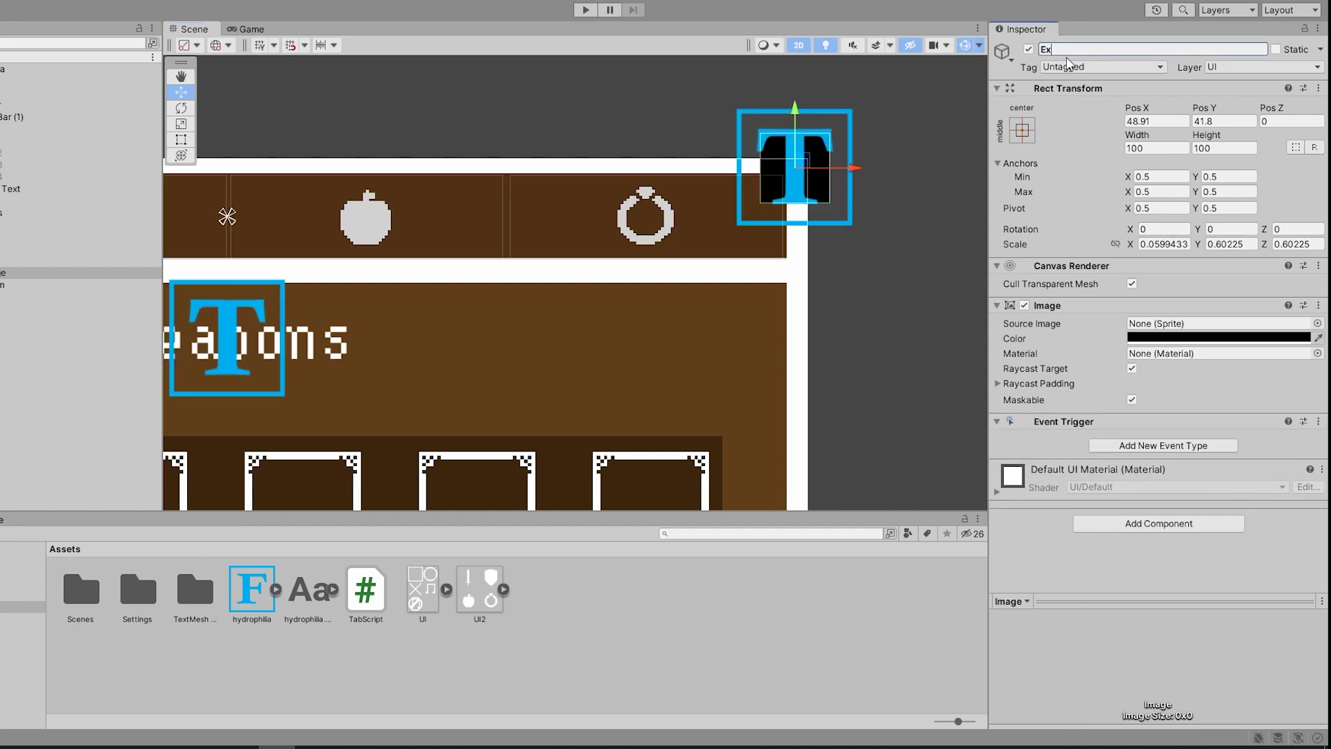
text(it)
key(Return)
Give Exit a PointerDown event that calls GameObject.SetActive on the Inventory object with its value left unchecked.
click(1164, 445)
click(1179, 474)
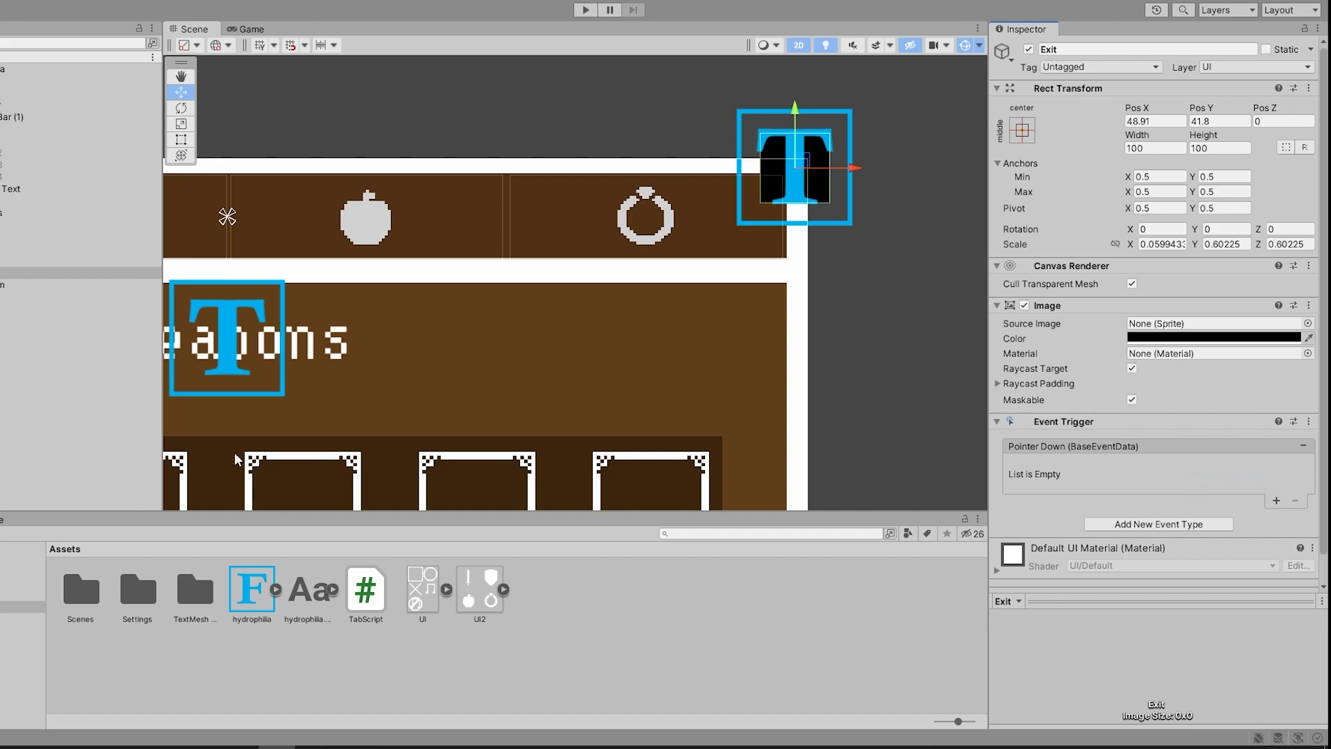
click(1276, 500)
drag(14, 92, 1059, 481)
click(1207, 465)
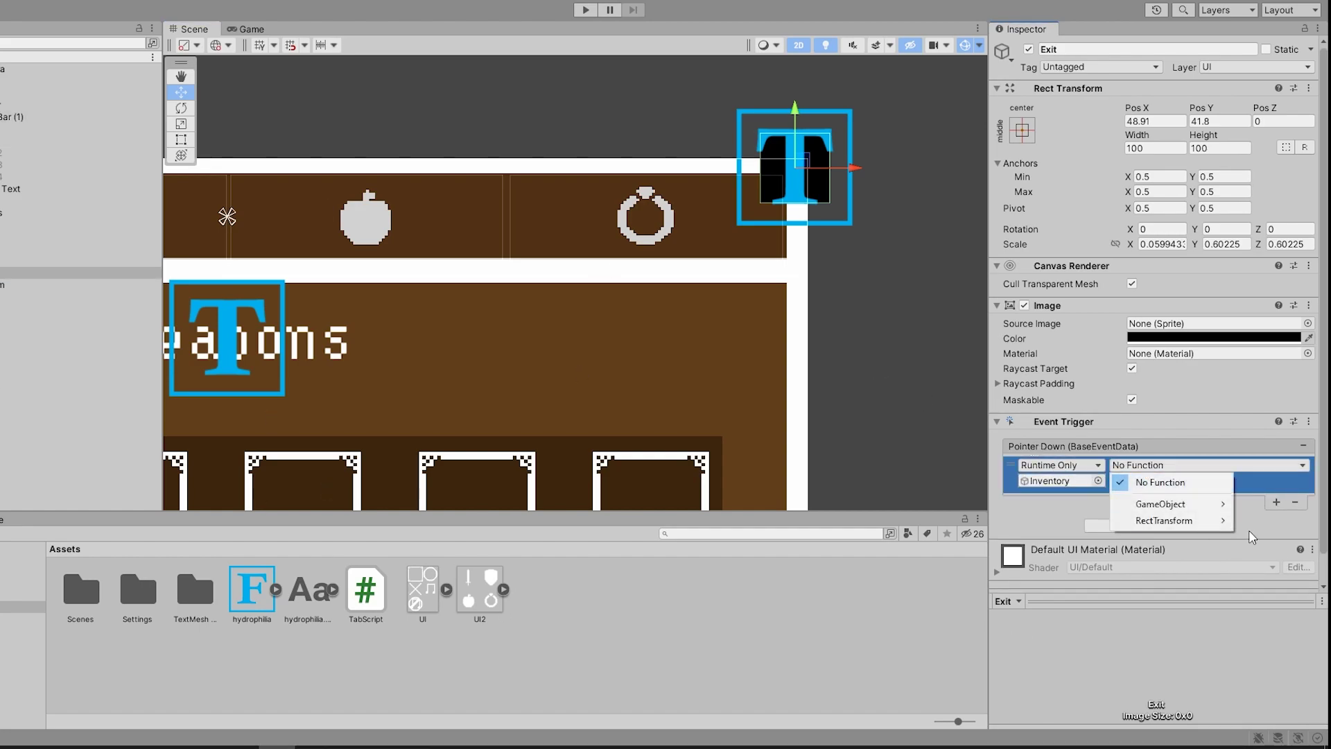
mouse_move(1172, 504)
click(1040, 627)
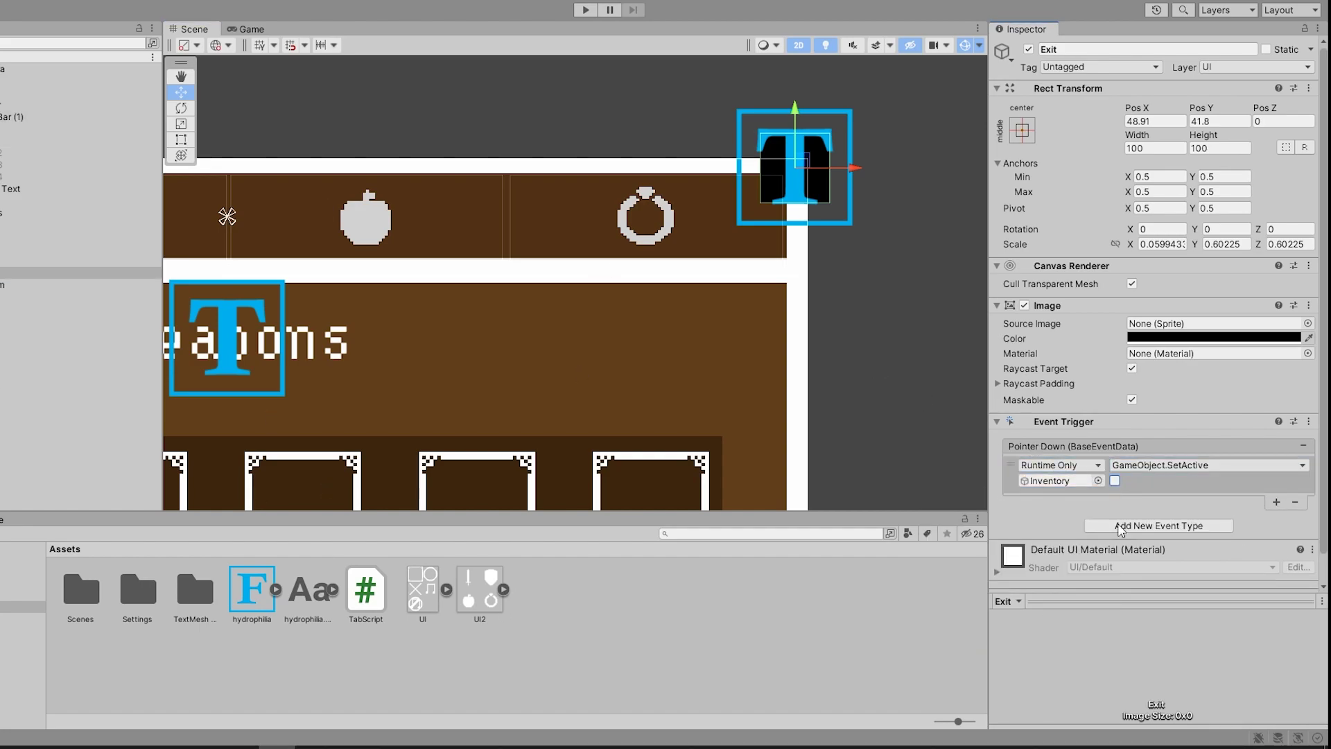
Make the Exit image fully transparent by setting its colour's alpha to 0.
click(1199, 339)
drag(1272, 630, 1168, 630)
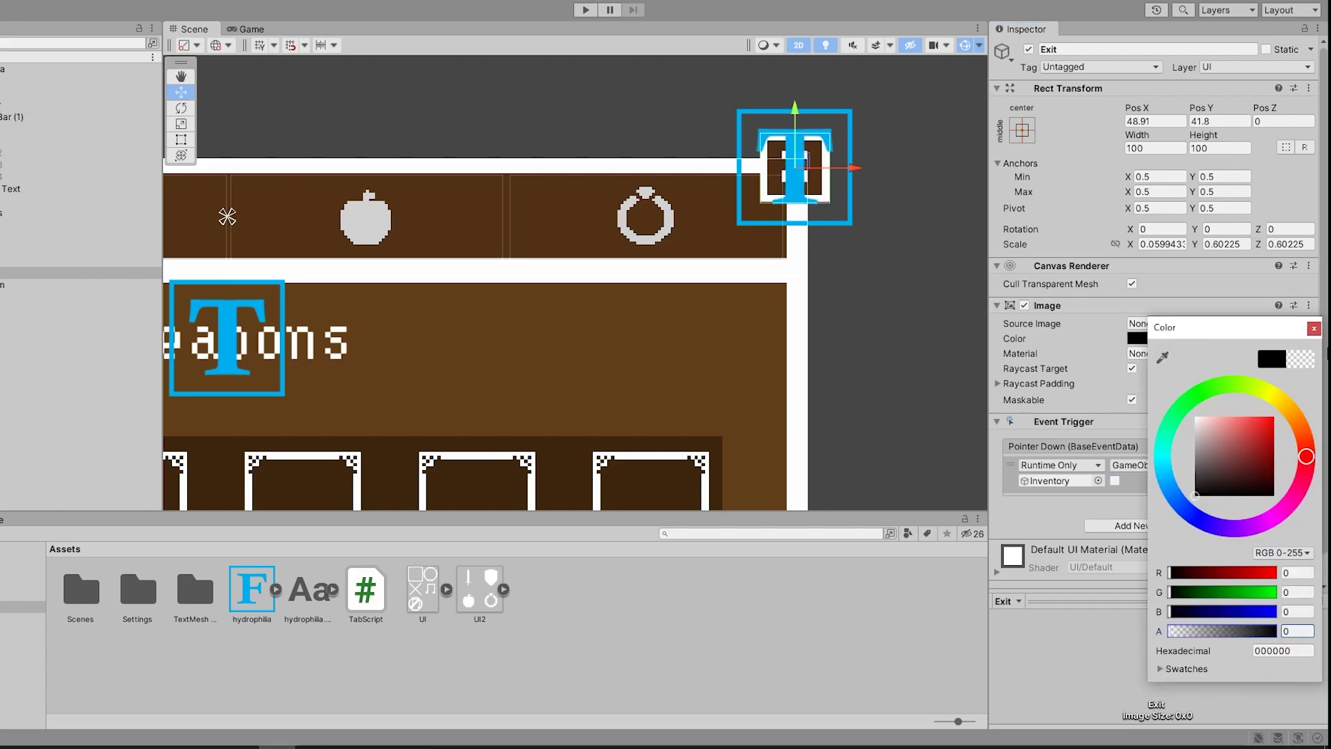
click(1313, 328)
Test tab switching and closing the inventory with the X in Play mode, and stop playing.
click(586, 10)
click(524, 115)
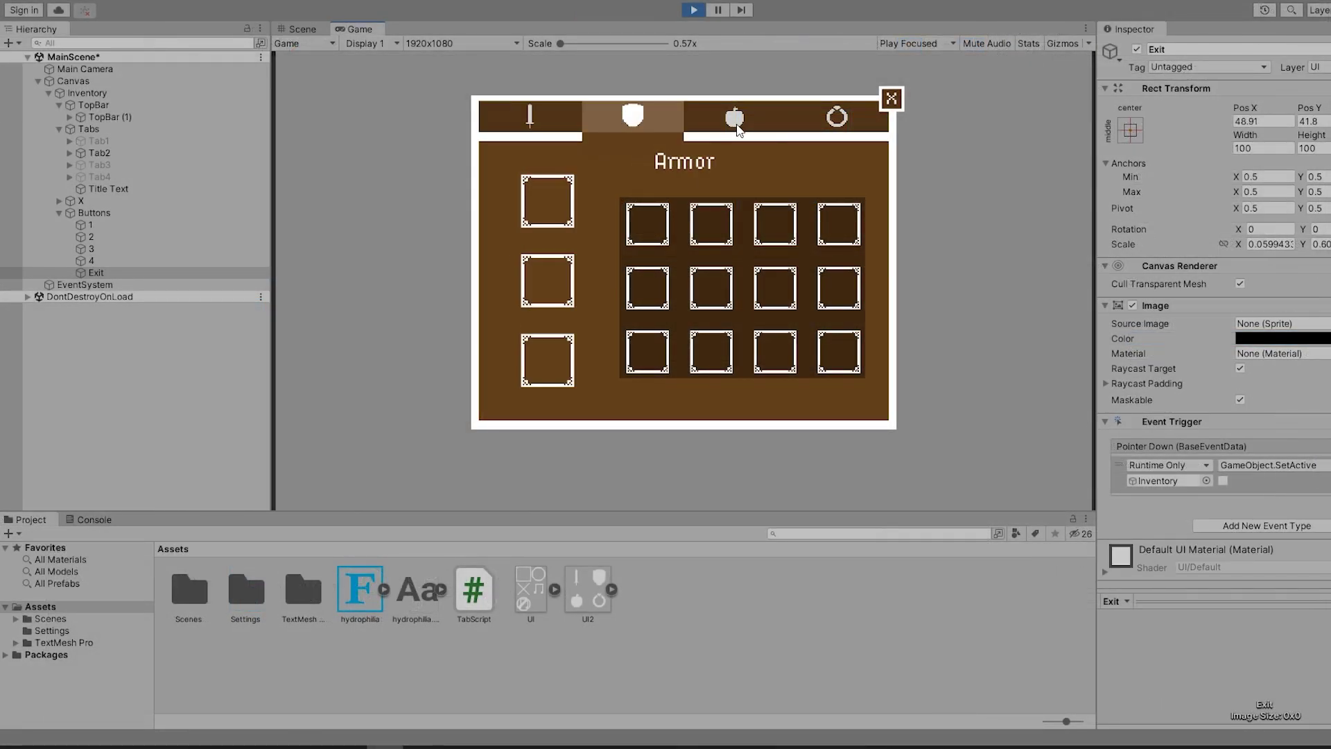
click(737, 125)
click(649, 119)
click(561, 130)
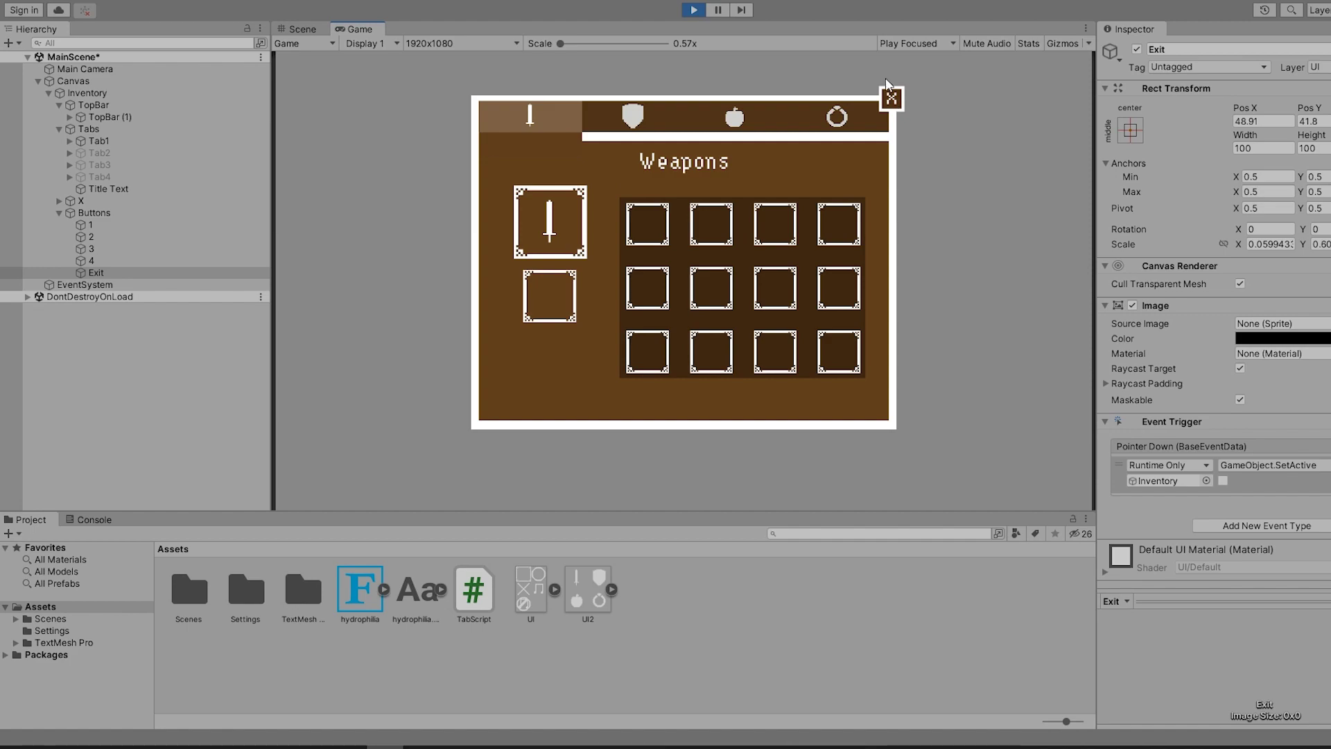
click(892, 101)
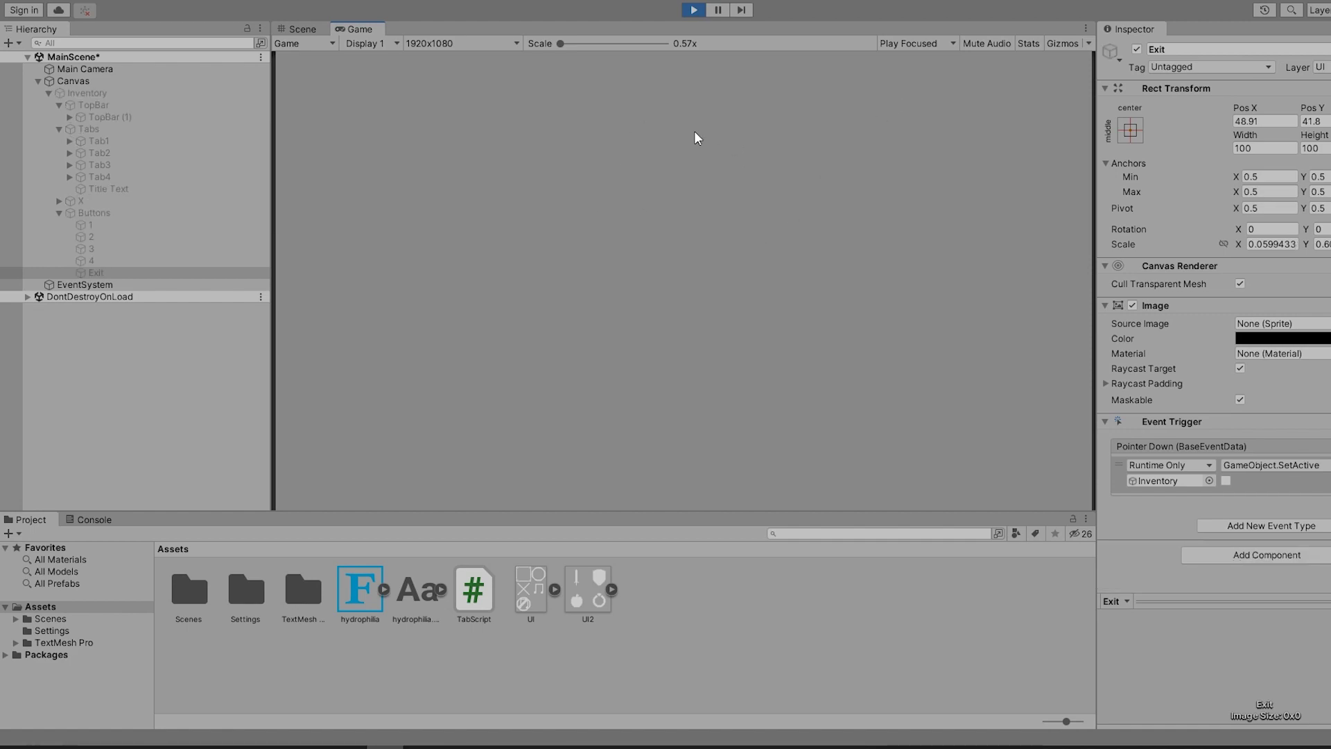
click(693, 9)
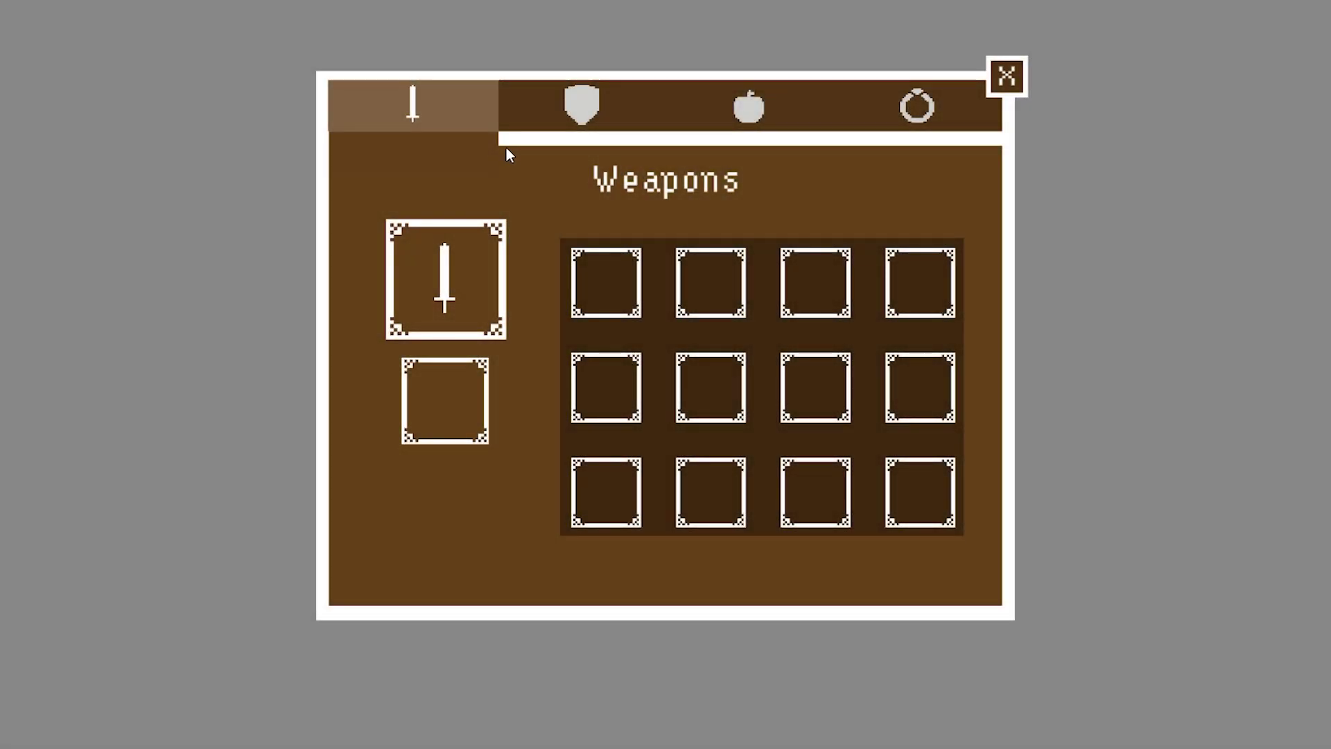
Cycle repeatedly through the Weapons, Armor, Food and Jewelry tabs in the running game to review the finished inventory menu.
click(586, 107)
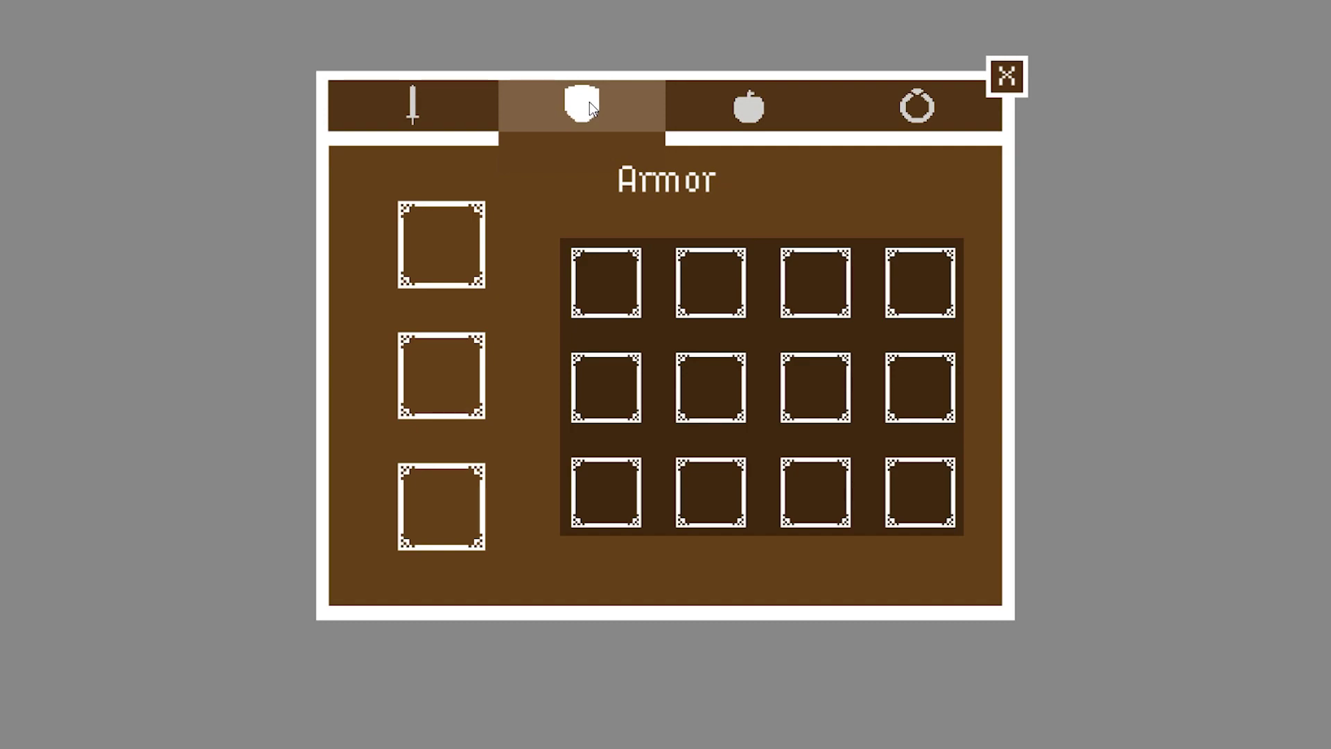
click(756, 104)
click(869, 104)
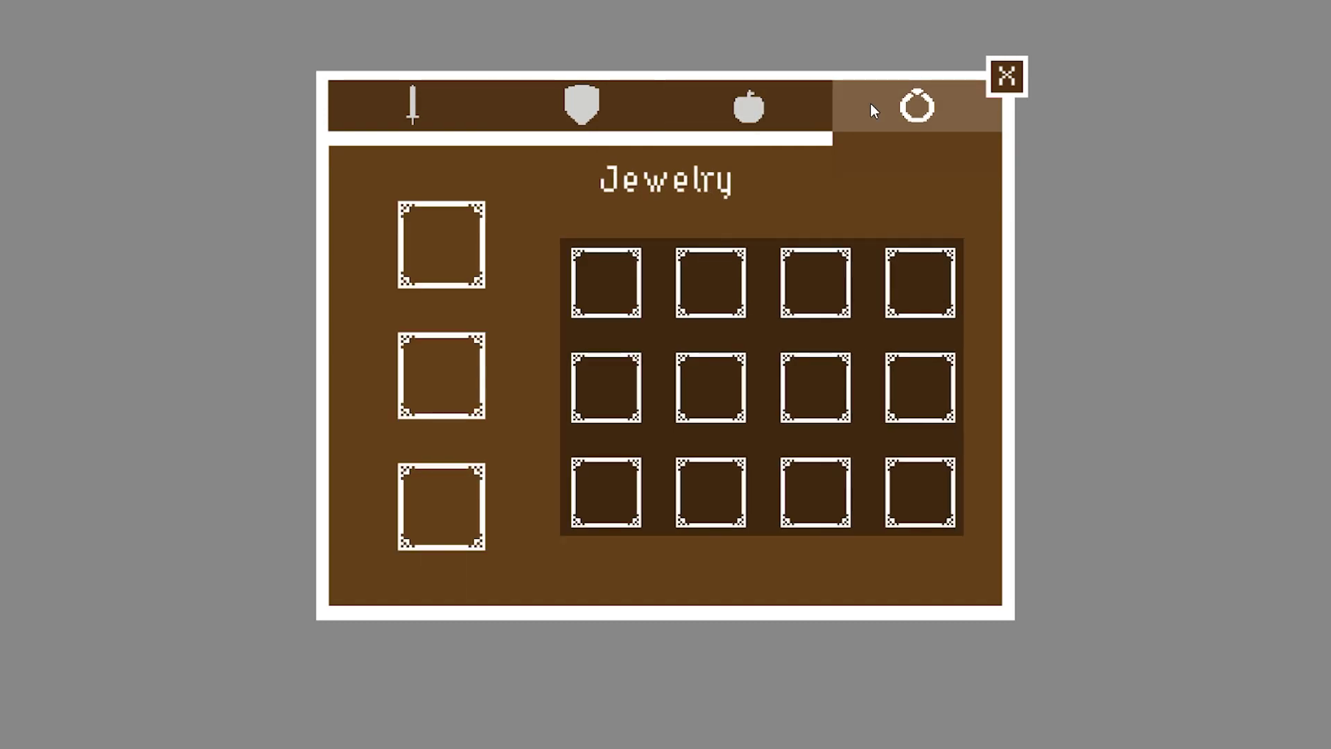
click(759, 105)
click(586, 100)
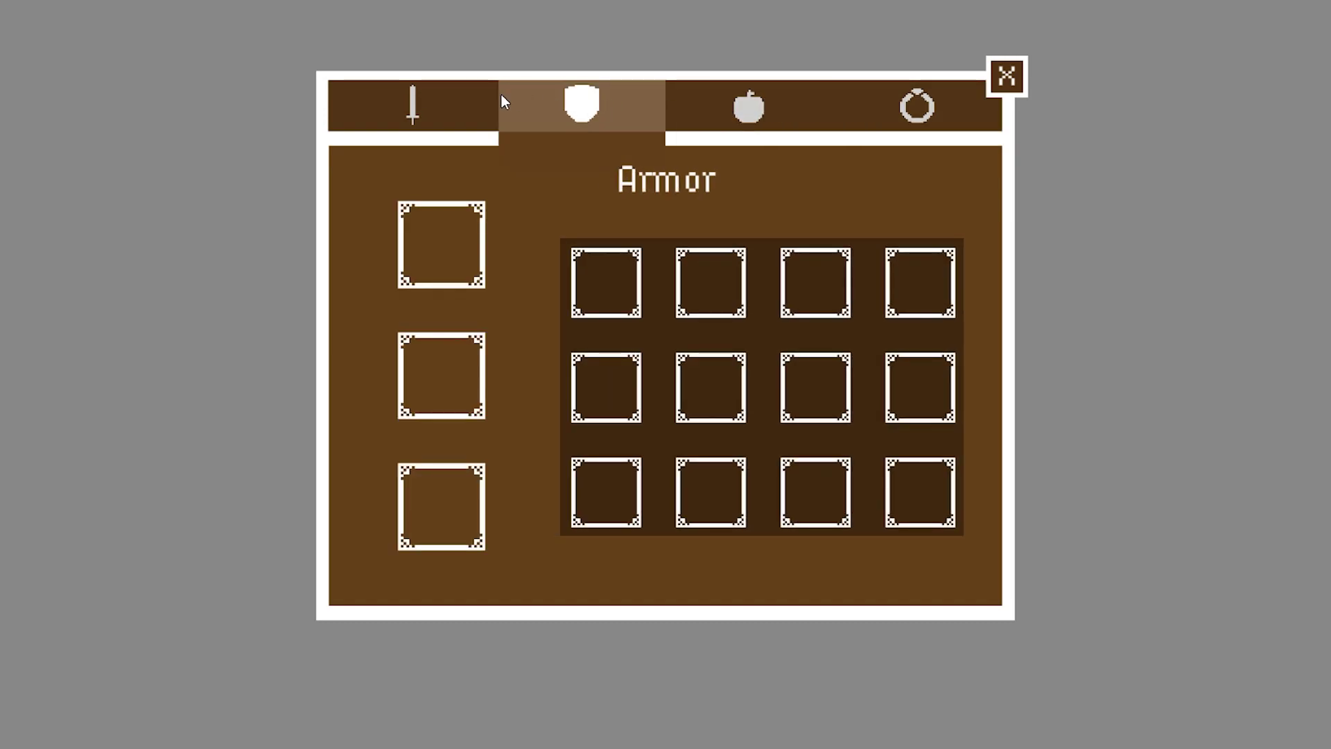
click(441, 101)
click(584, 102)
click(761, 102)
click(867, 104)
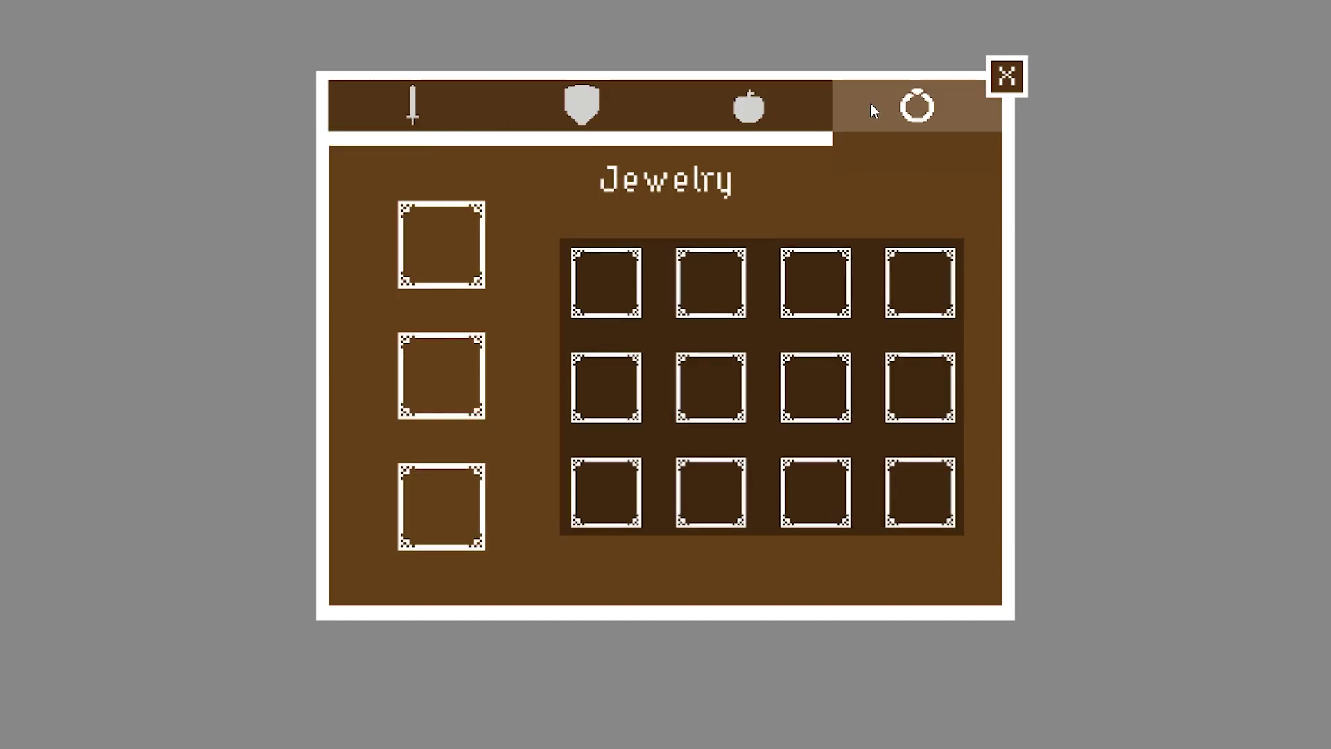
click(725, 101)
click(603, 99)
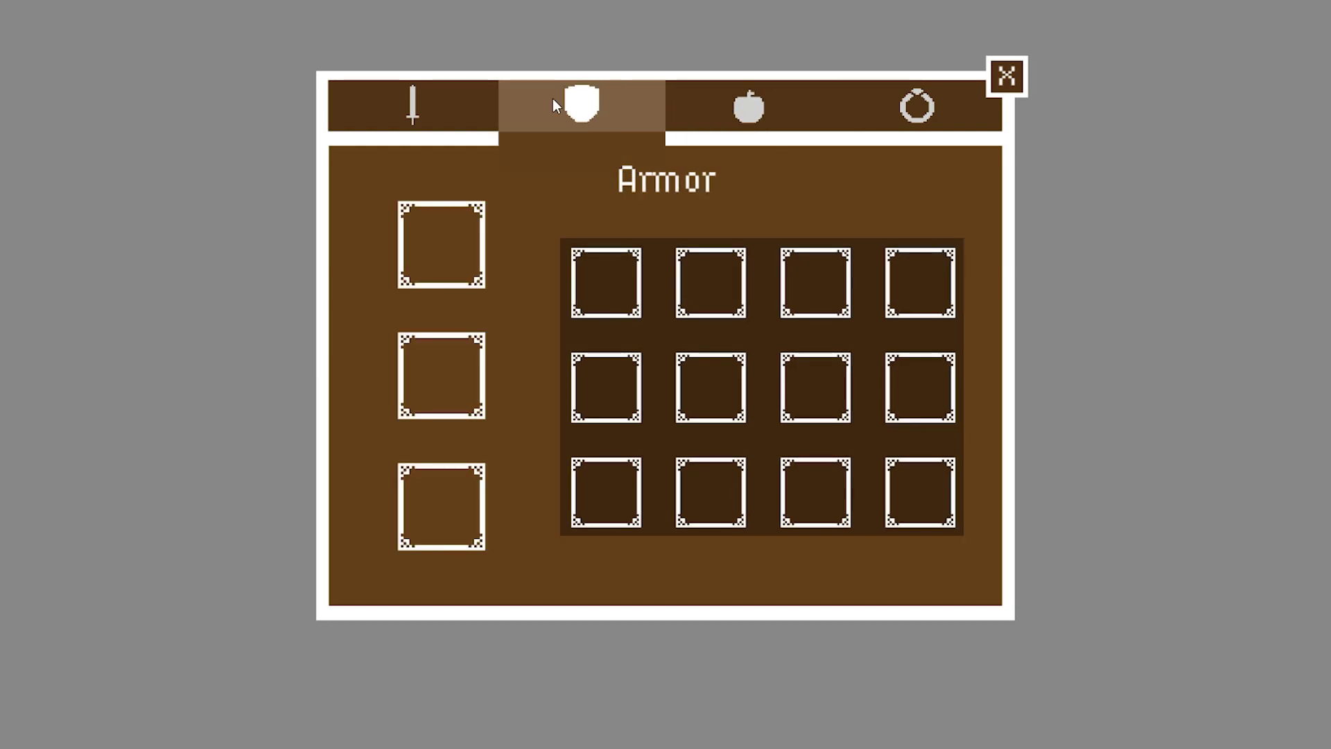
click(438, 101)
click(584, 102)
click(761, 101)
click(867, 108)
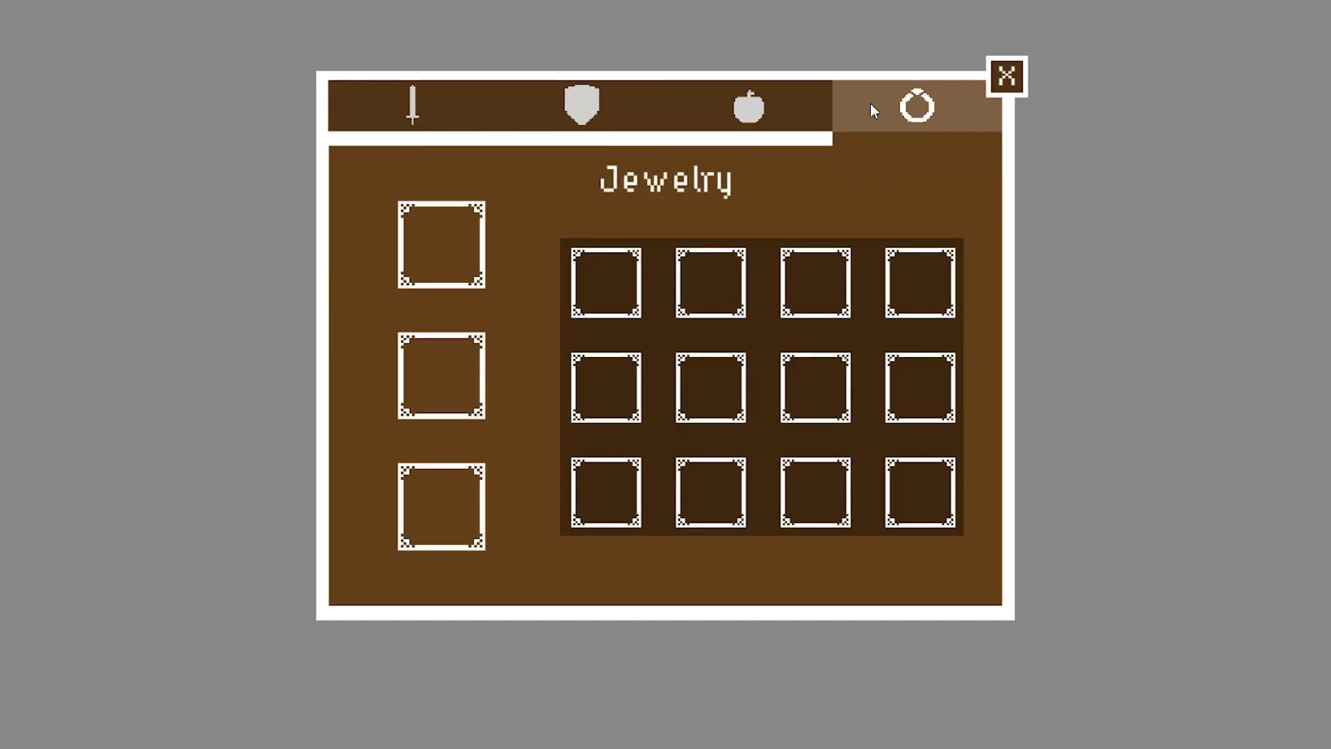
click(725, 102)
click(607, 103)
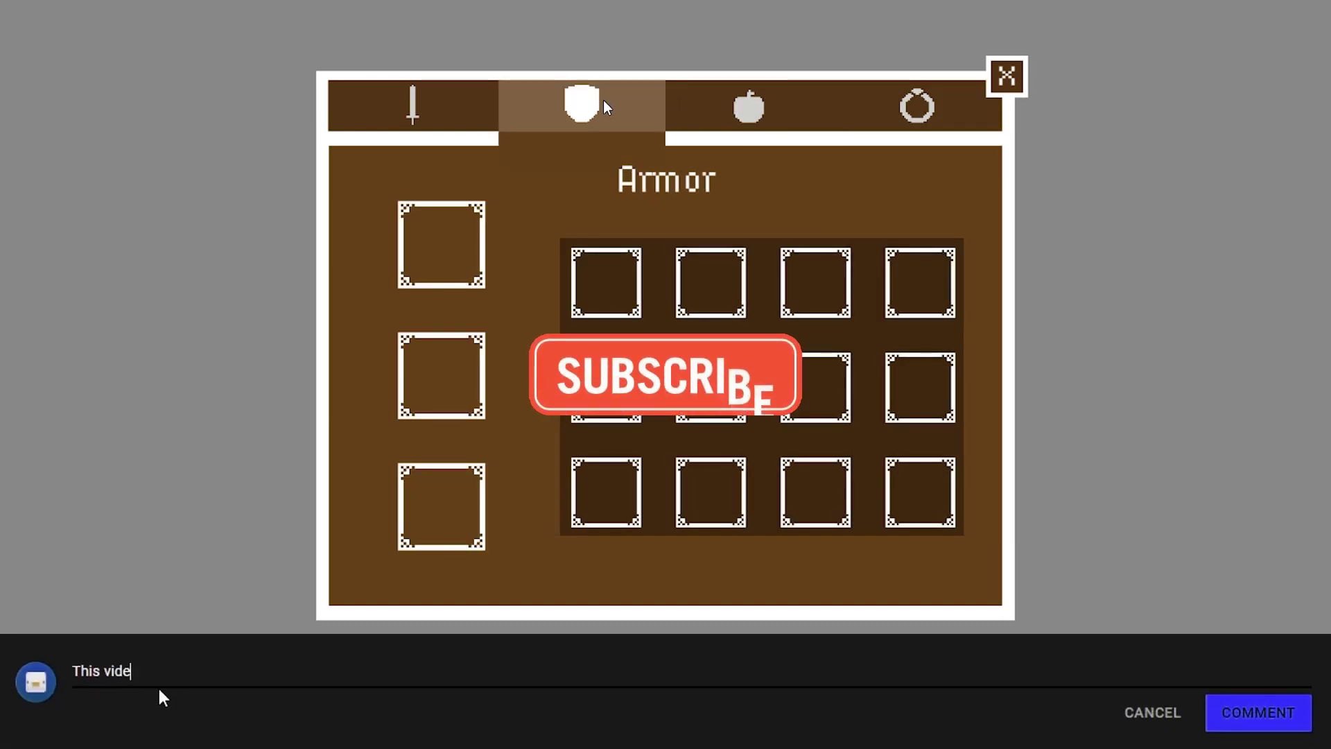
click(438, 101)
click(585, 104)
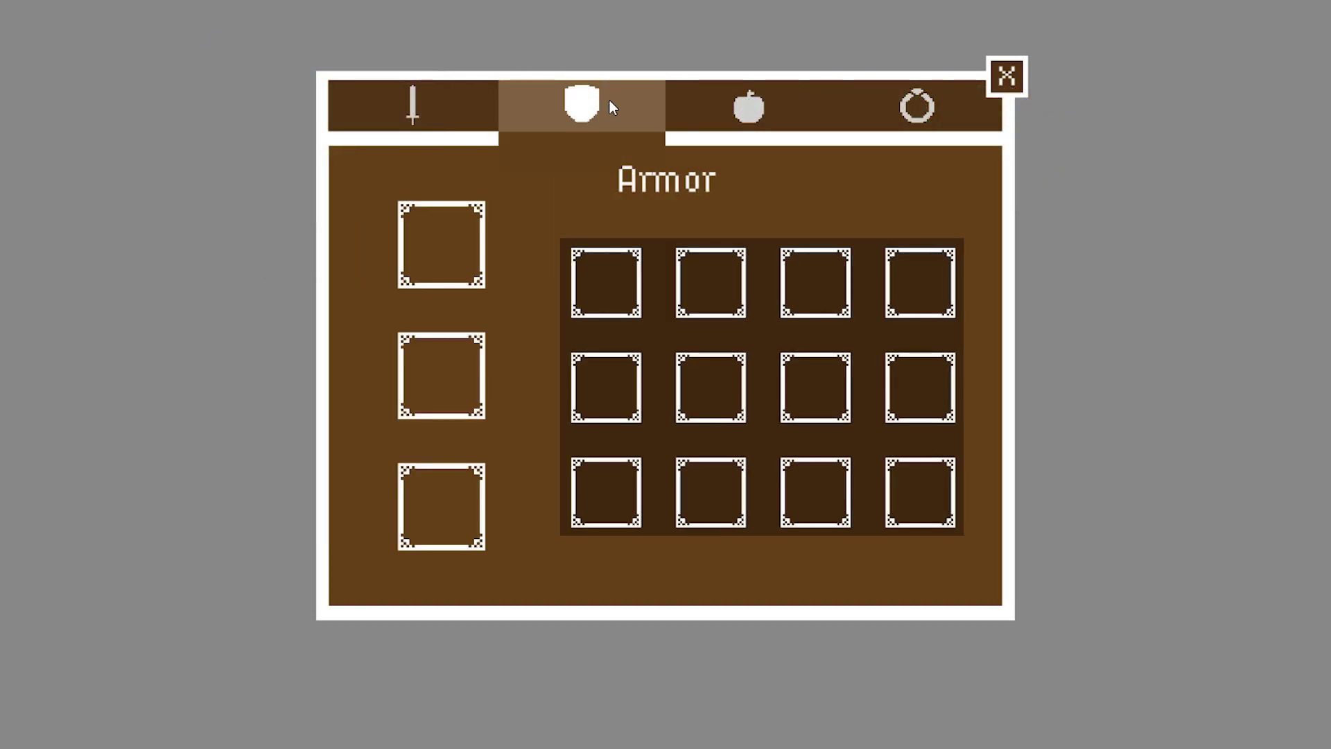
click(438, 101)
click(586, 107)
click(761, 100)
click(866, 109)
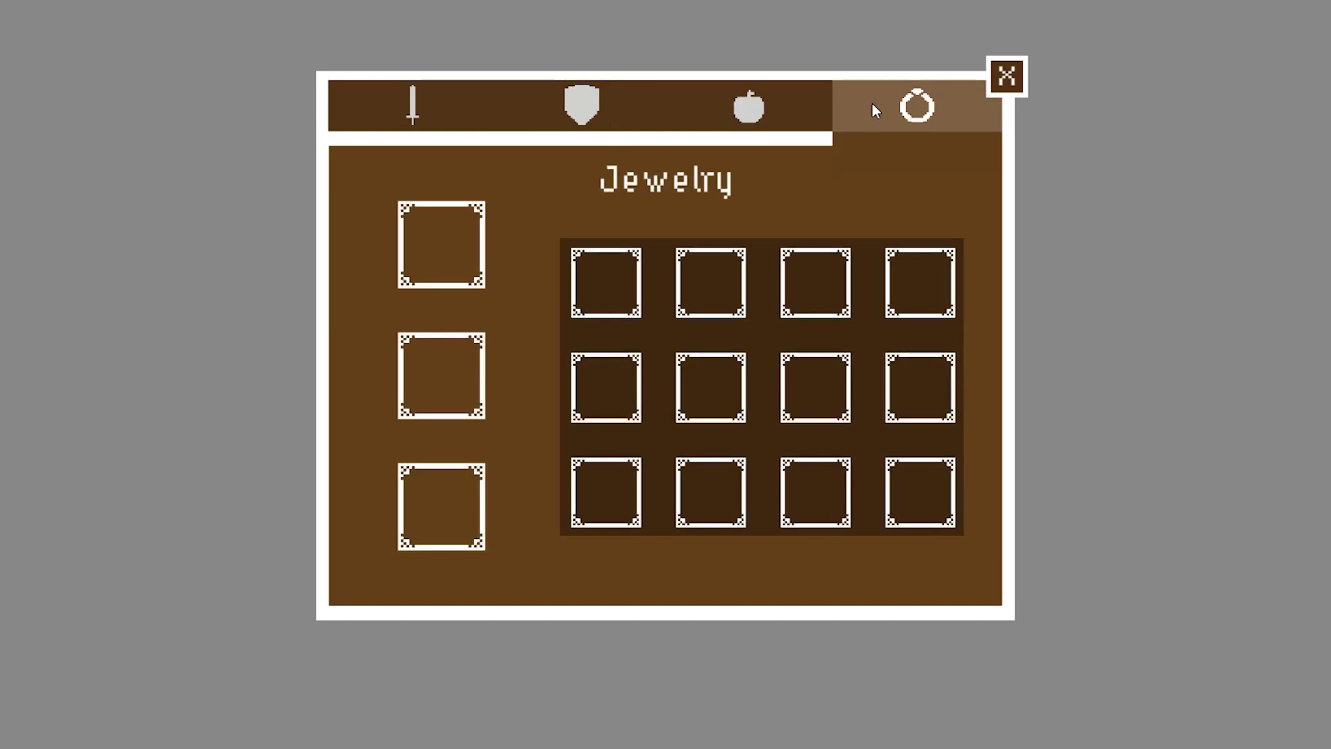
click(731, 107)
click(610, 100)
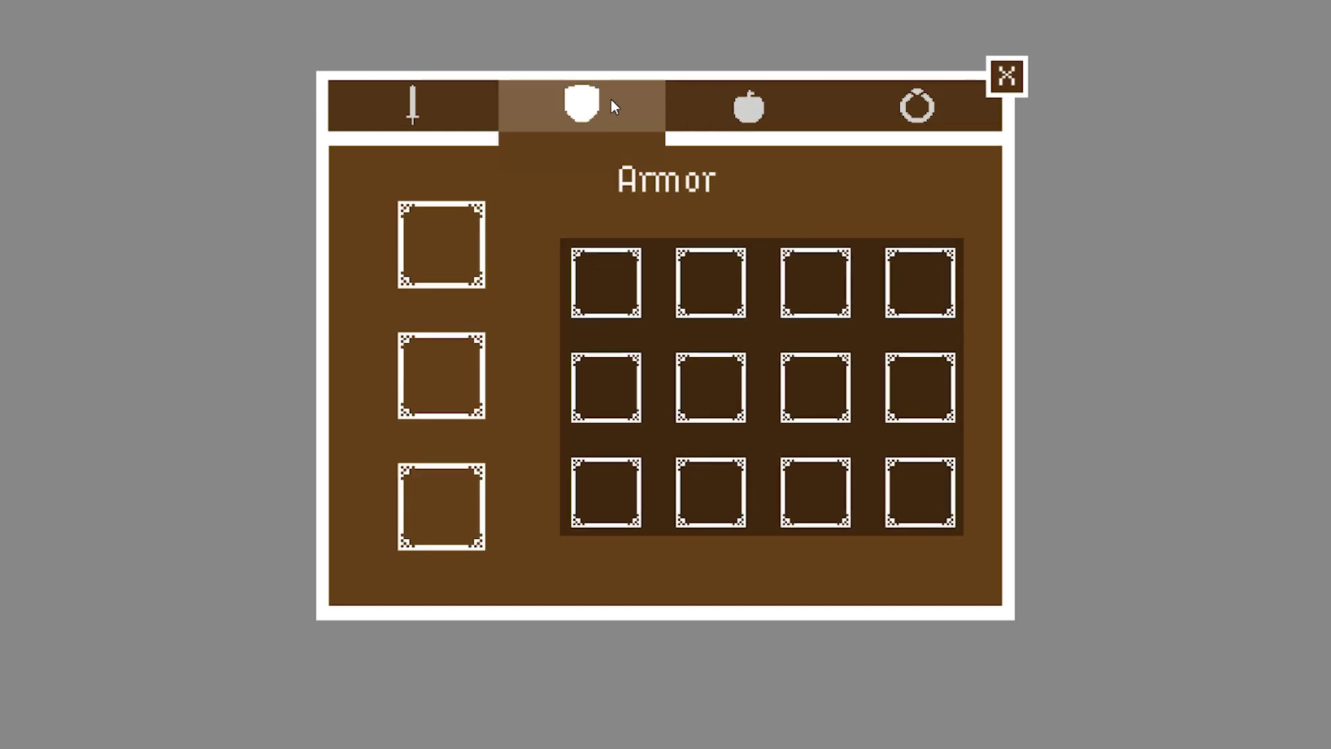
click(438, 101)
click(588, 104)
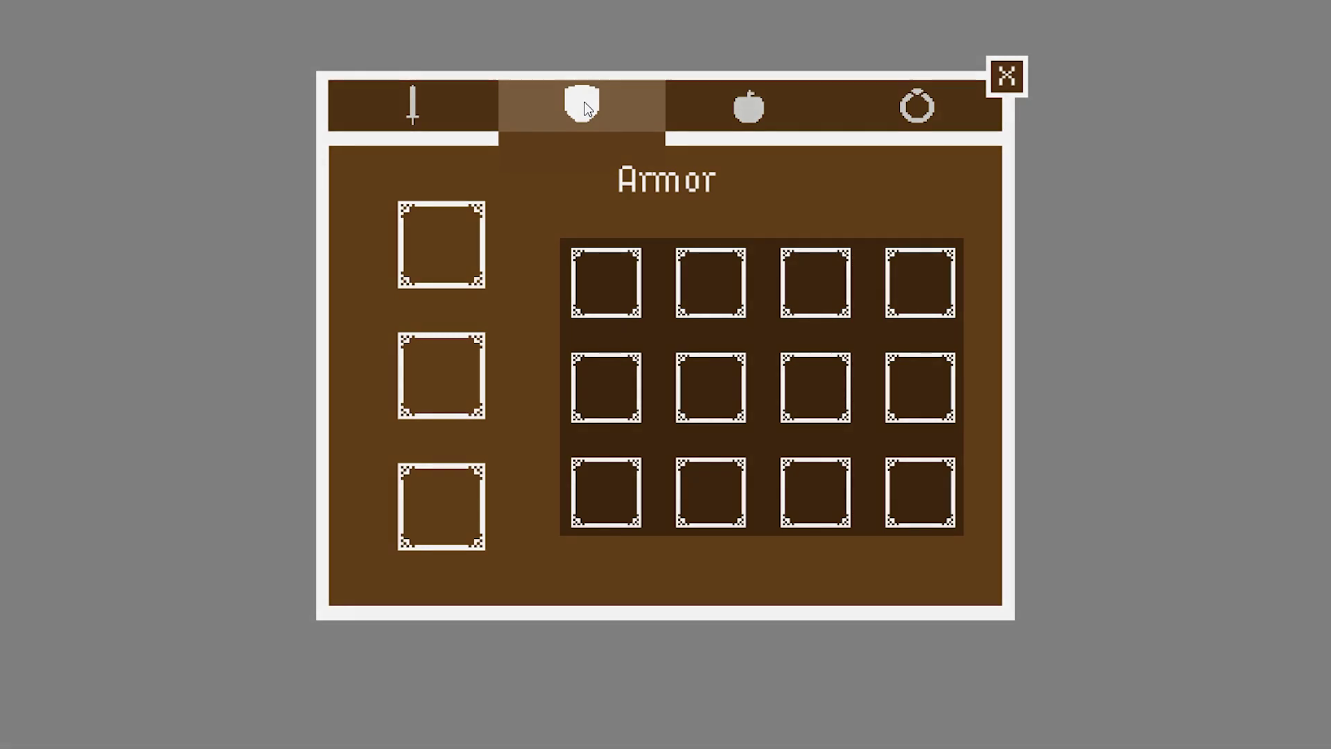